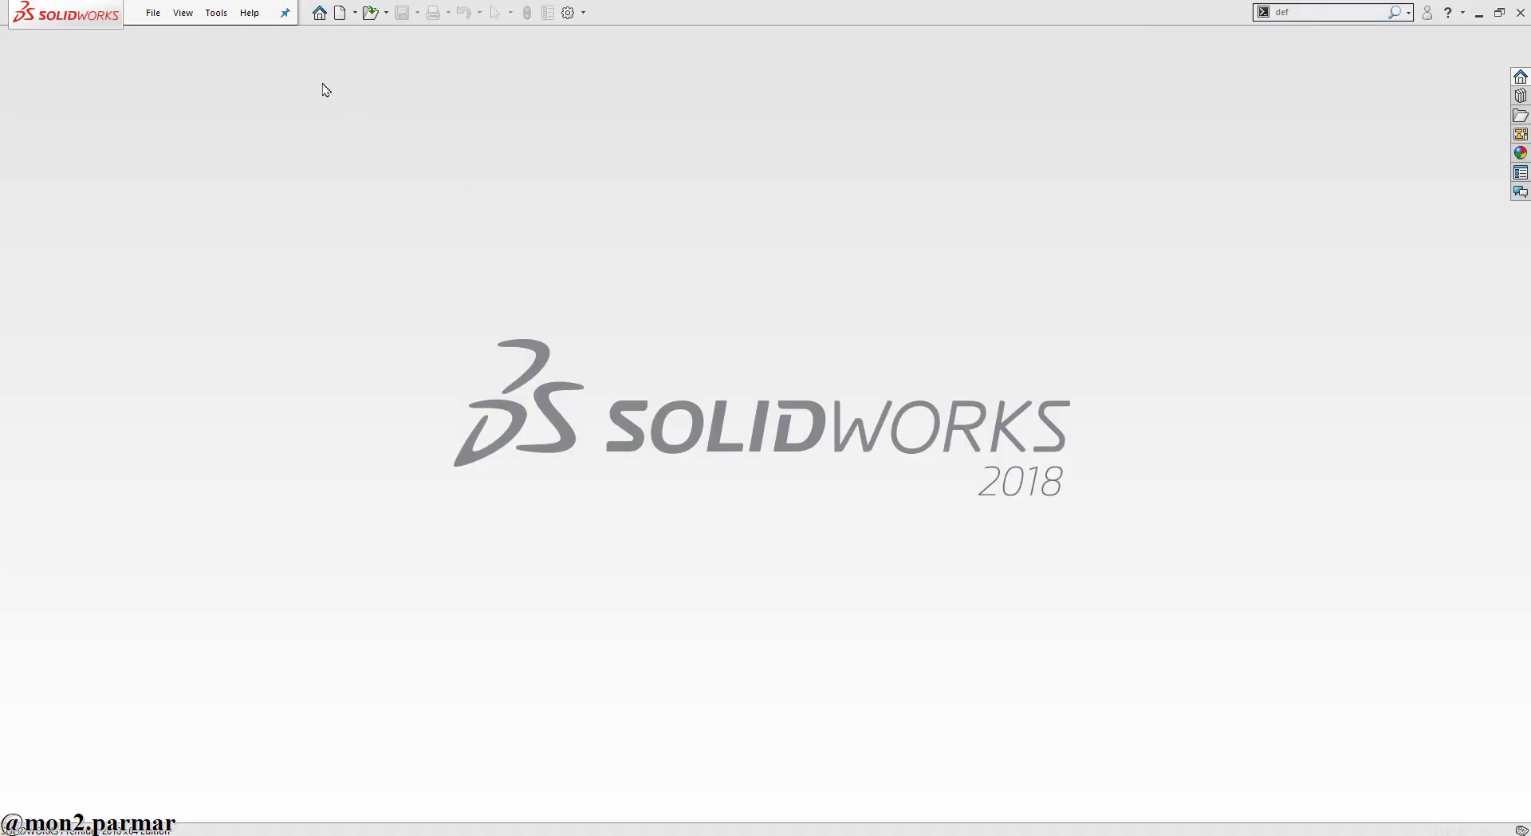
Open the snake part file, continuing past the low-memory warning
click(369, 13)
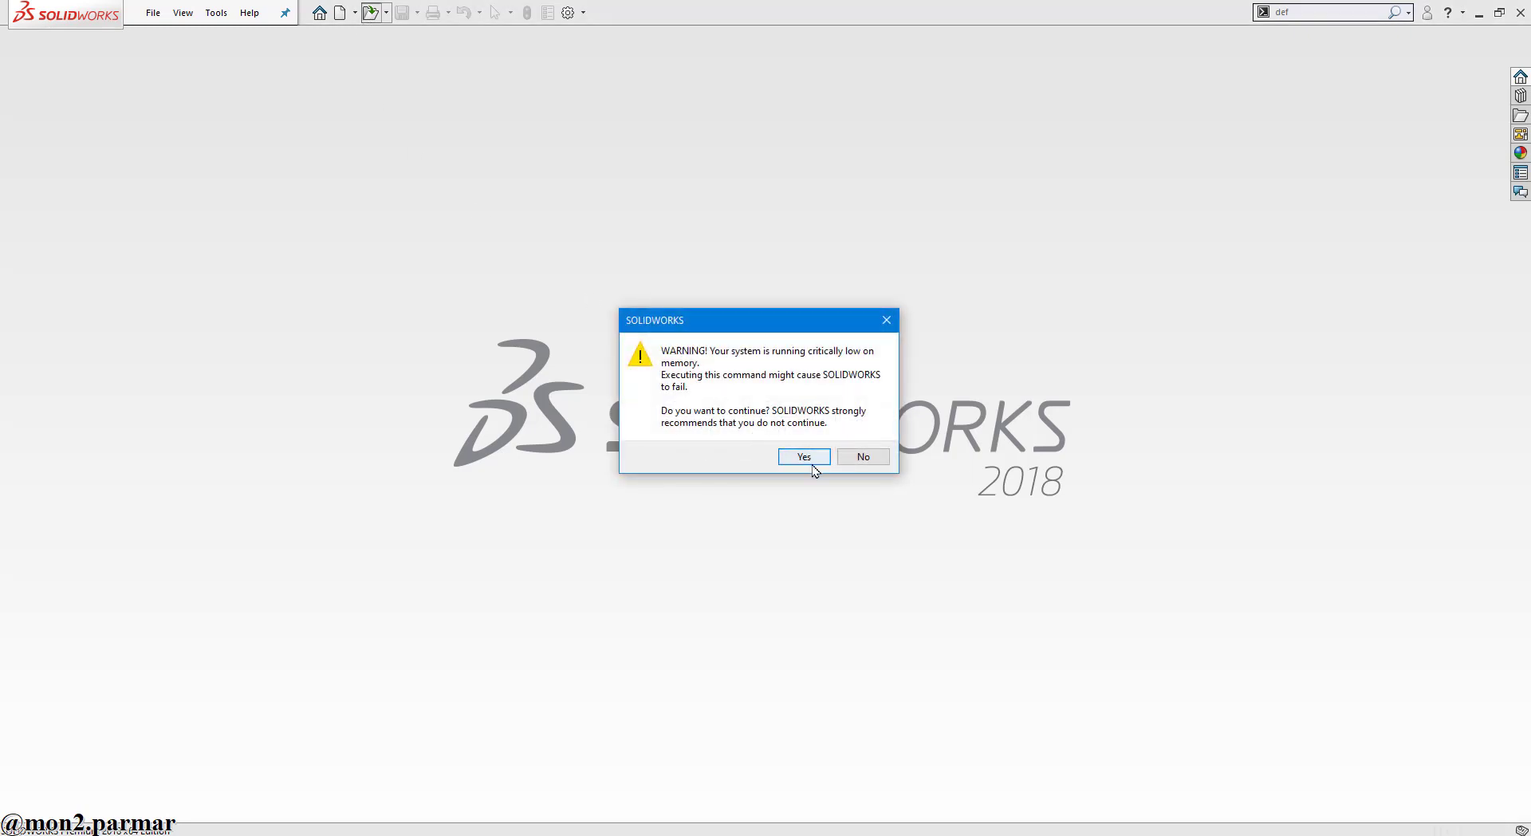
click(811, 463)
click(1409, 815)
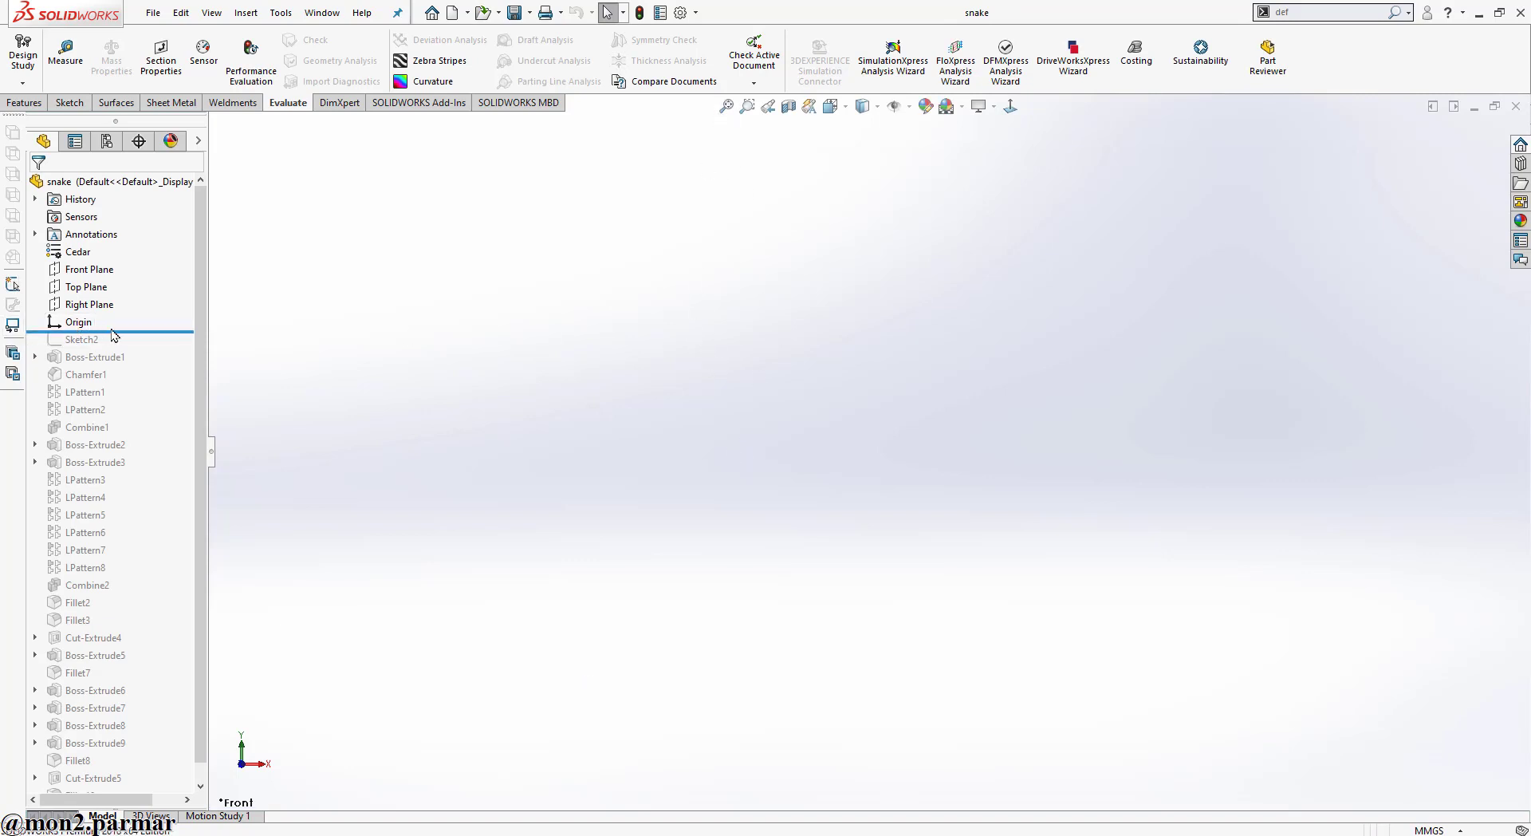
Roll the feature history forward past Sketch2 and edit Sketch2
drag(118, 332, 120, 343)
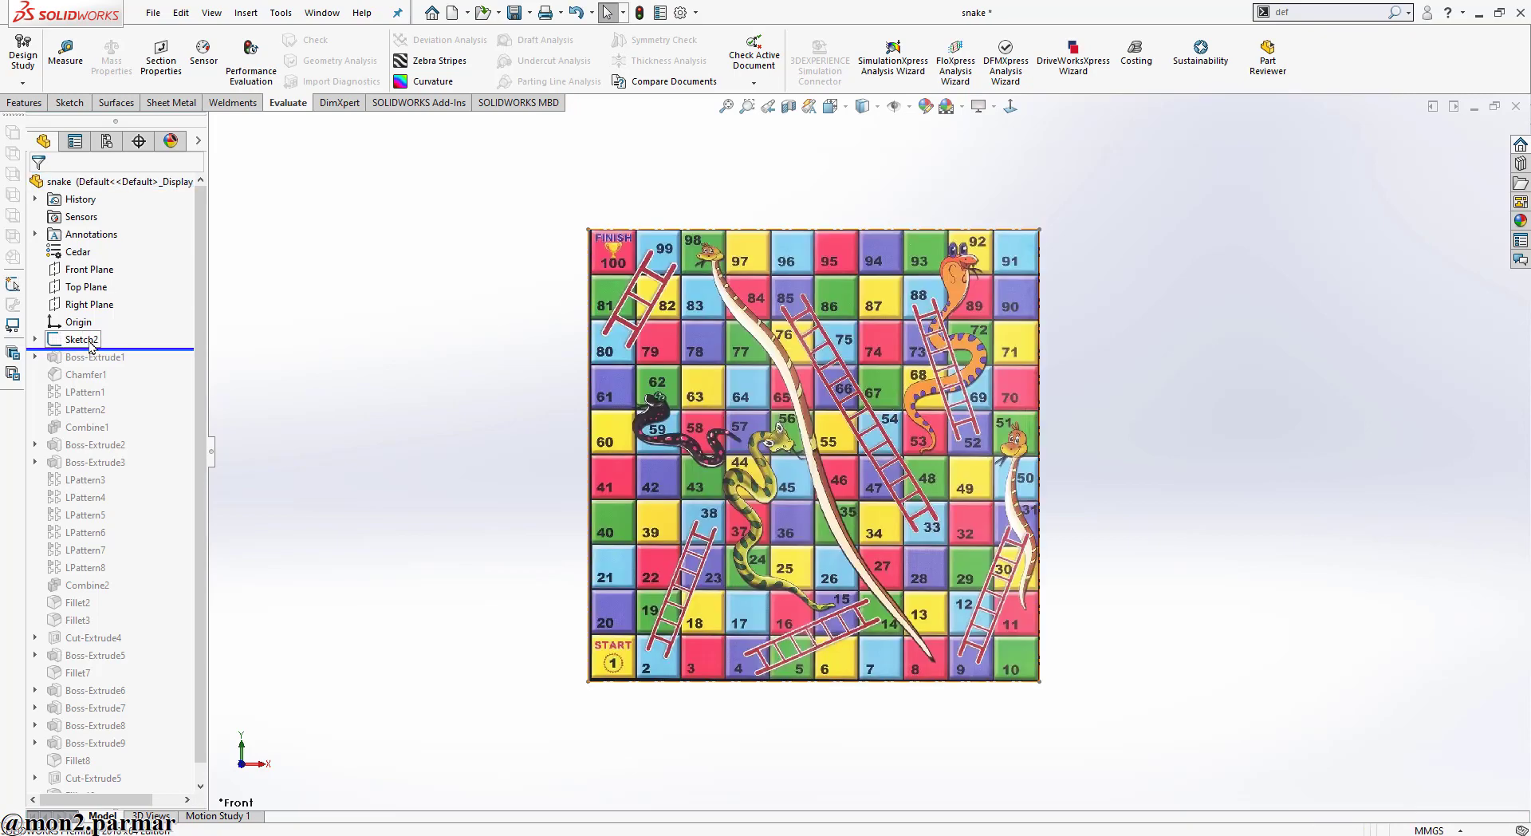
click(89, 339)
click(110, 300)
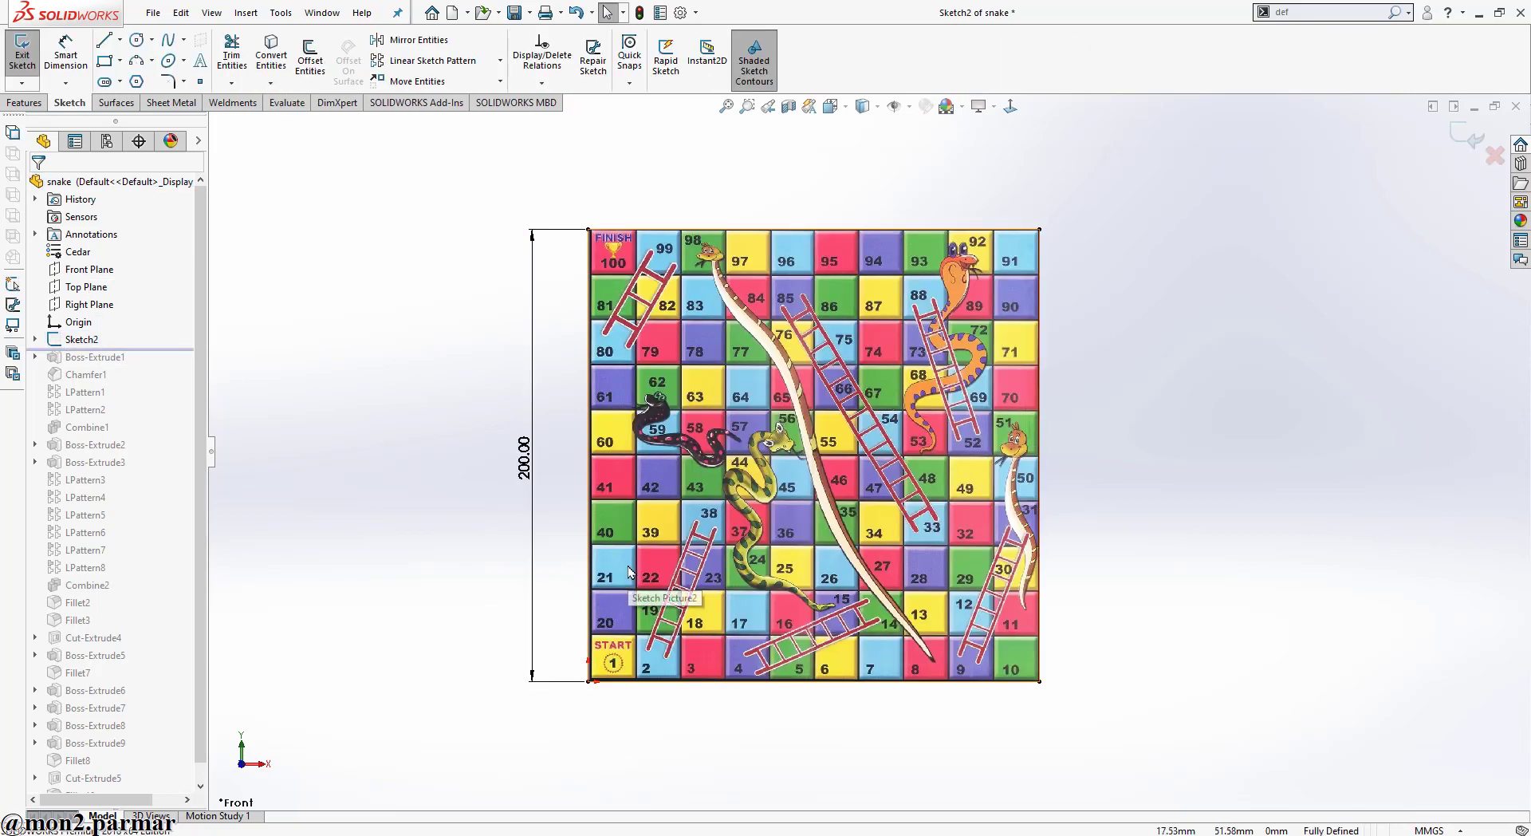
scroll(638, 570, down, 1)
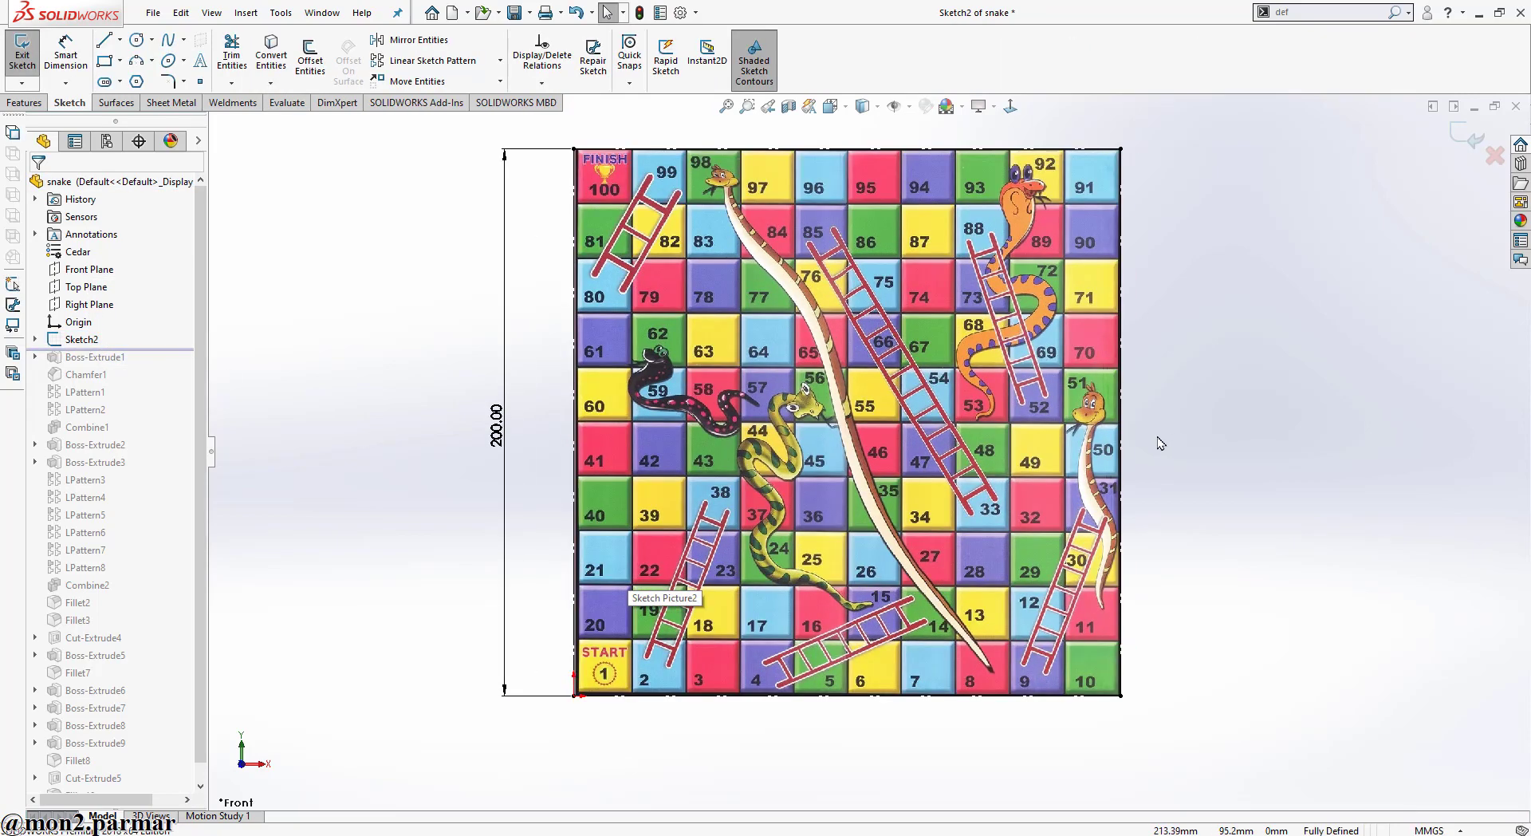
scroll(957, 430, down, 1)
scroll(558, 518, up, 1)
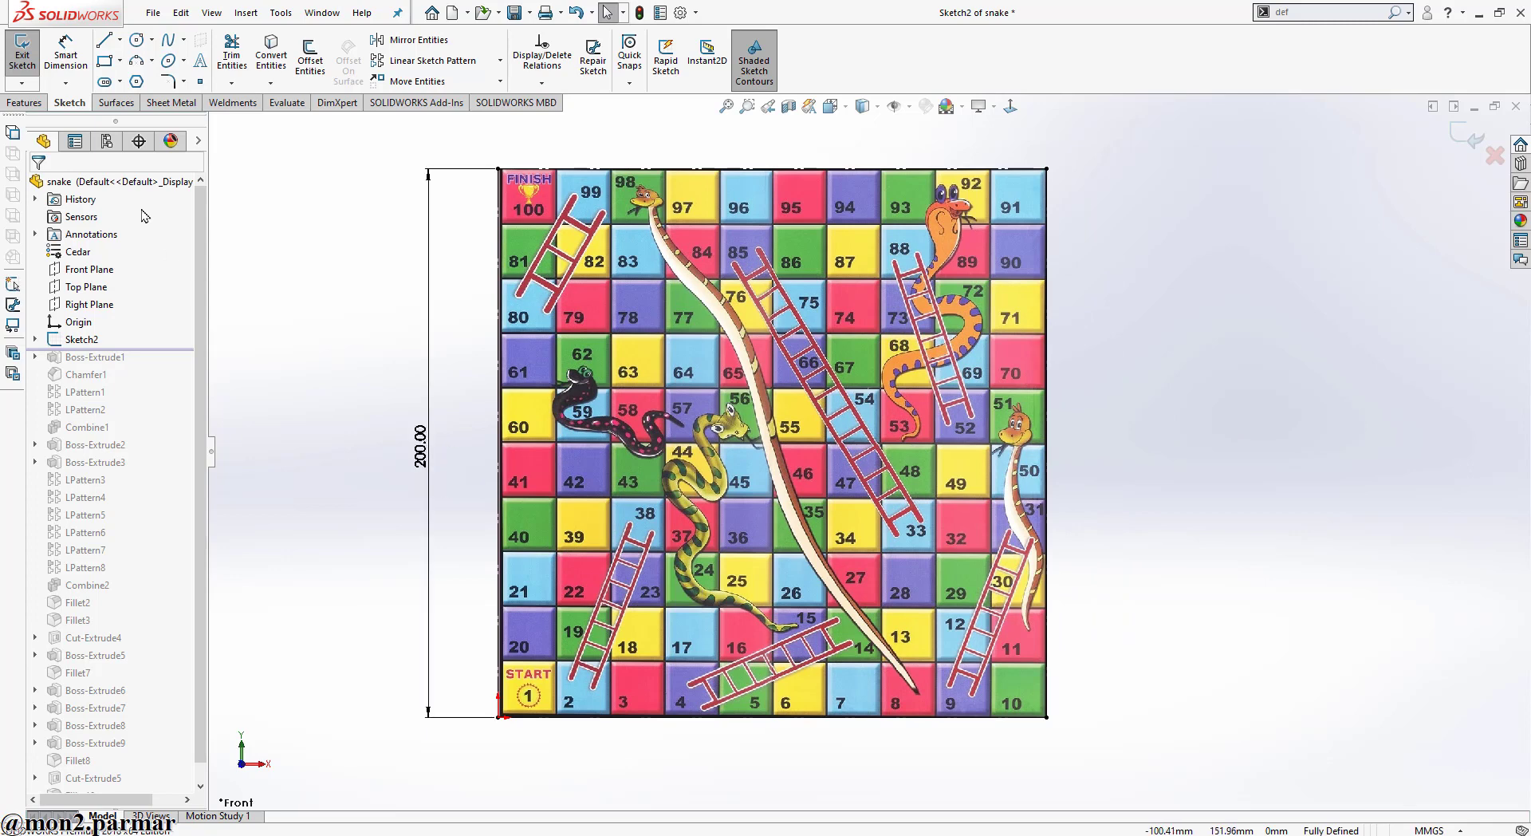
Add a driven 200.00 width dimension to the board's bottom edge, then exit the sketch
click(65, 56)
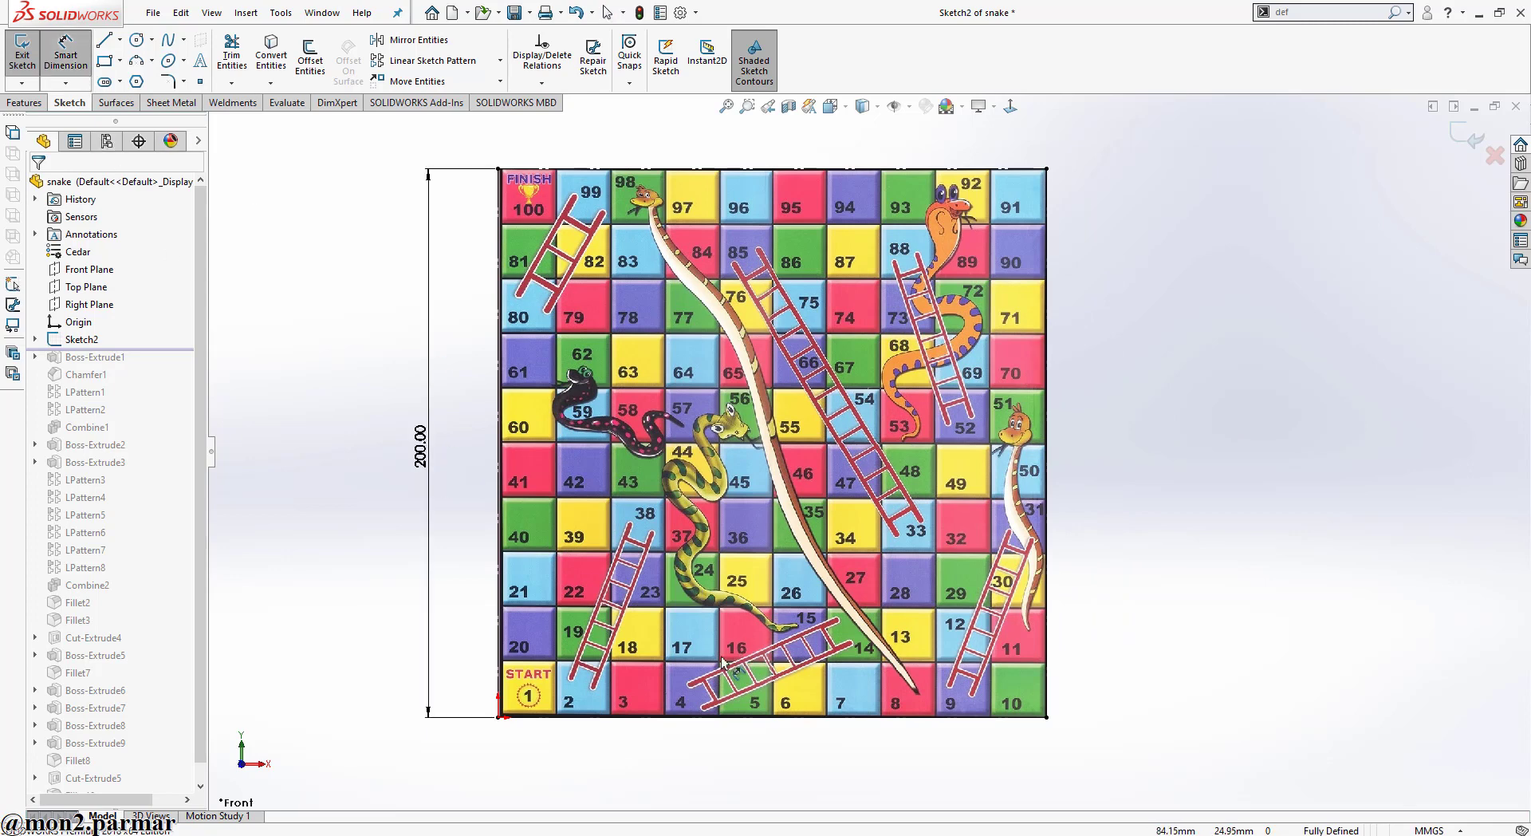
click(722, 716)
click(749, 753)
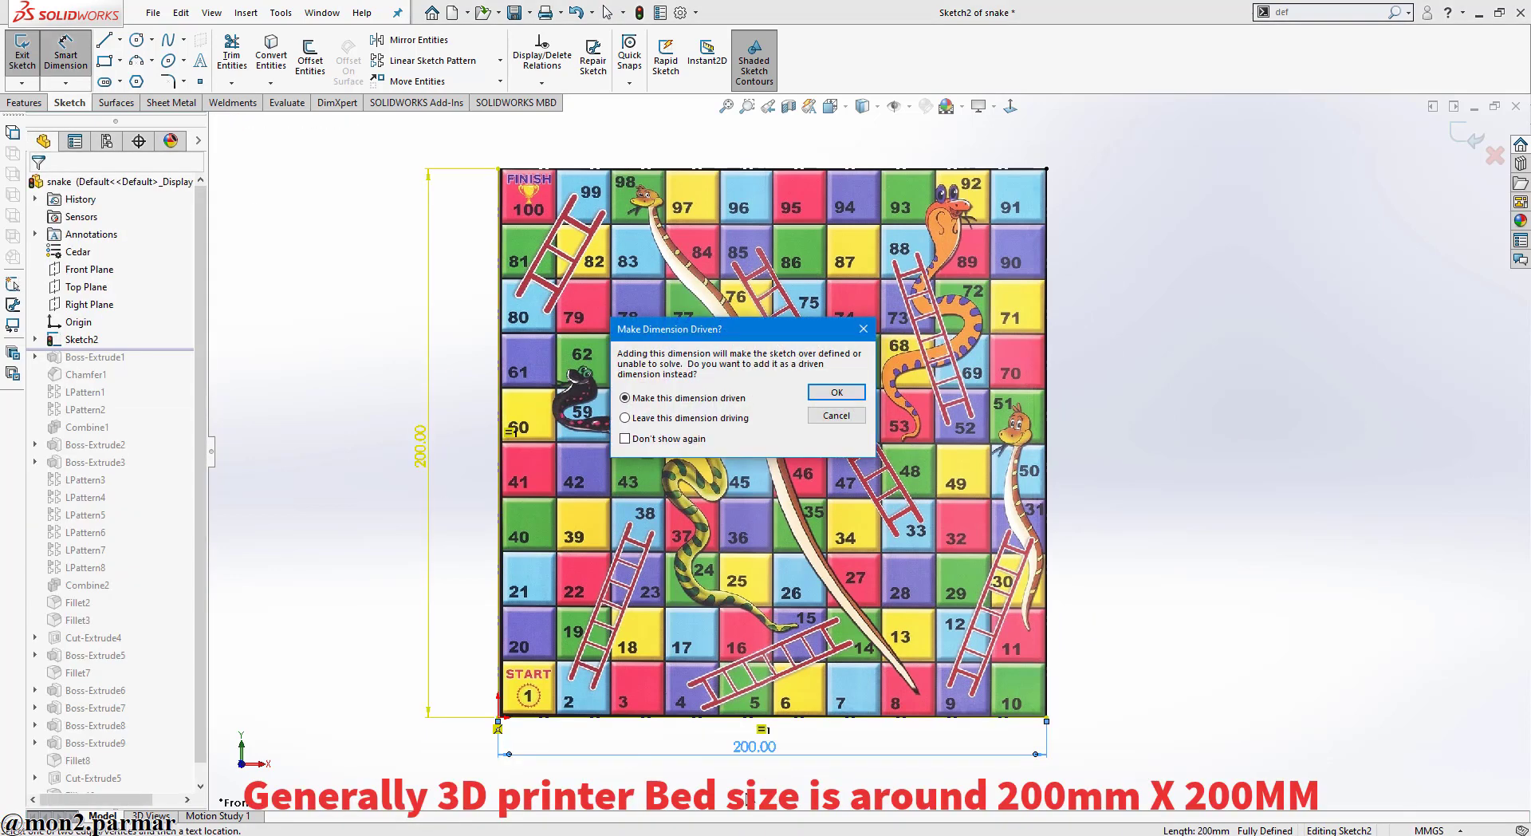
click(837, 393)
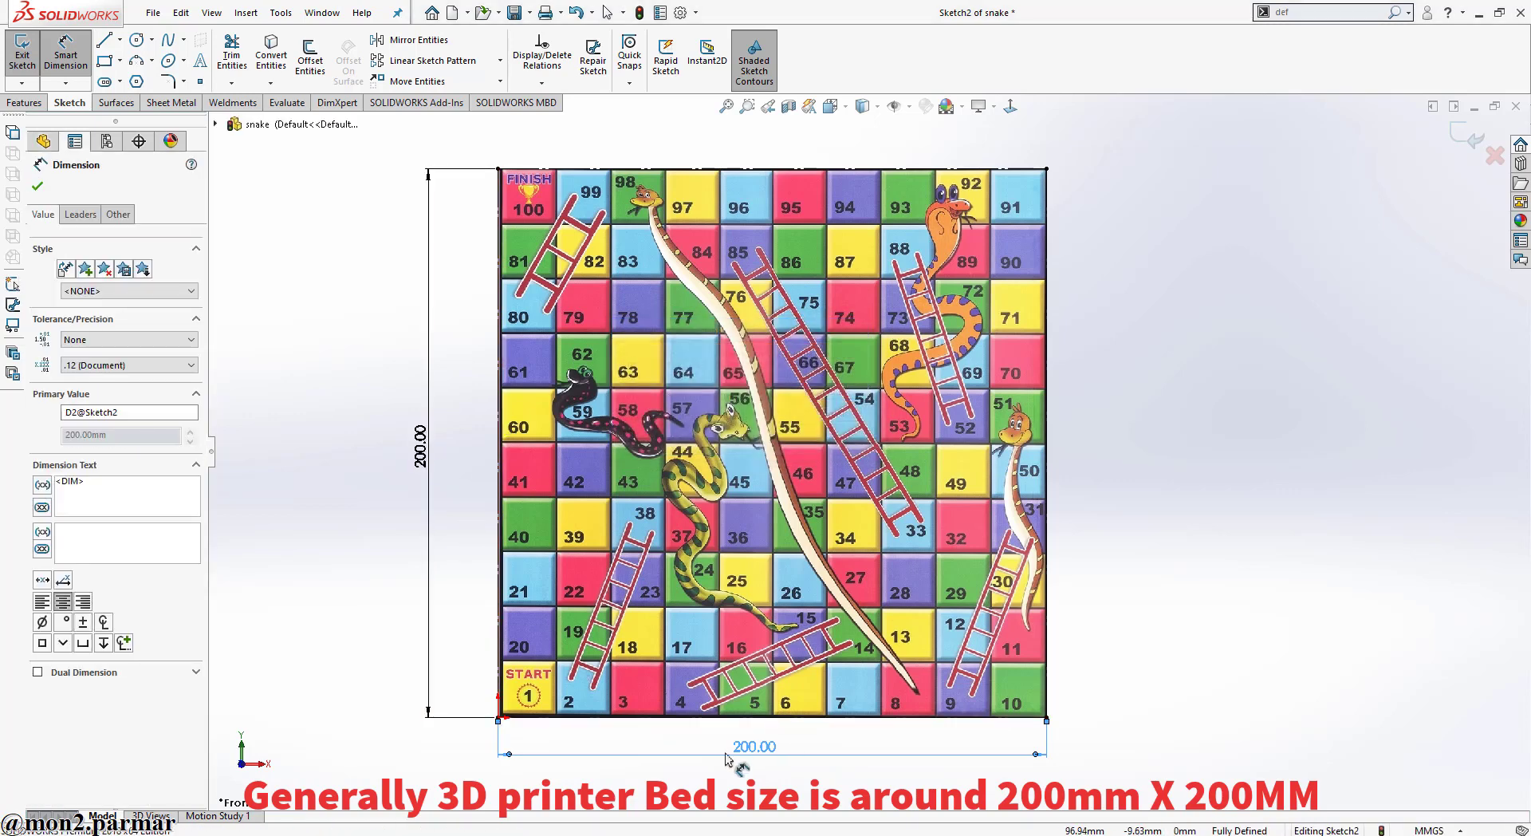
click(38, 185)
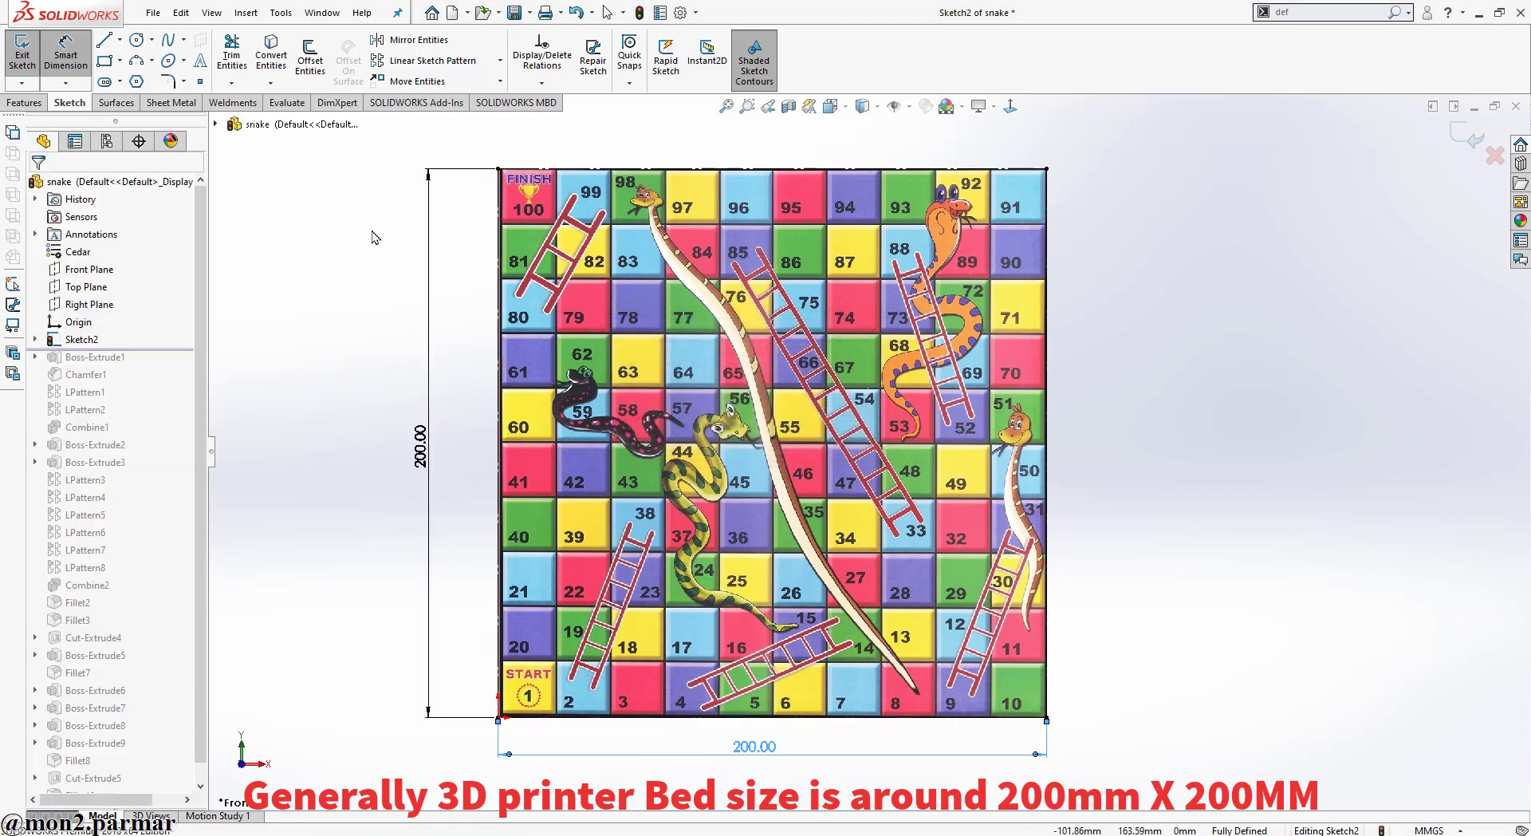
click(1467, 135)
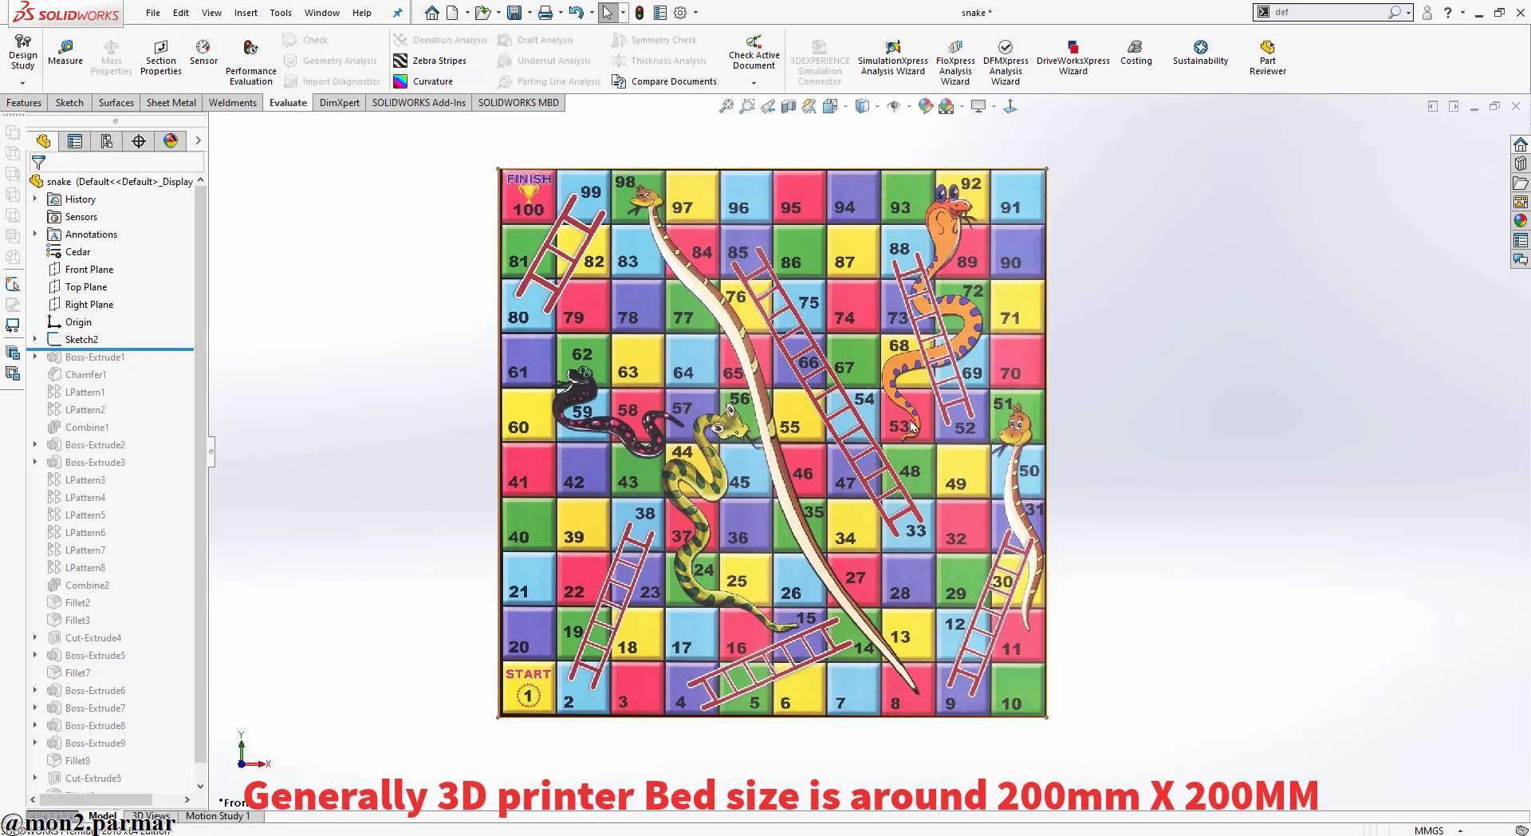
Roll forward past Boss-Extrude1 and review the 20 × 20 START square in Sketch3
drag(147, 348, 150, 359)
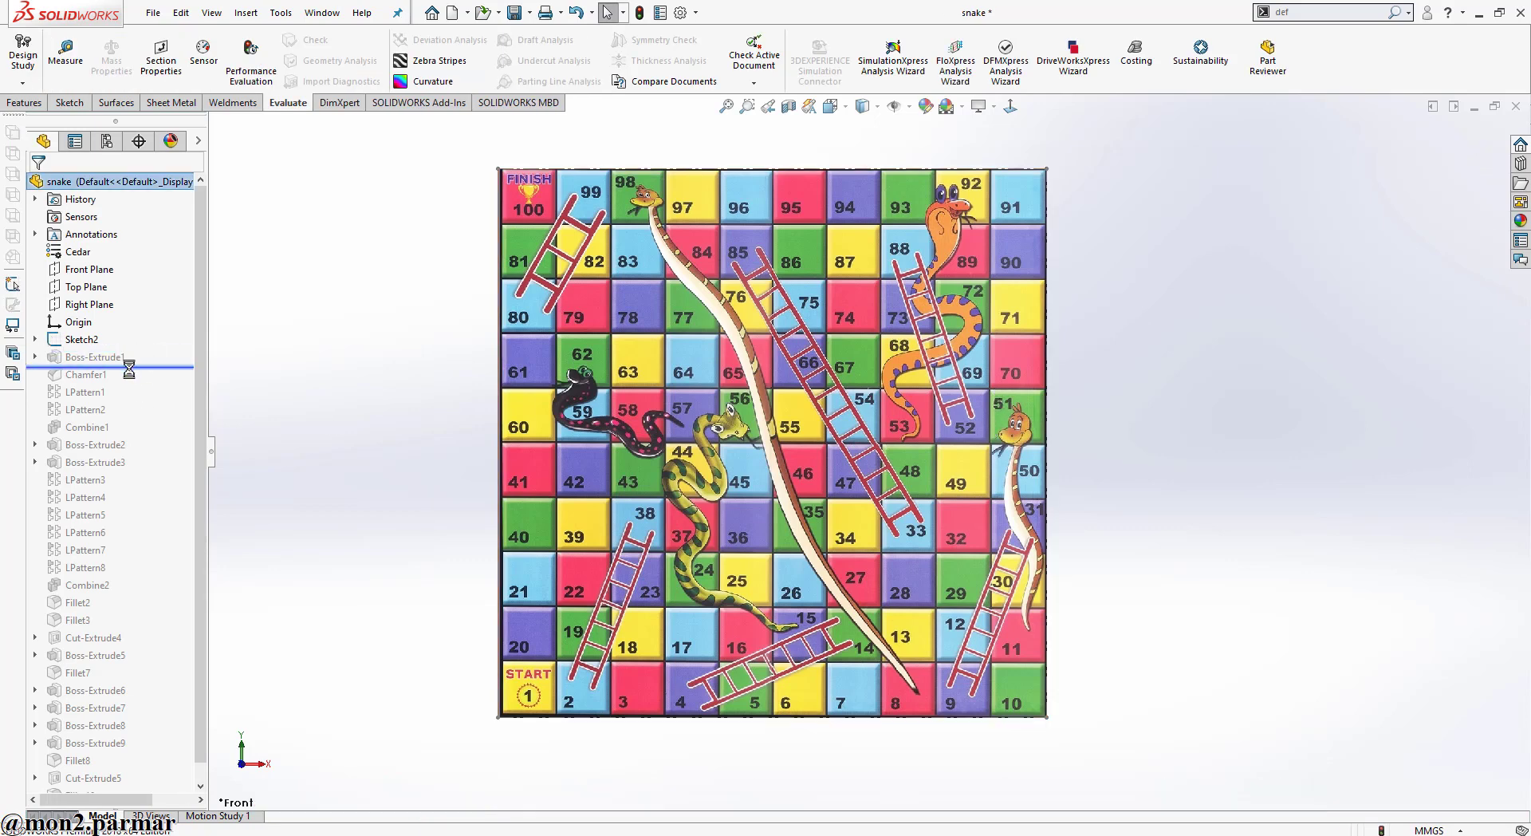
click(92, 357)
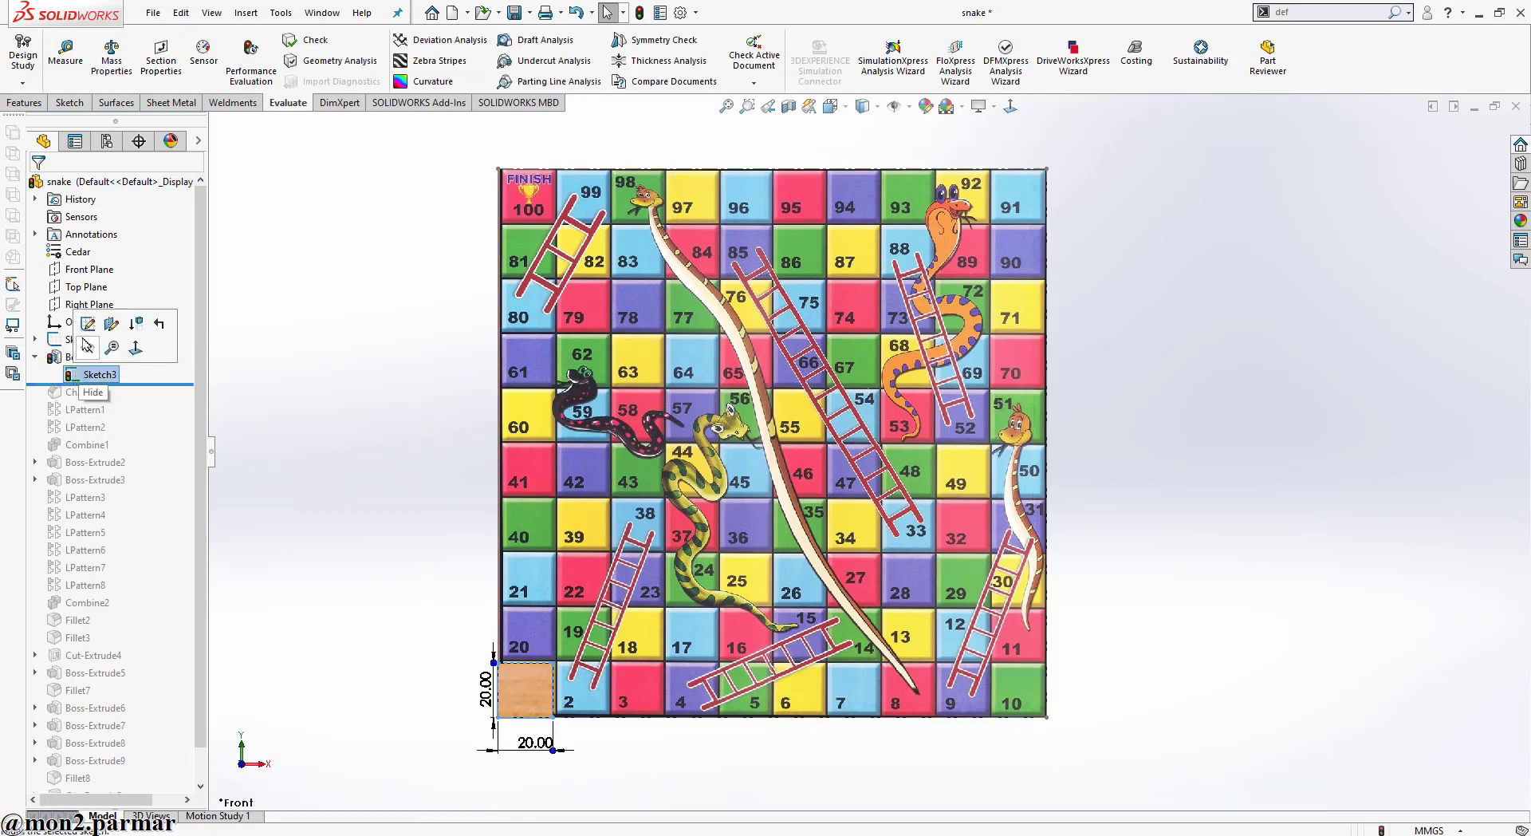
click(104, 322)
scroll(547, 726, down, 2)
scroll(534, 724, down, 2)
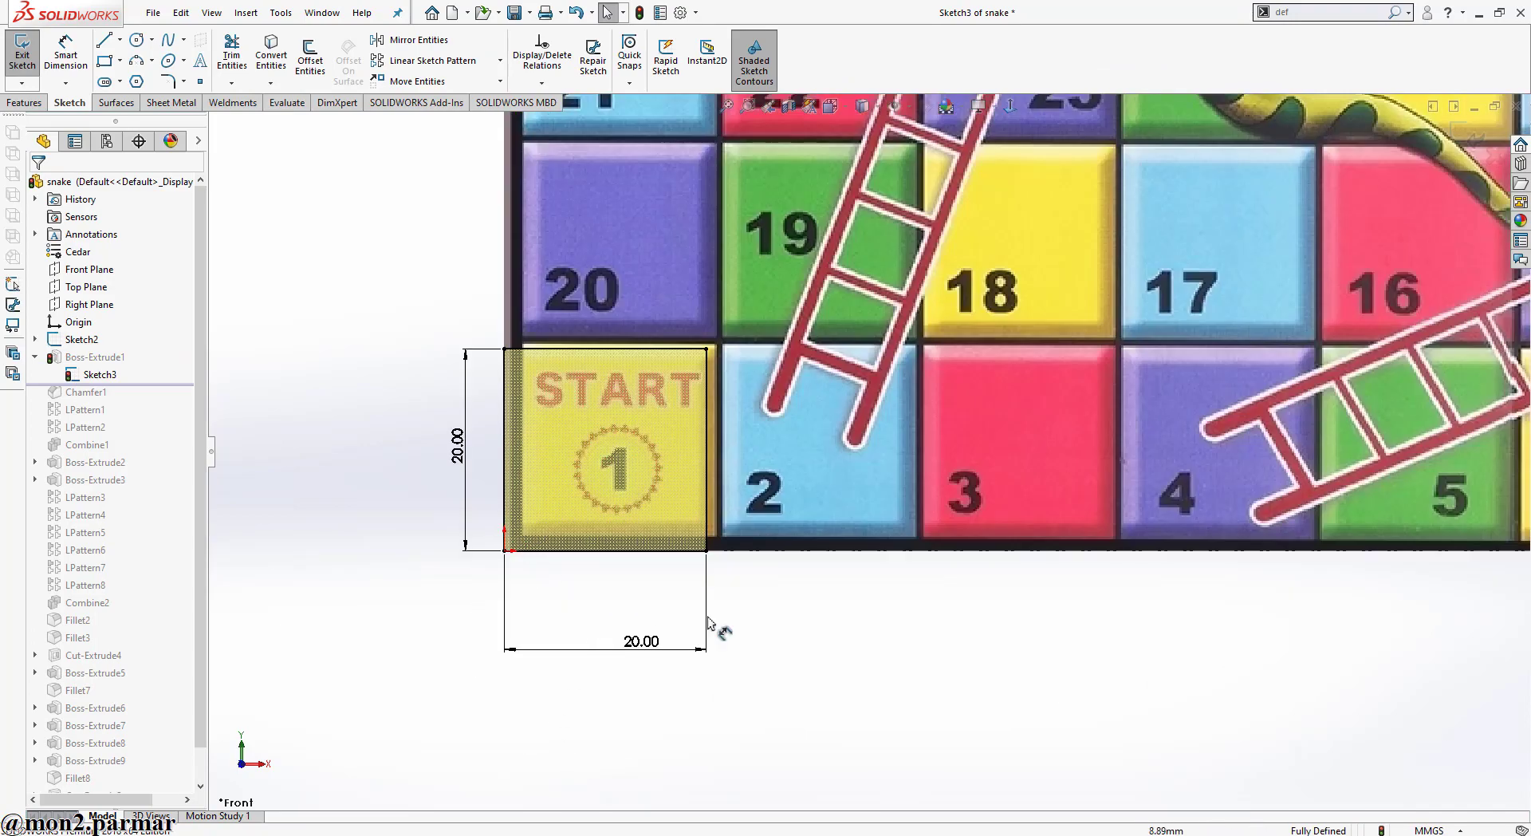
scroll(589, 594, up, 2)
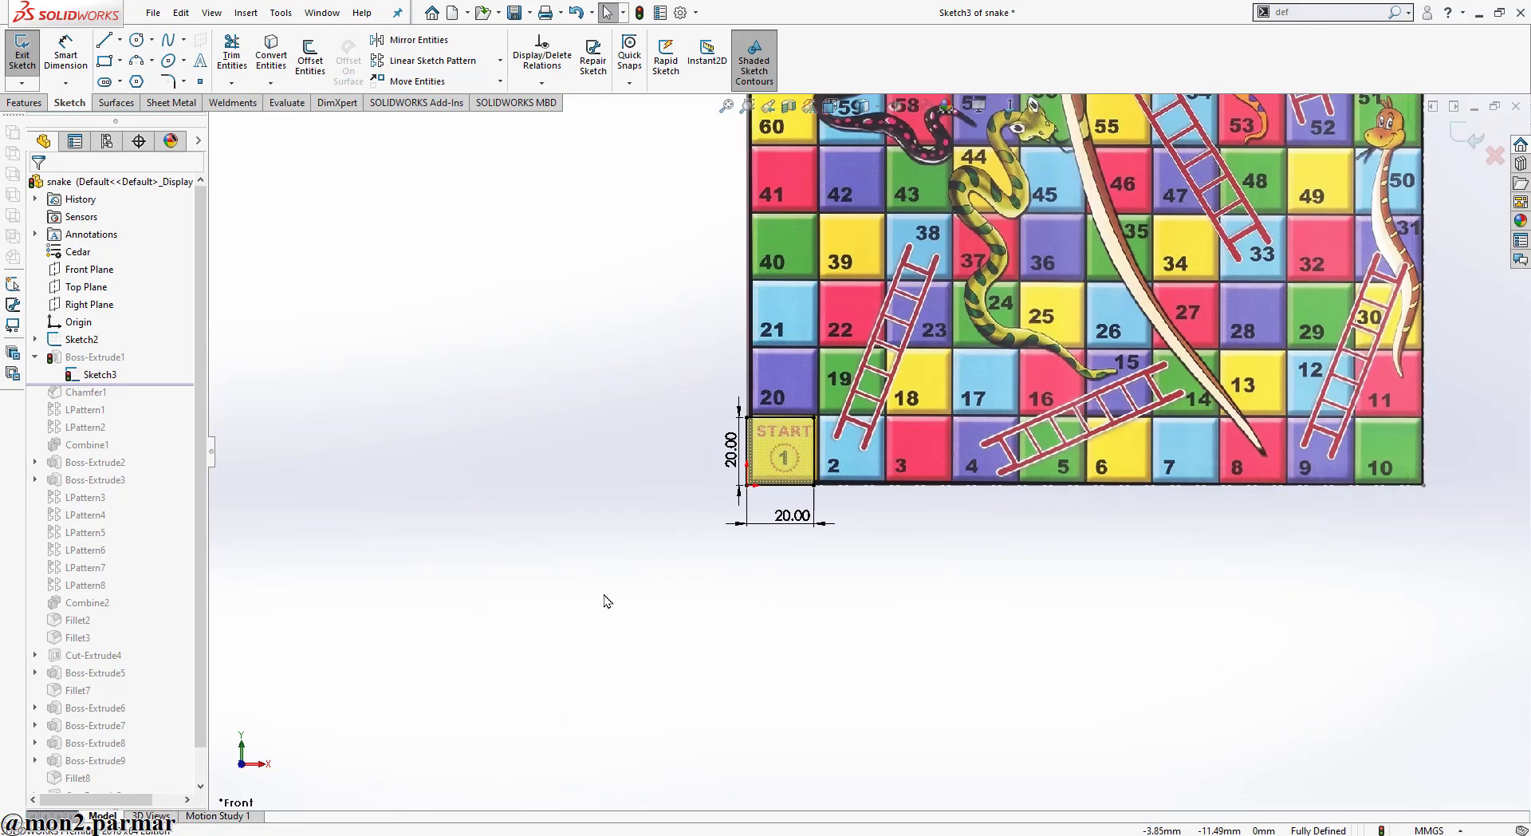
scroll(590, 590, up, 2)
scroll(550, 506, down, 1)
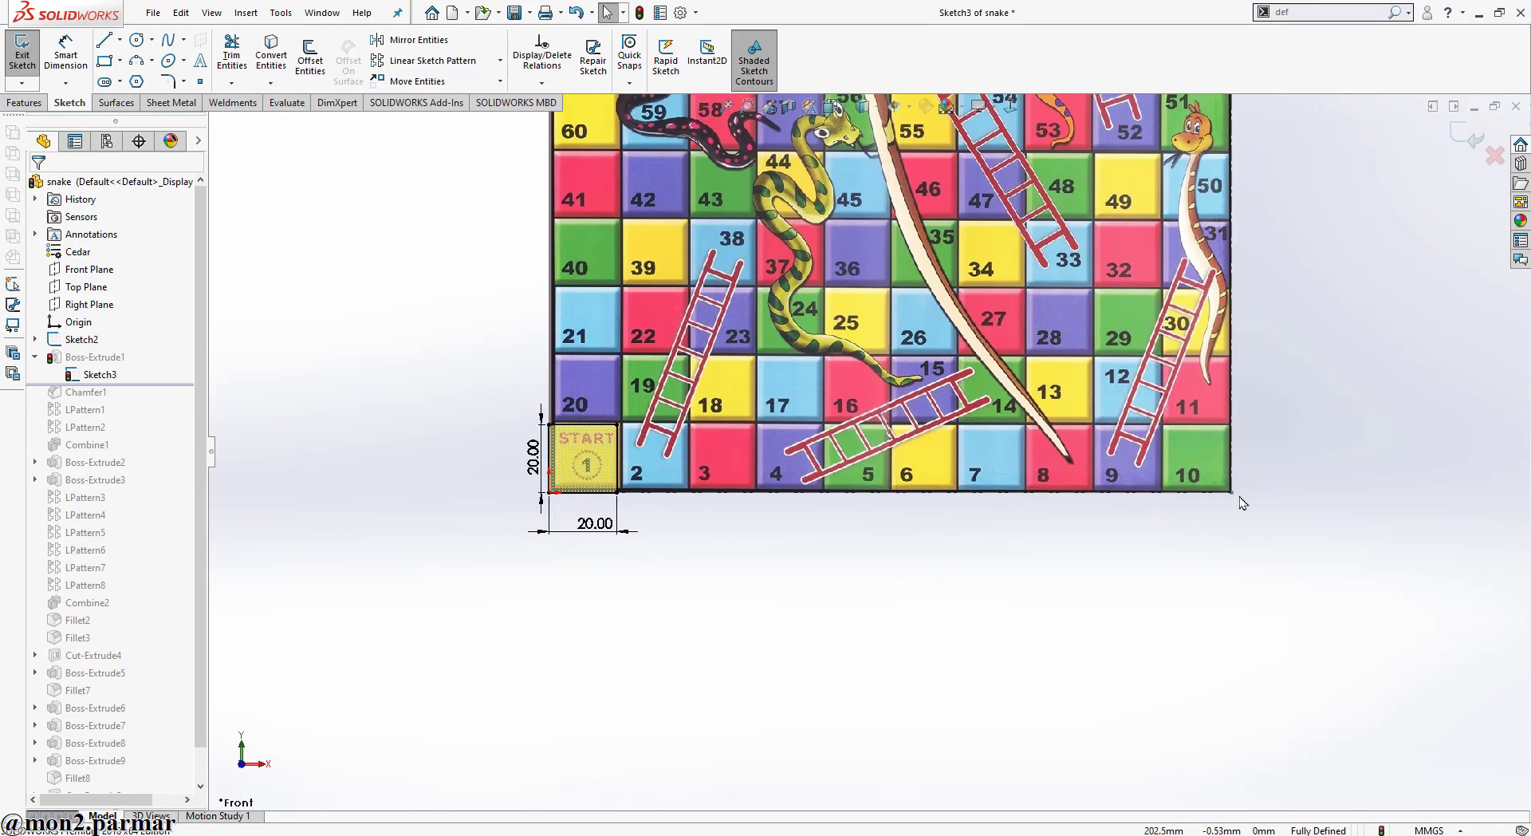
click(1476, 142)
scroll(781, 437, down, 2)
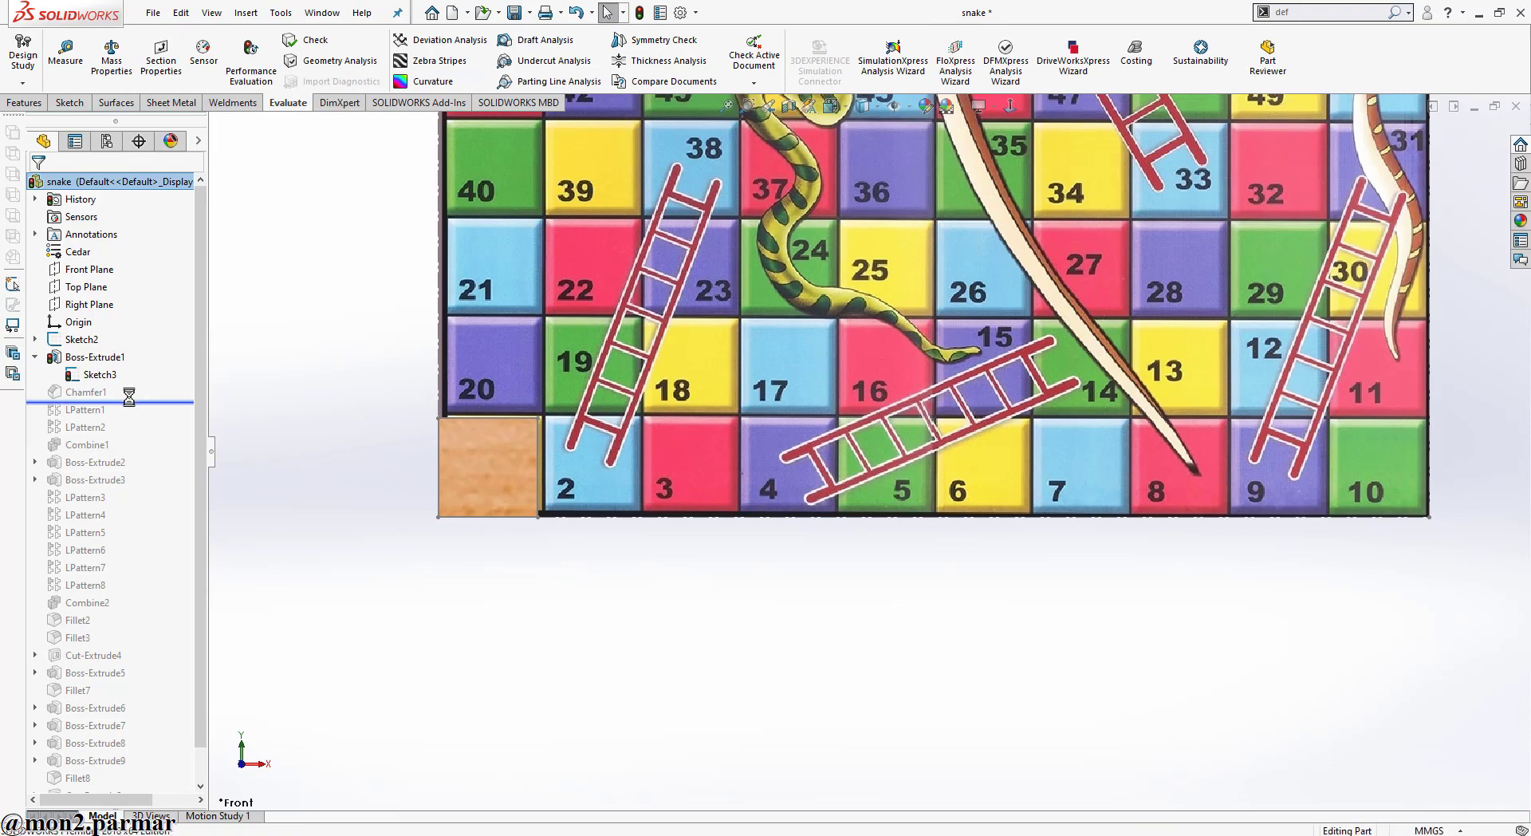
Roll forward past Chamfer1 and remove the start square's textured appearance
drag(139, 386, 128, 402)
scroll(572, 450, down, 2)
scroll(572, 450, up, 1)
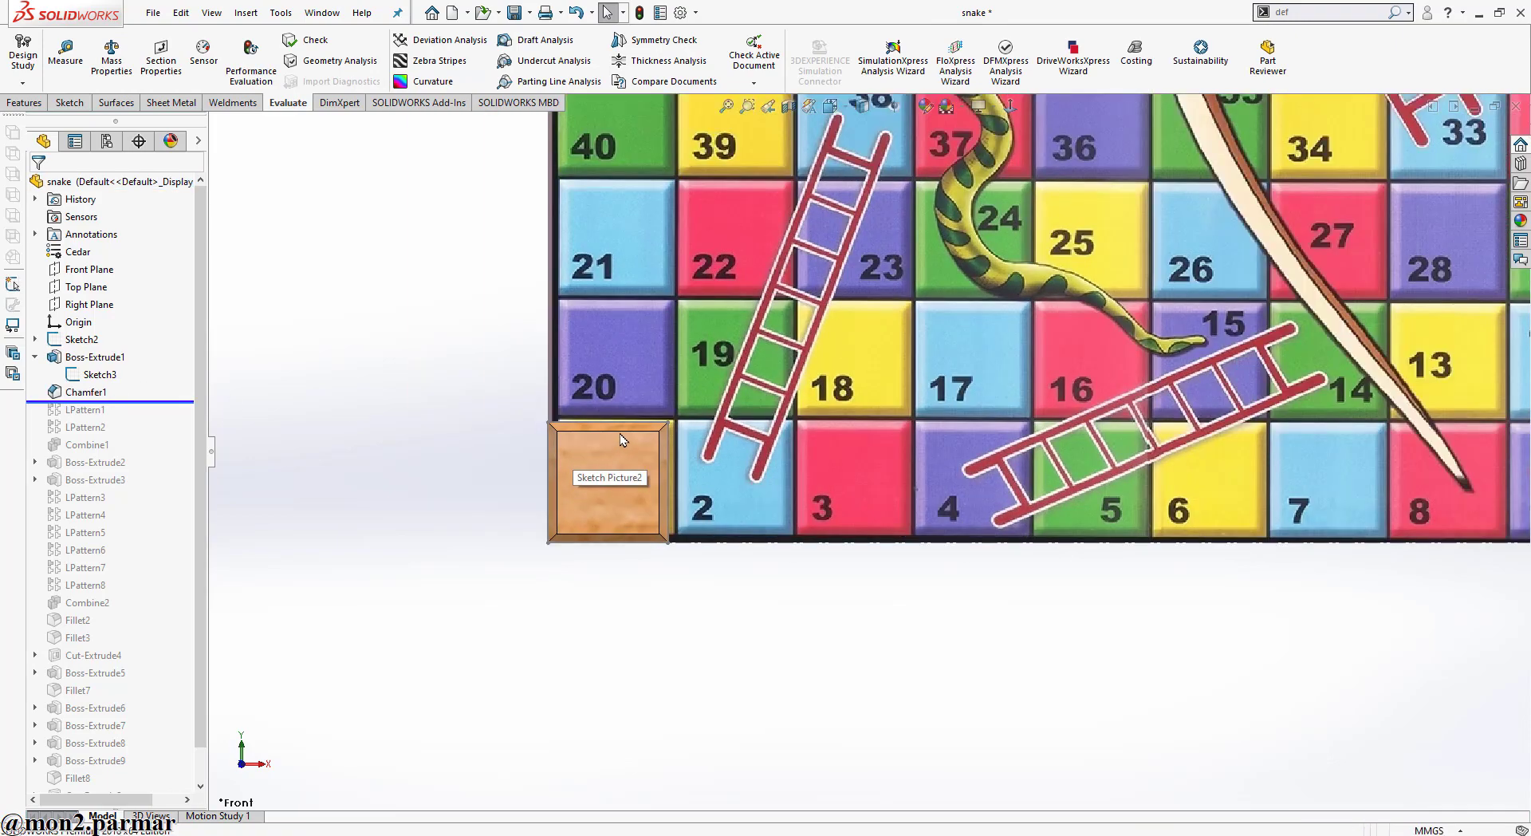
scroll(619, 433, up, 1)
right_click(103, 183)
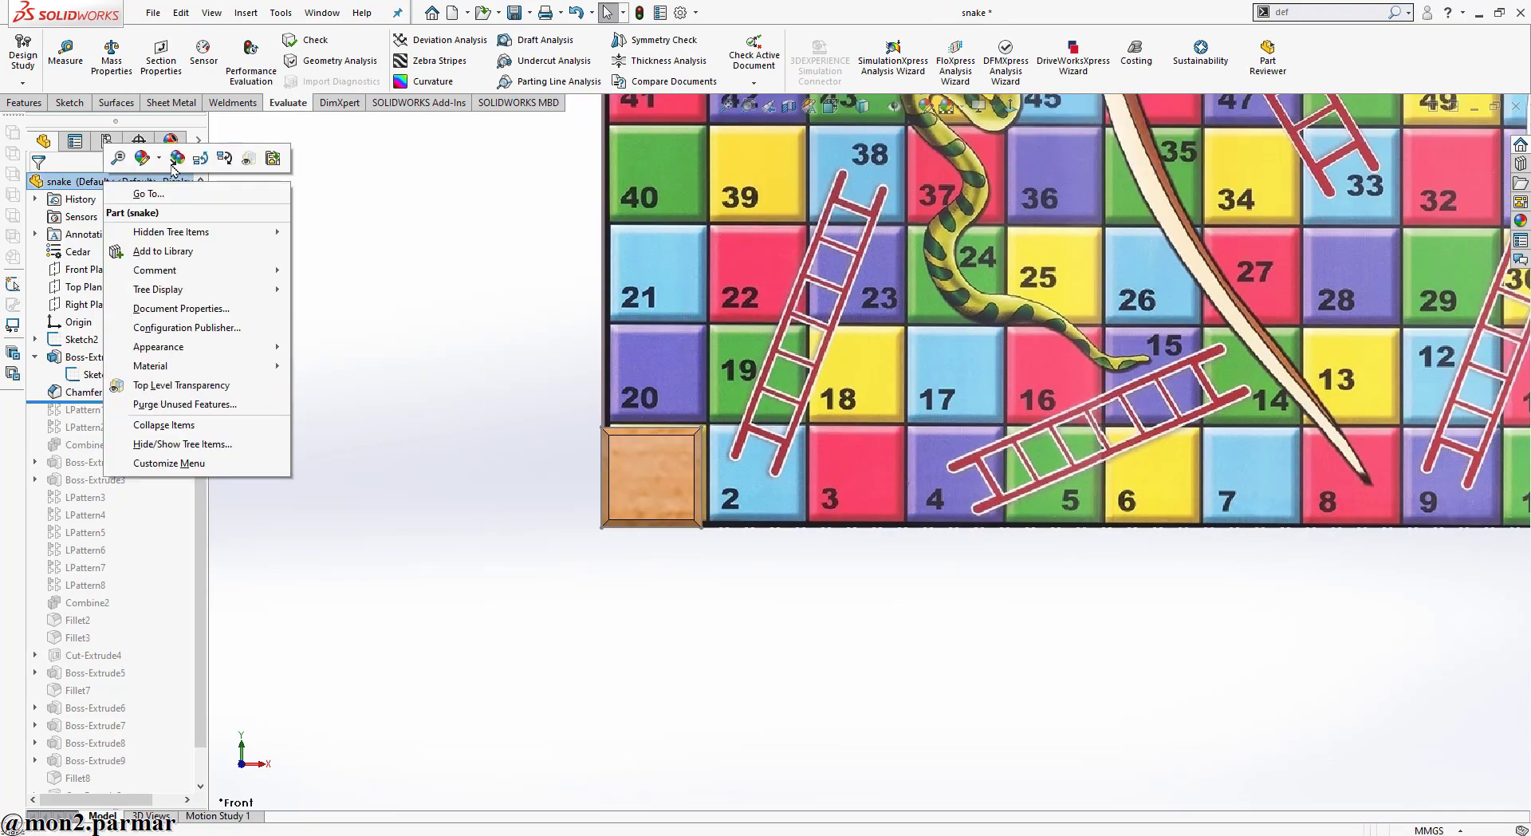
click(180, 212)
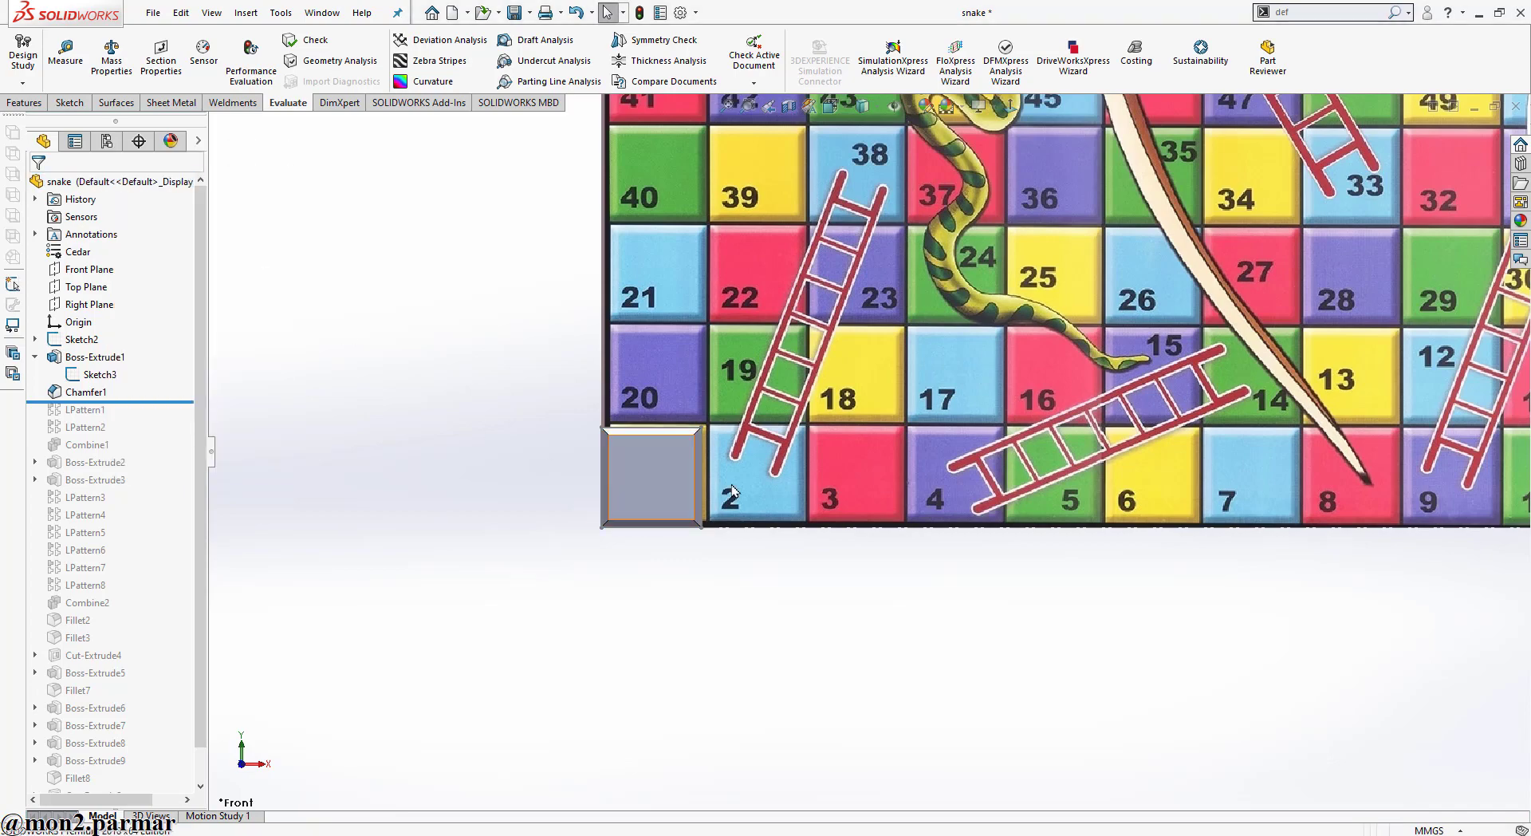
scroll(624, 451, down, 2)
scroll(624, 451, down, 2)
scroll(750, 364, up, 2)
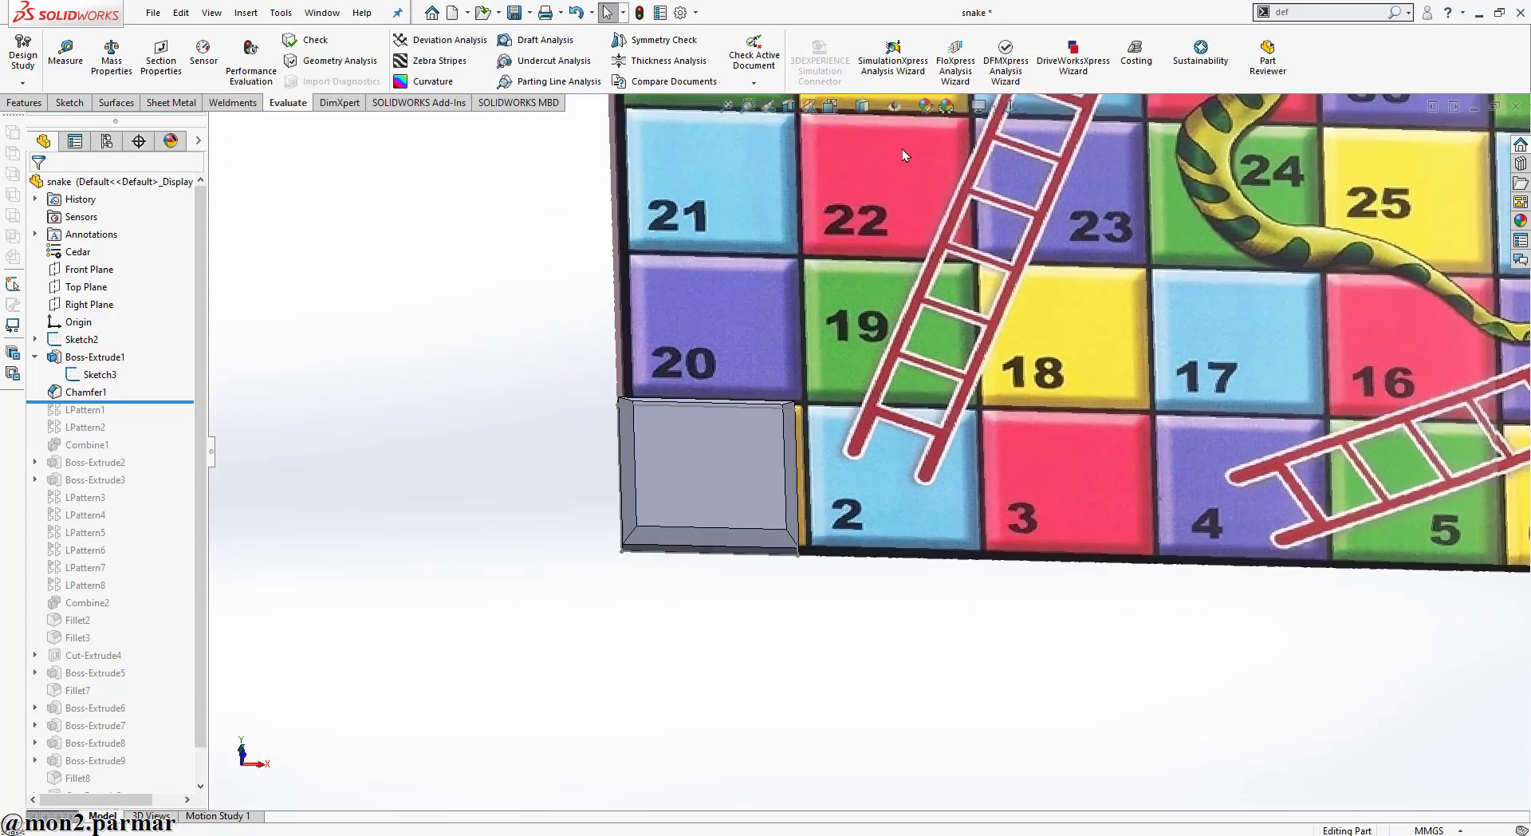
Review Chamfer1 and confirm its 1.5 mm, 45° bevel on the plate's top edges
middle_drag(747, 481, 693, 446)
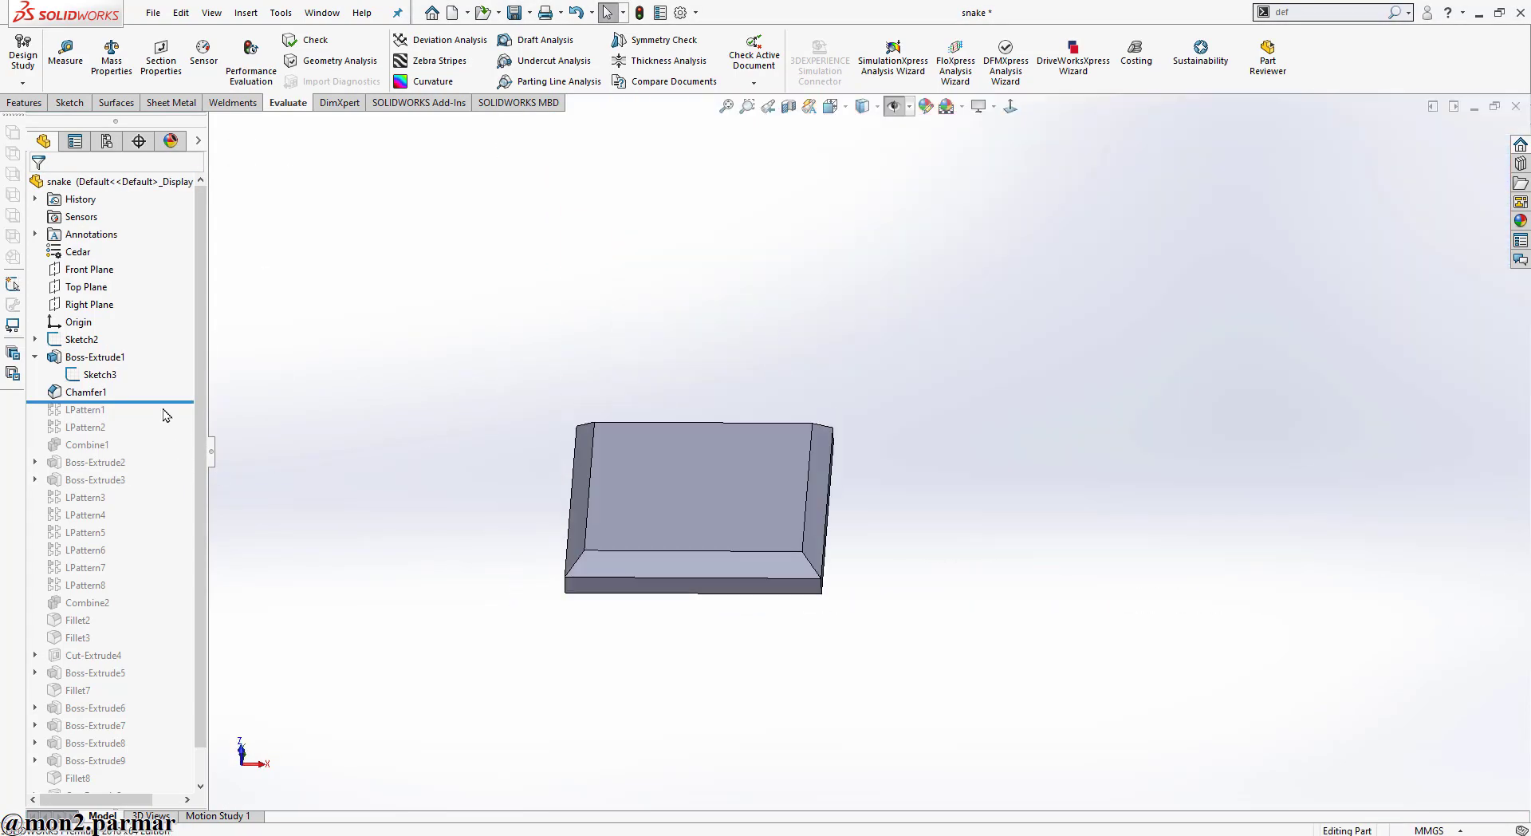
click(82, 392)
click(142, 367)
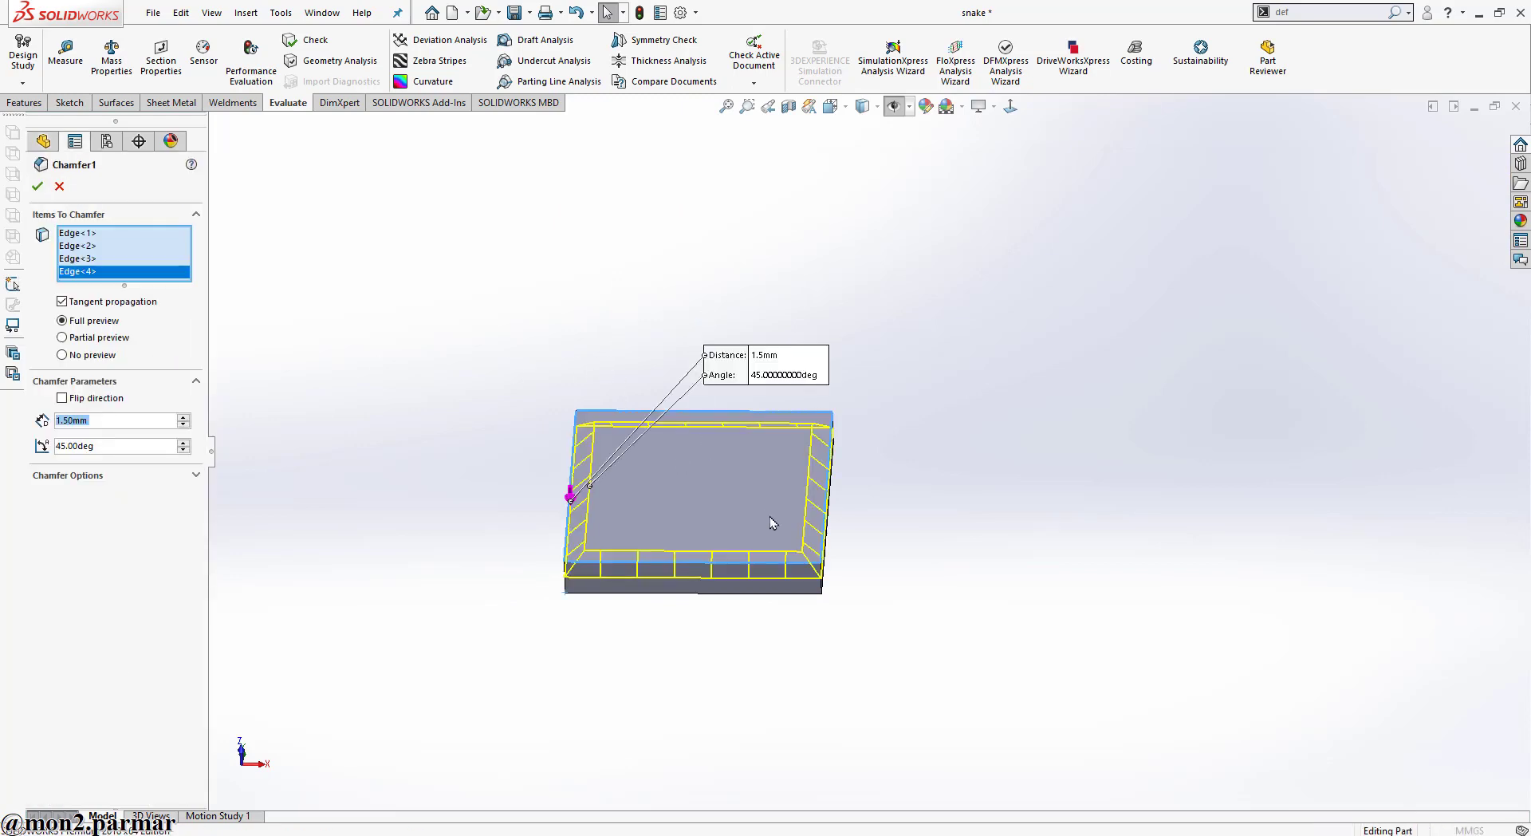
scroll(710, 411, down, 3)
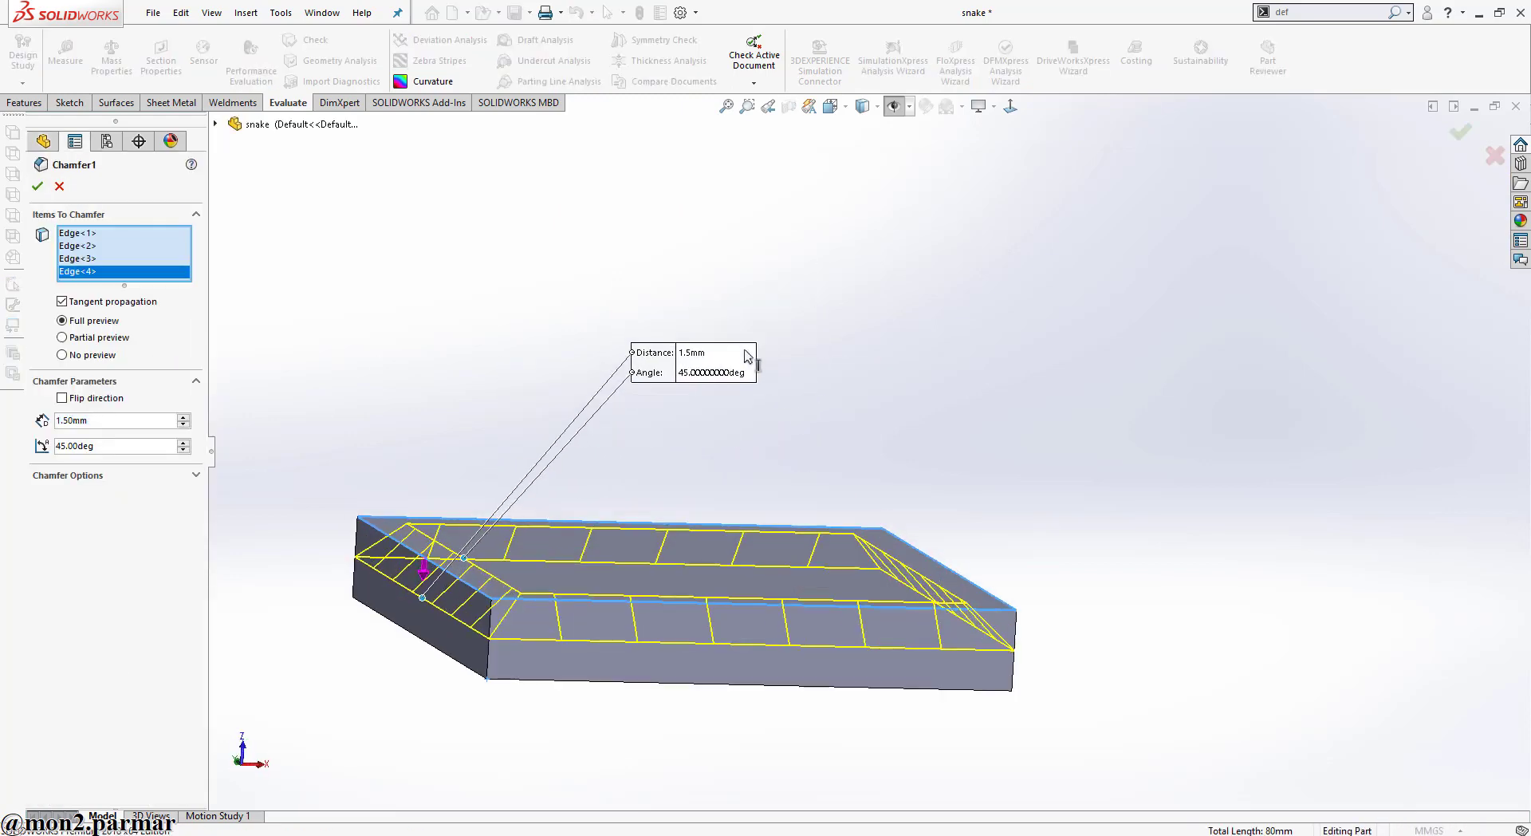
click(36, 187)
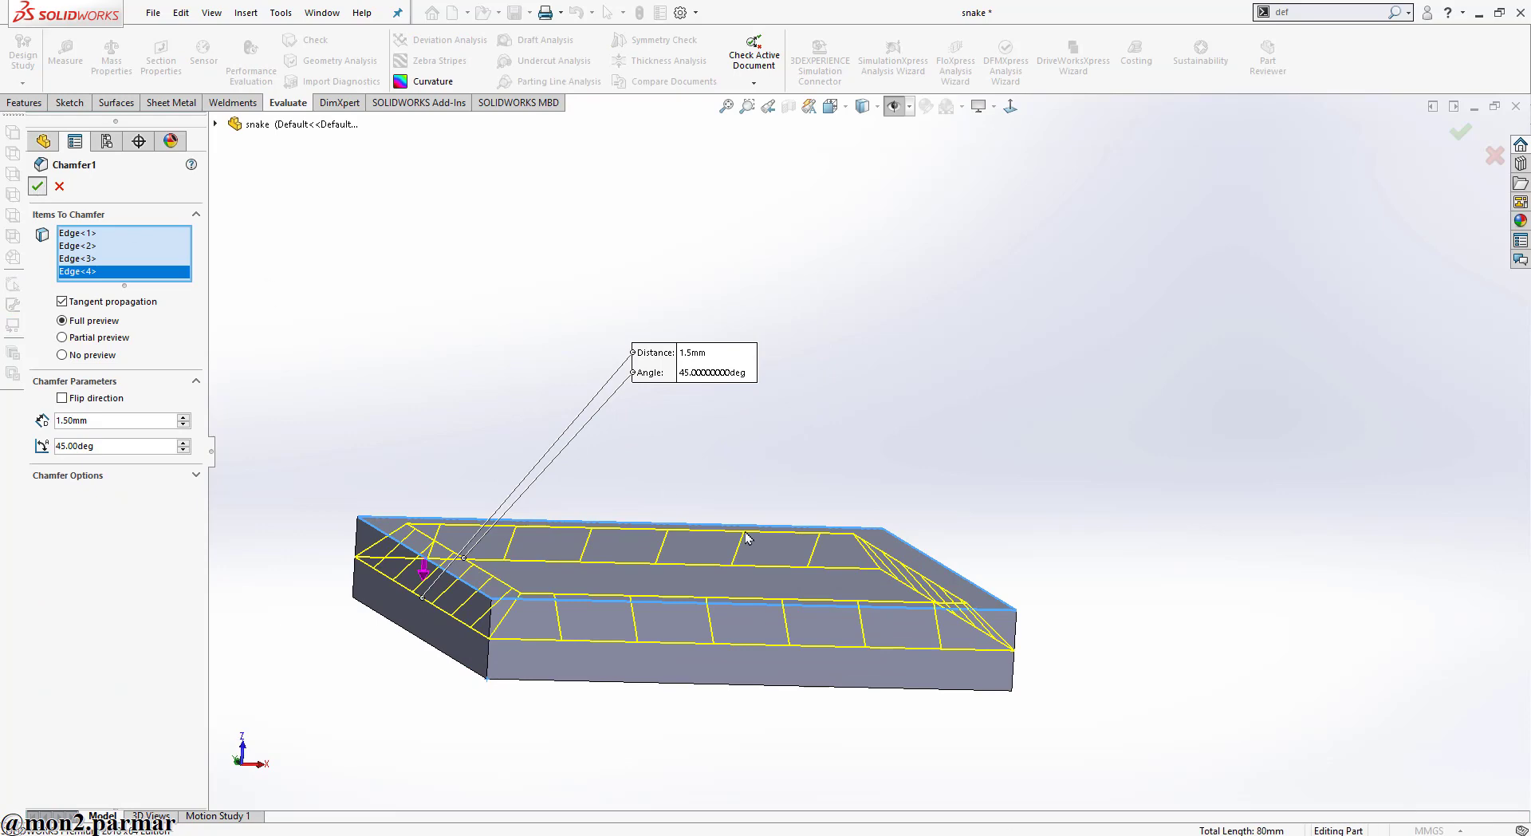
Roll forward past LPattern2 and confirm LPattern1's row of 10 tiles
drag(128, 400, 128, 436)
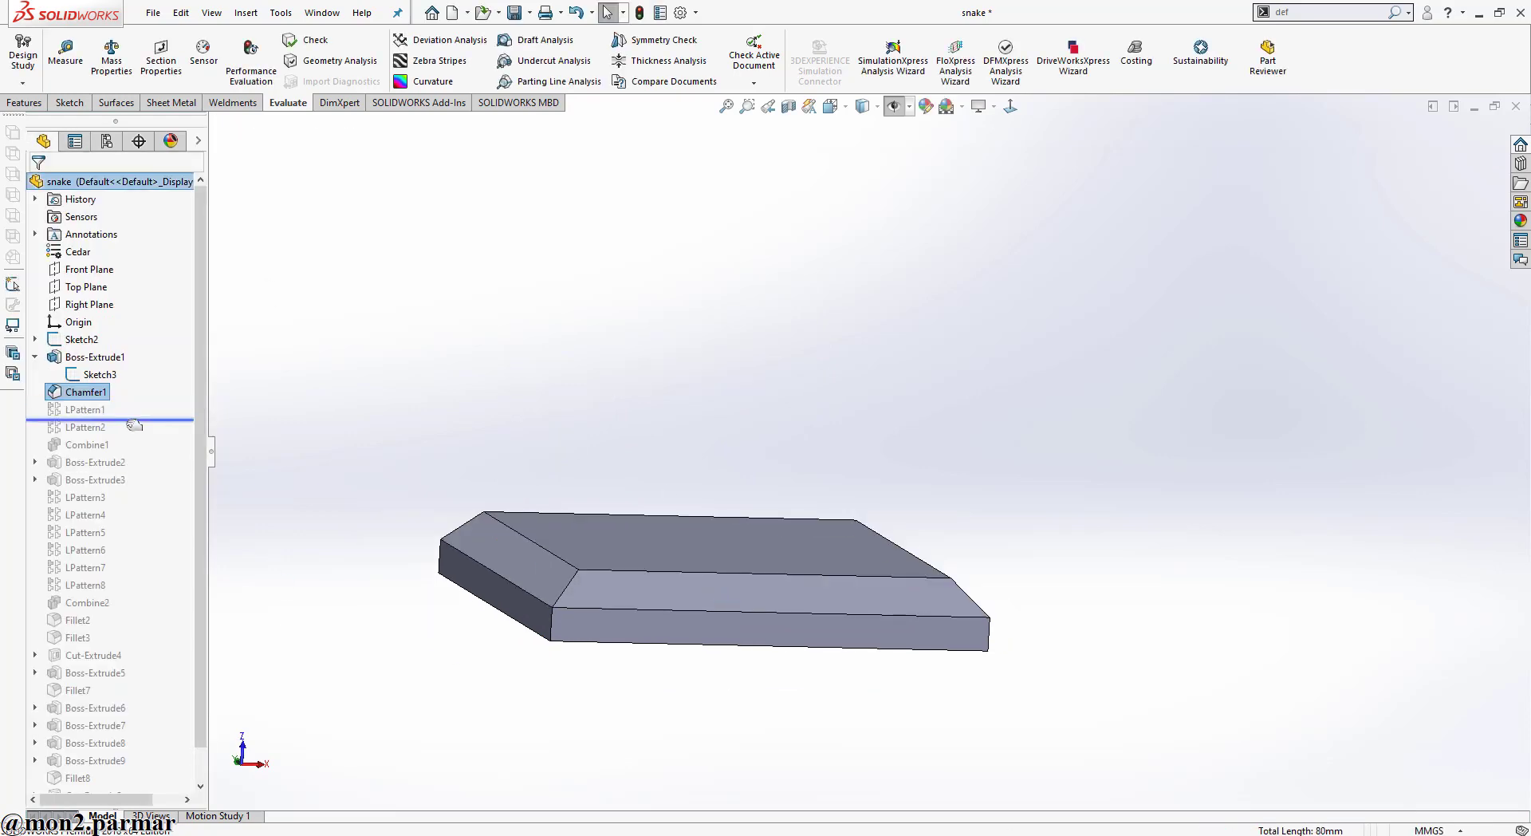
scroll(630, 589, up, 3)
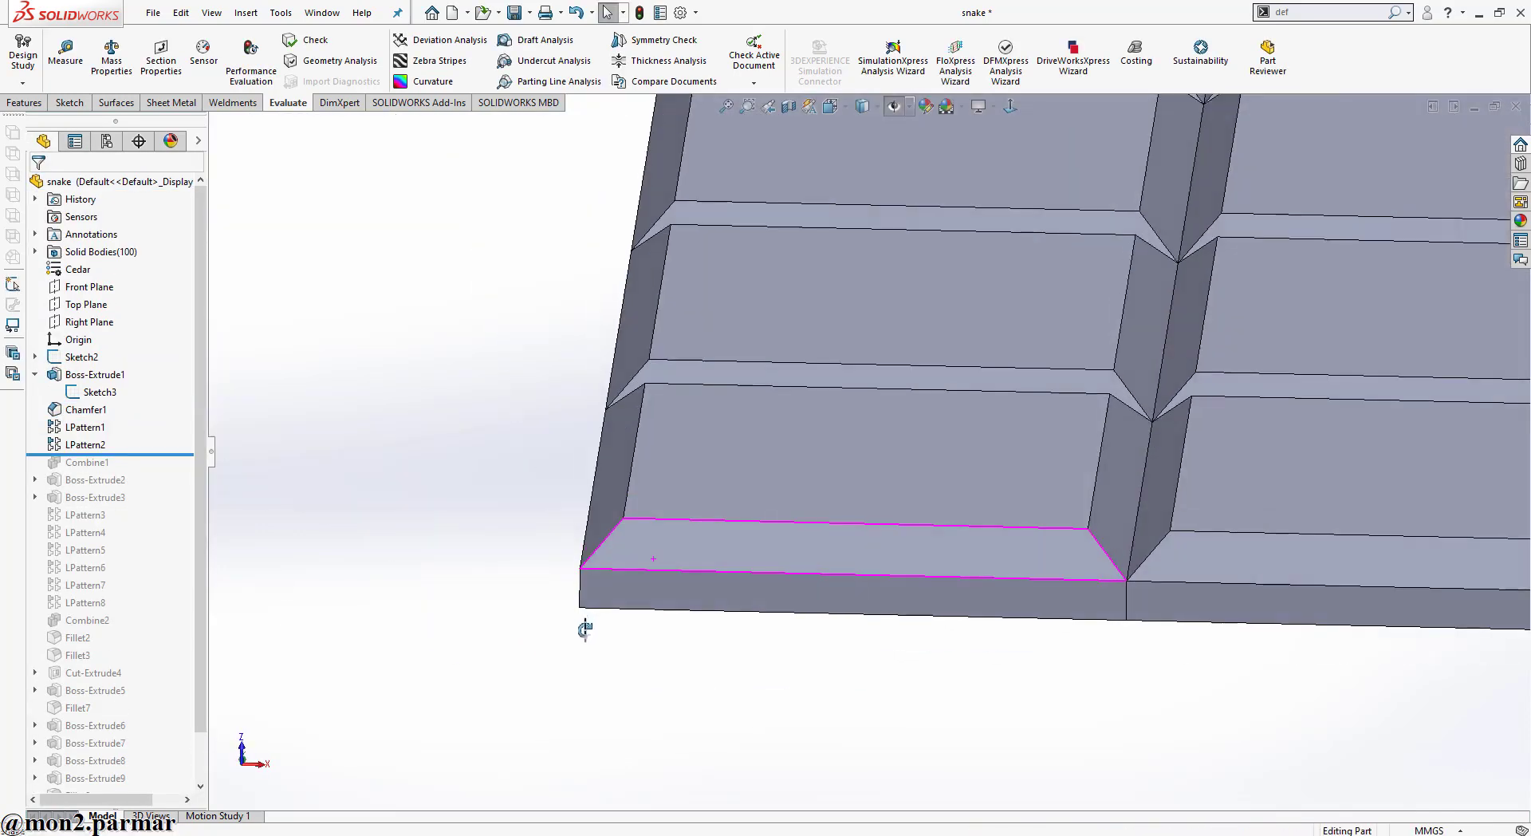
mouse_move(588, 624)
middle_down()
mouse_move(967, 427)
mouse_move(929, 434)
middle_up()
scroll(930, 433, up, 2)
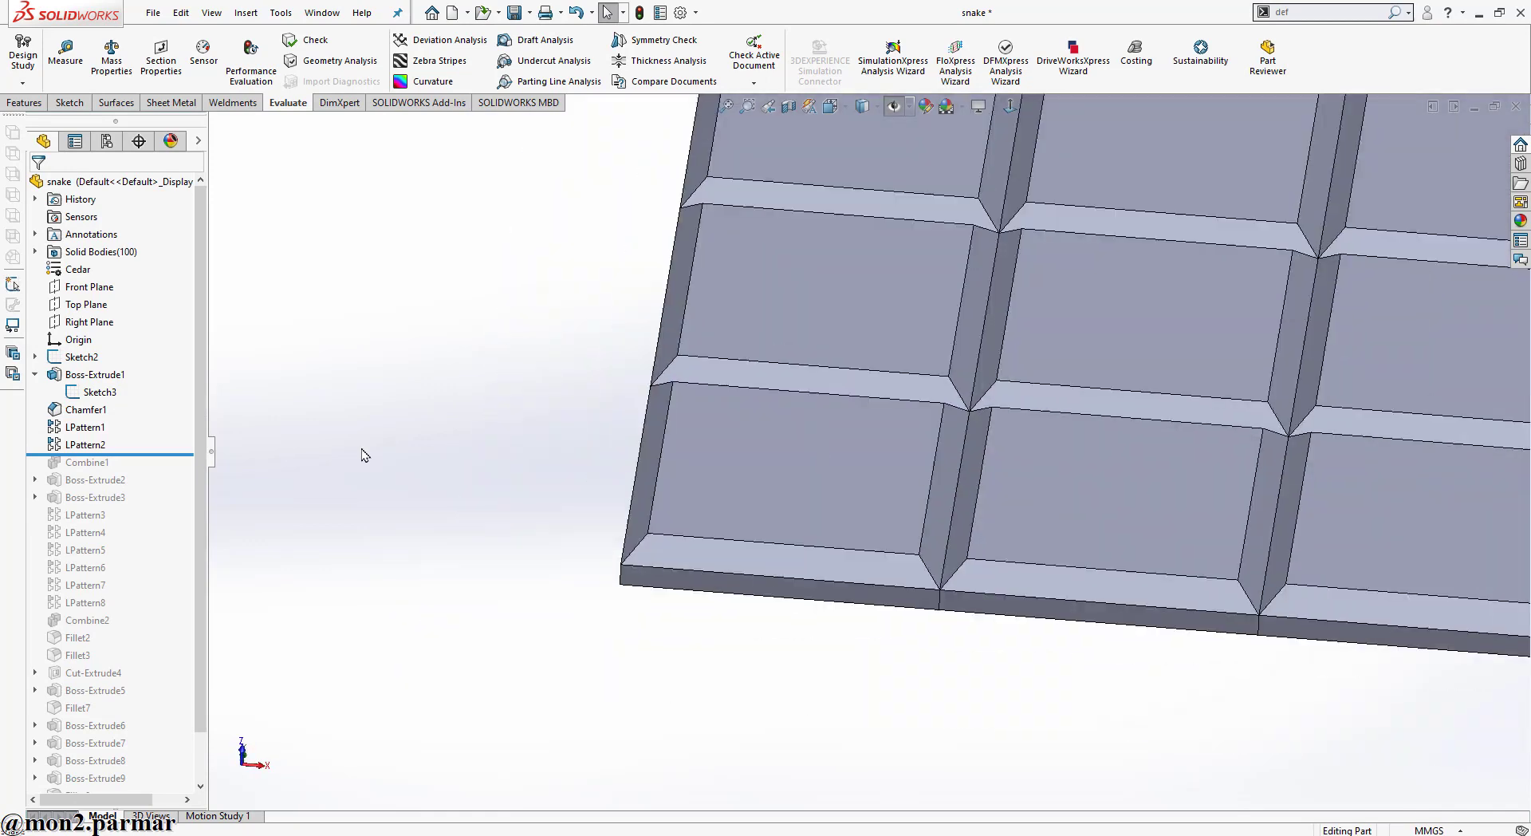
click(86, 427)
scroll(552, 487, up, 2)
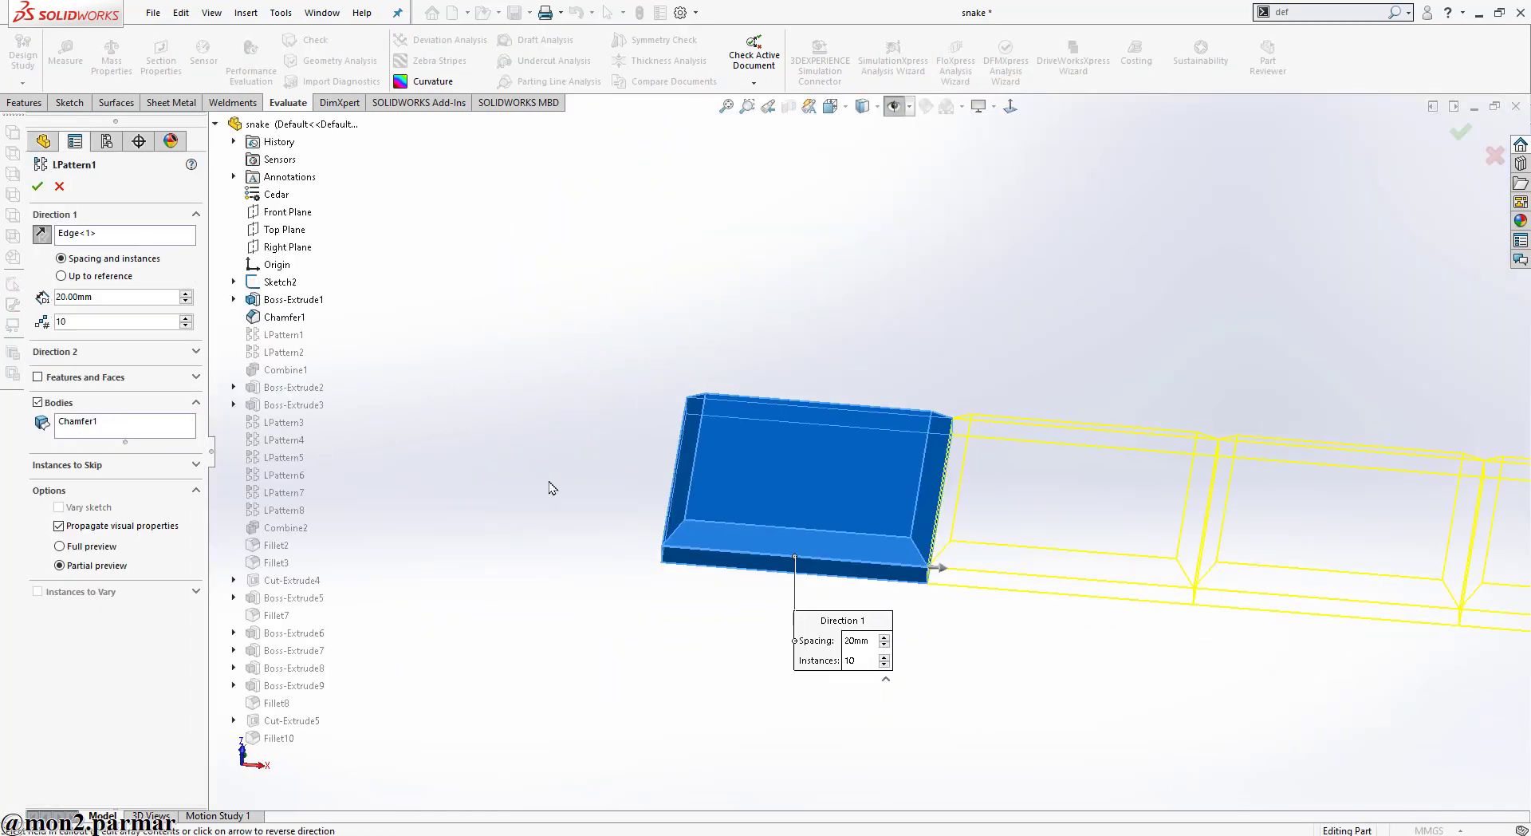
scroll(711, 510, up, 3)
scroll(1152, 459, up, 2)
scroll(1152, 458, down, 3)
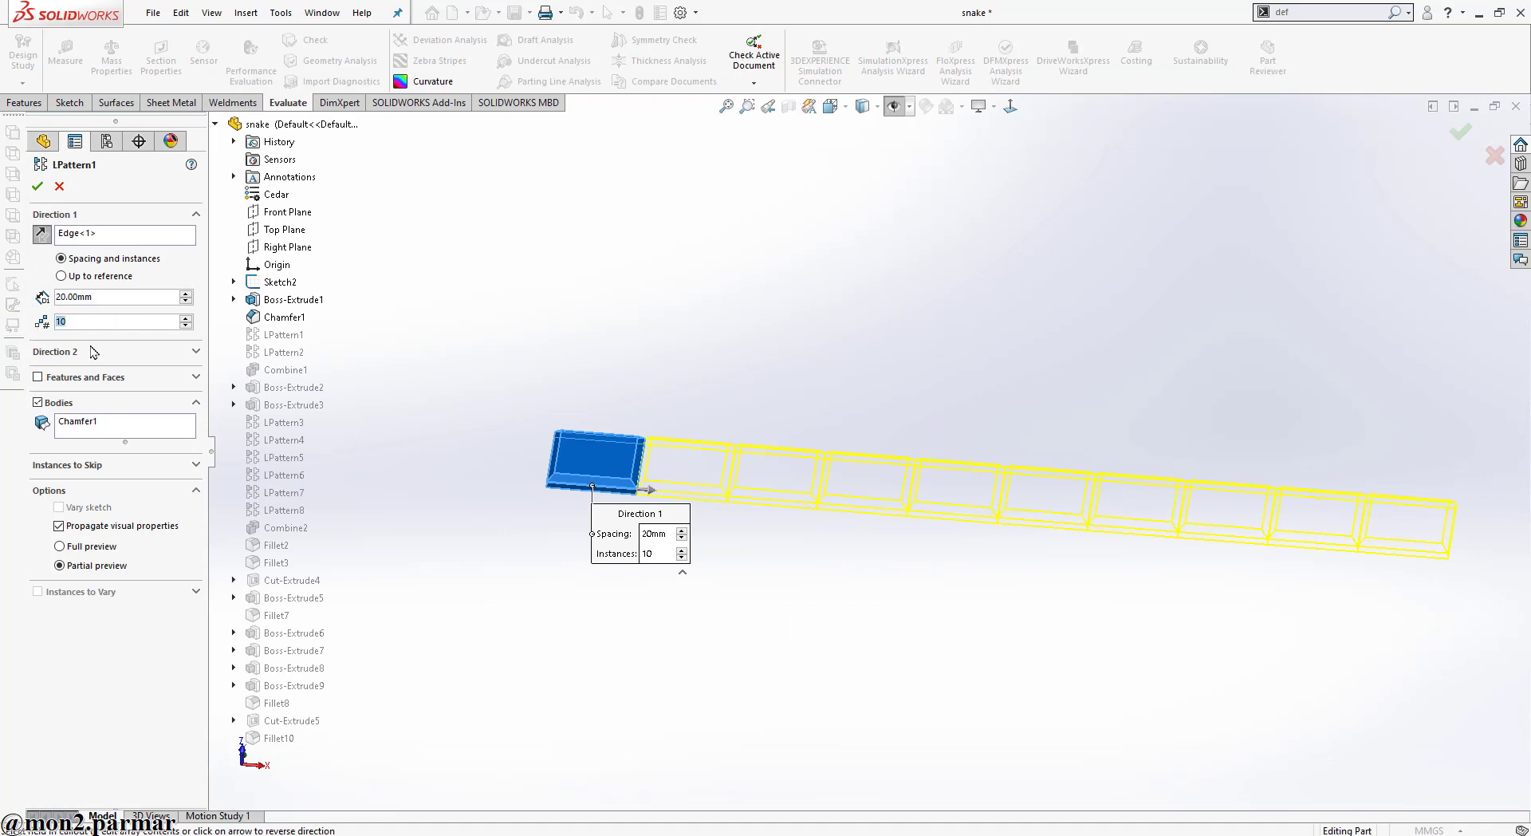
click(37, 185)
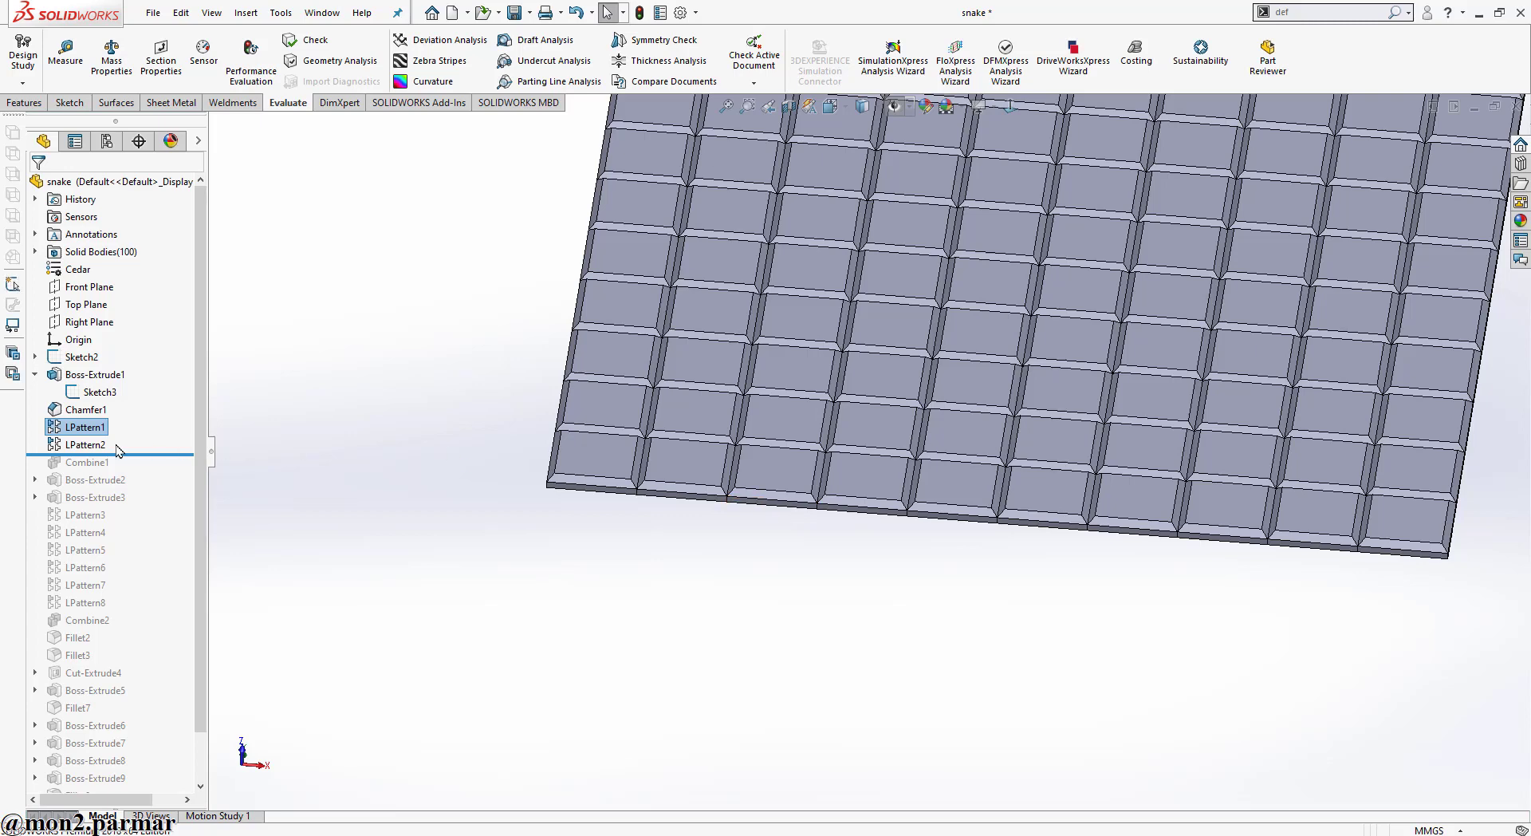
Confirm LPattern2 with Edge<1>, 20 mm spacing and 10 instances for the 10×10 grid
click(86, 444)
click(118, 401)
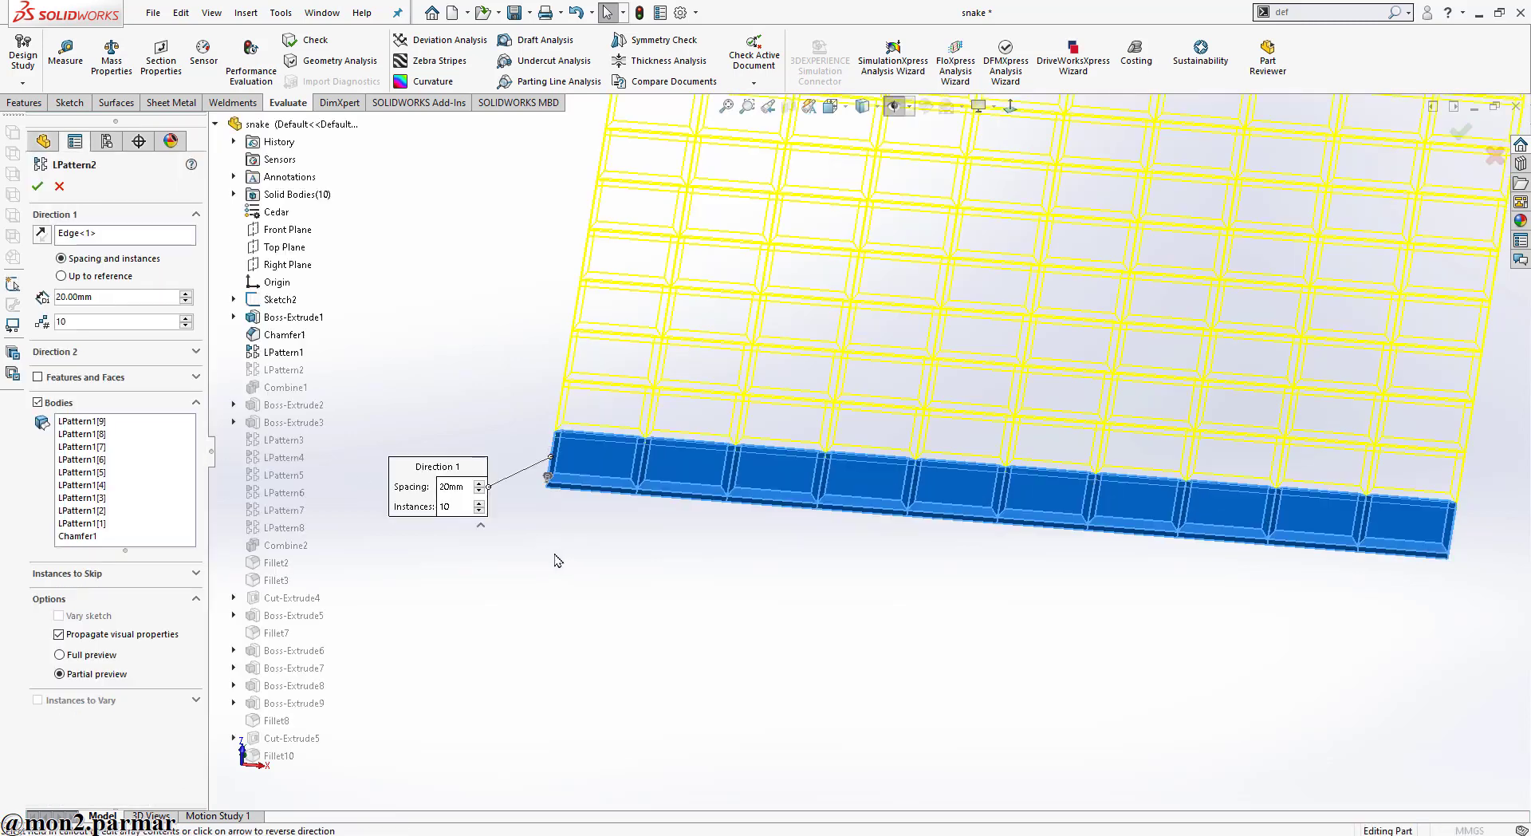
scroll(798, 479, up, 3)
scroll(1036, 335, up, 2)
scroll(1060, 290, down, 2)
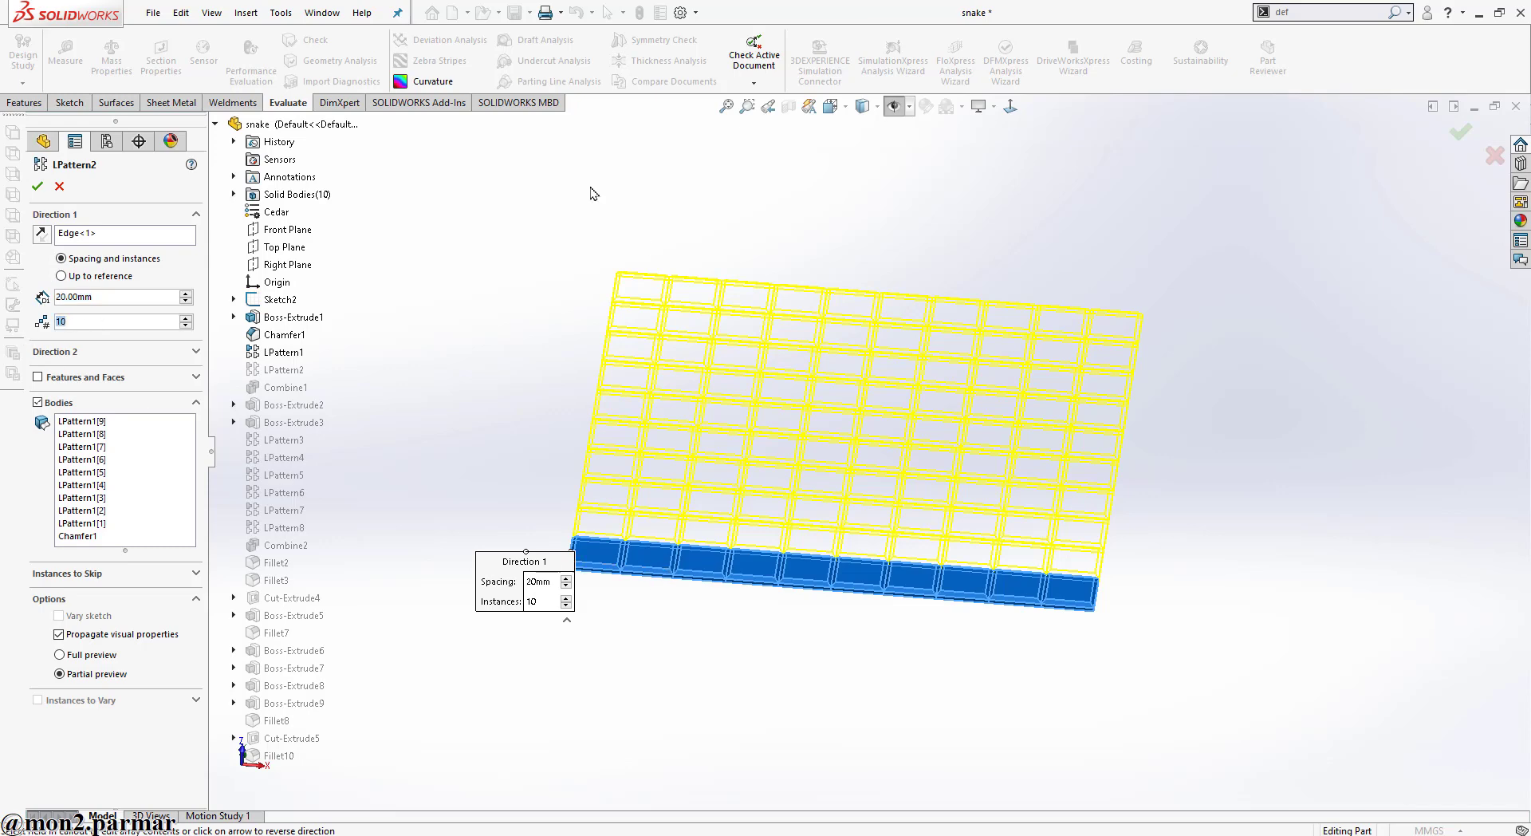
key(Return)
middle_drag(813, 558, 1017, 250)
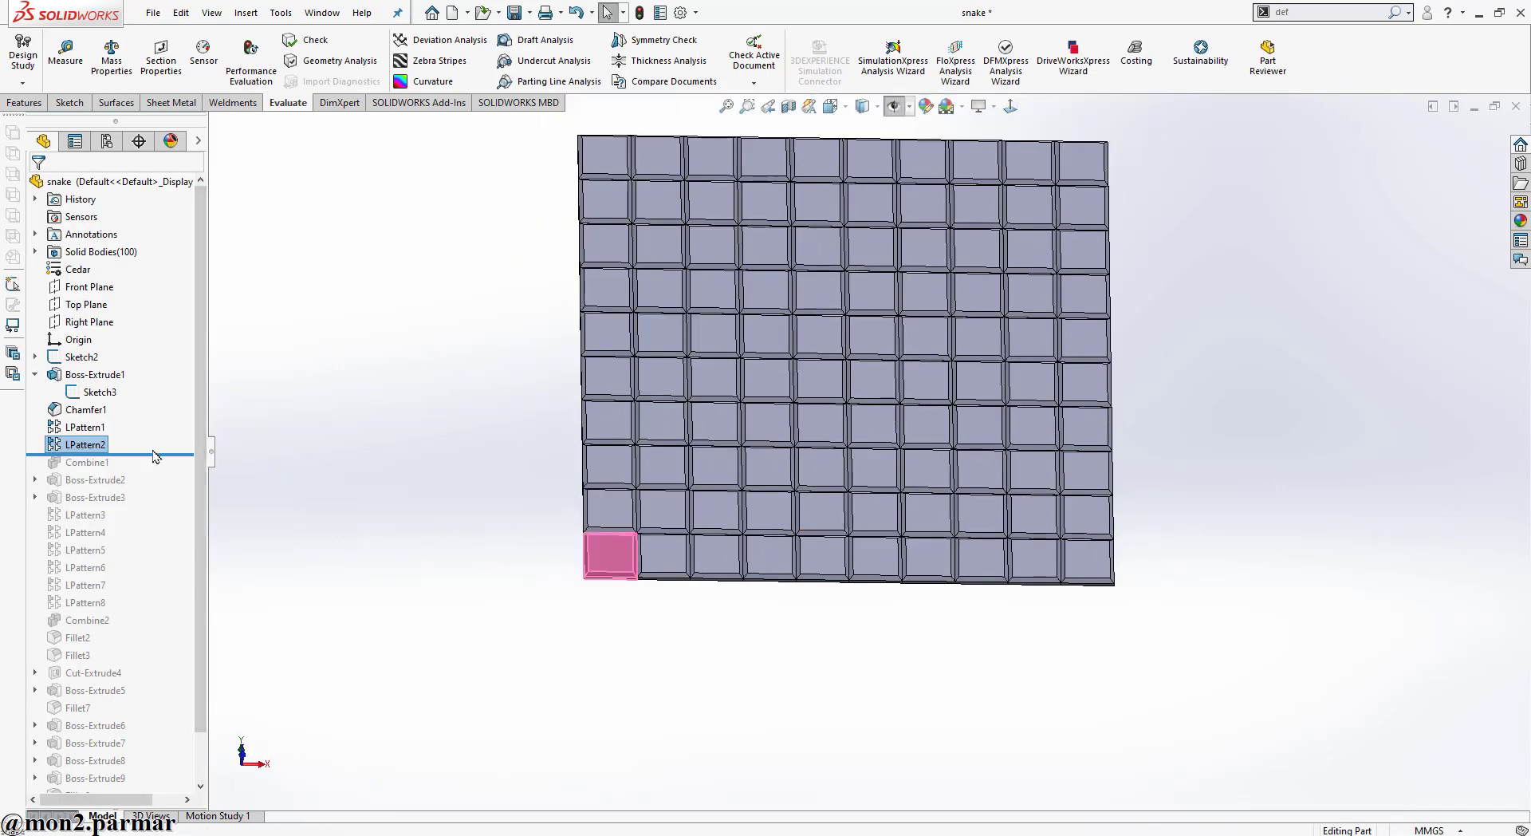
Roll forward and confirm Combine1 adding all 100 tile bodies into one plate
drag(158, 454, 155, 471)
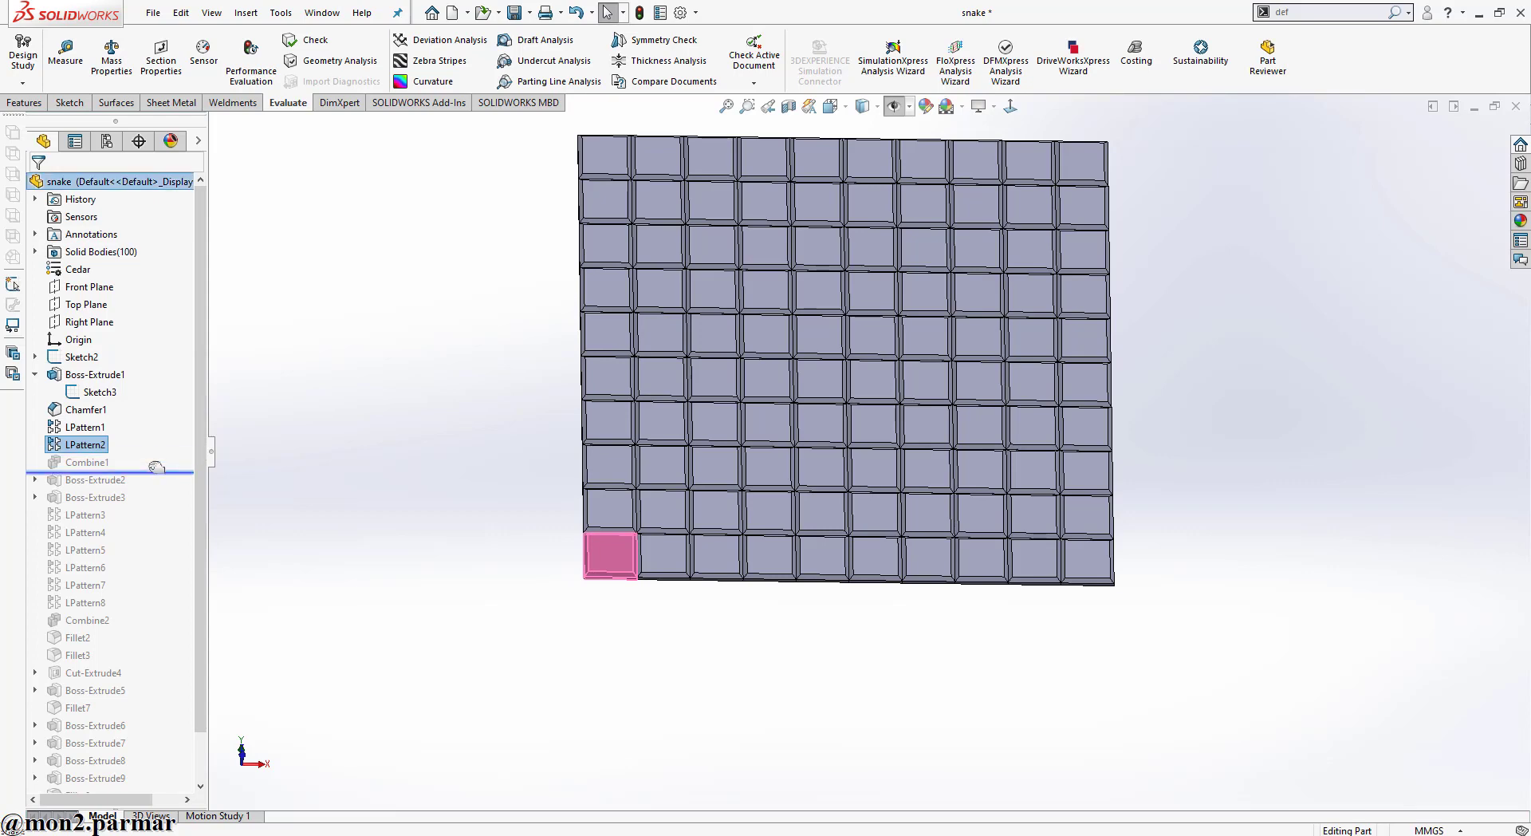
click(94, 445)
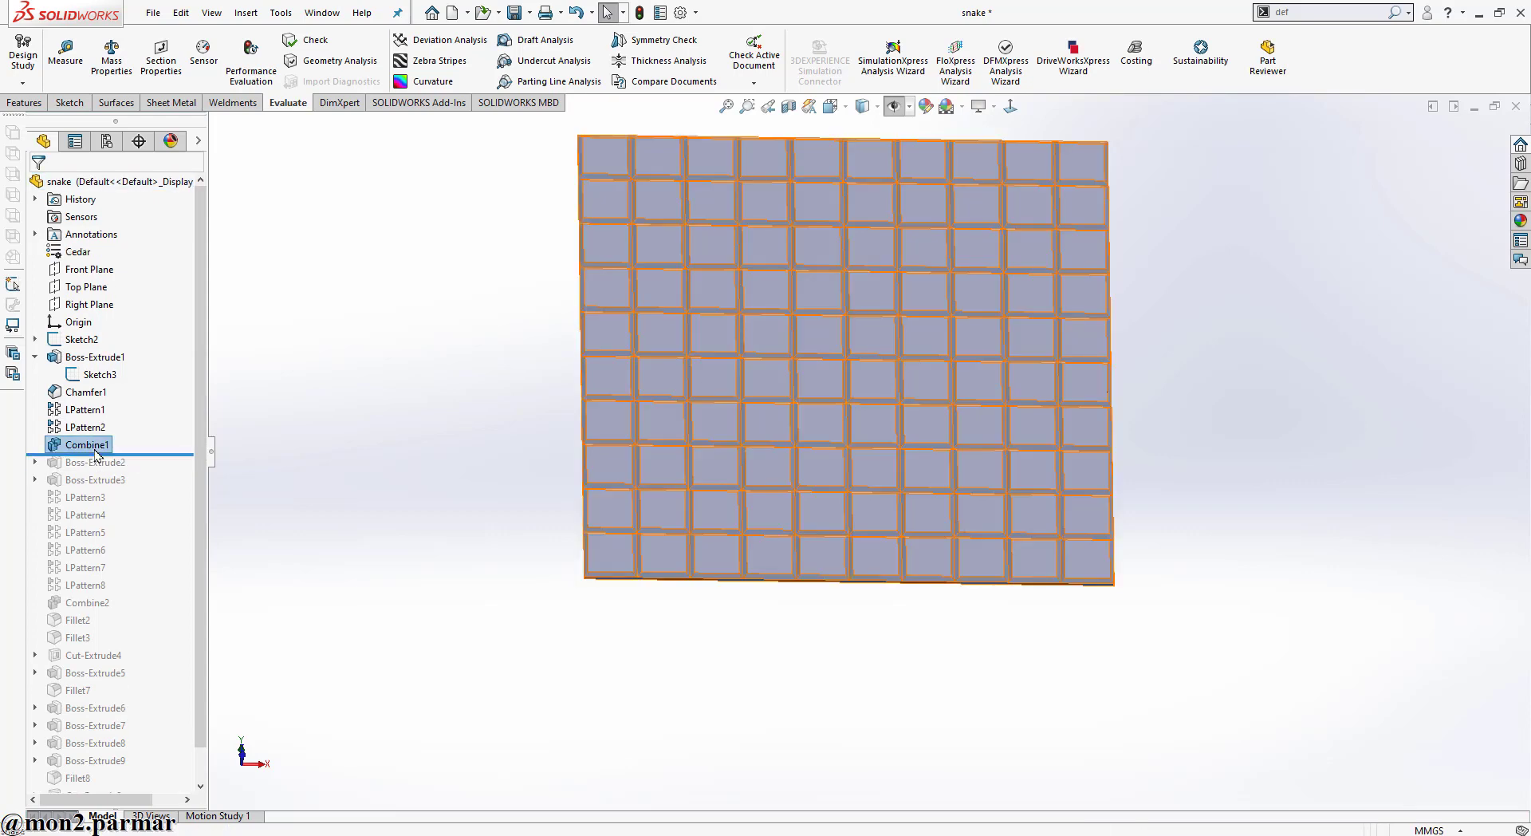
click(108, 404)
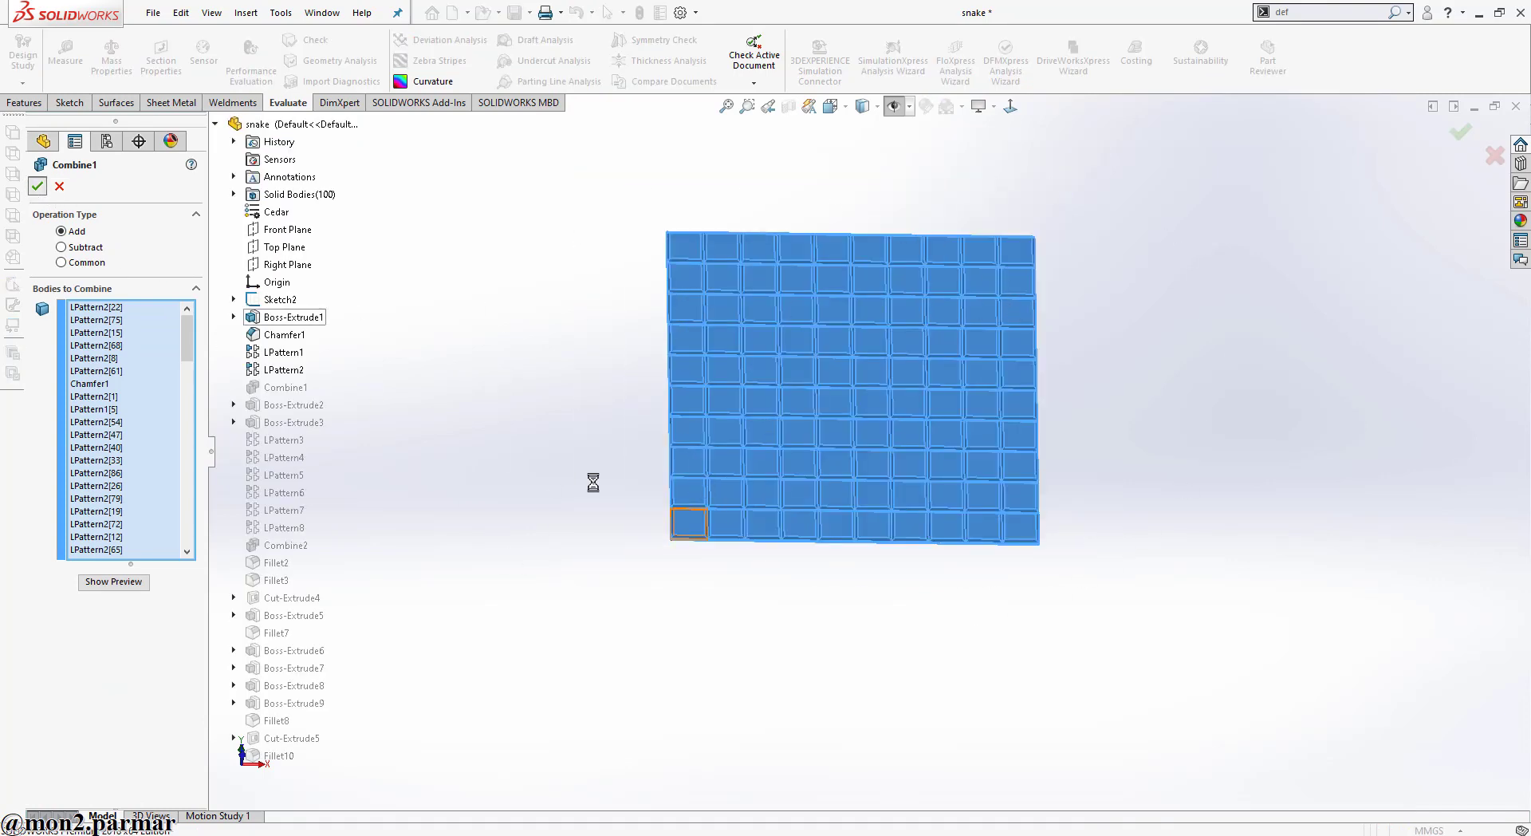
scroll(895, 408, down, 3)
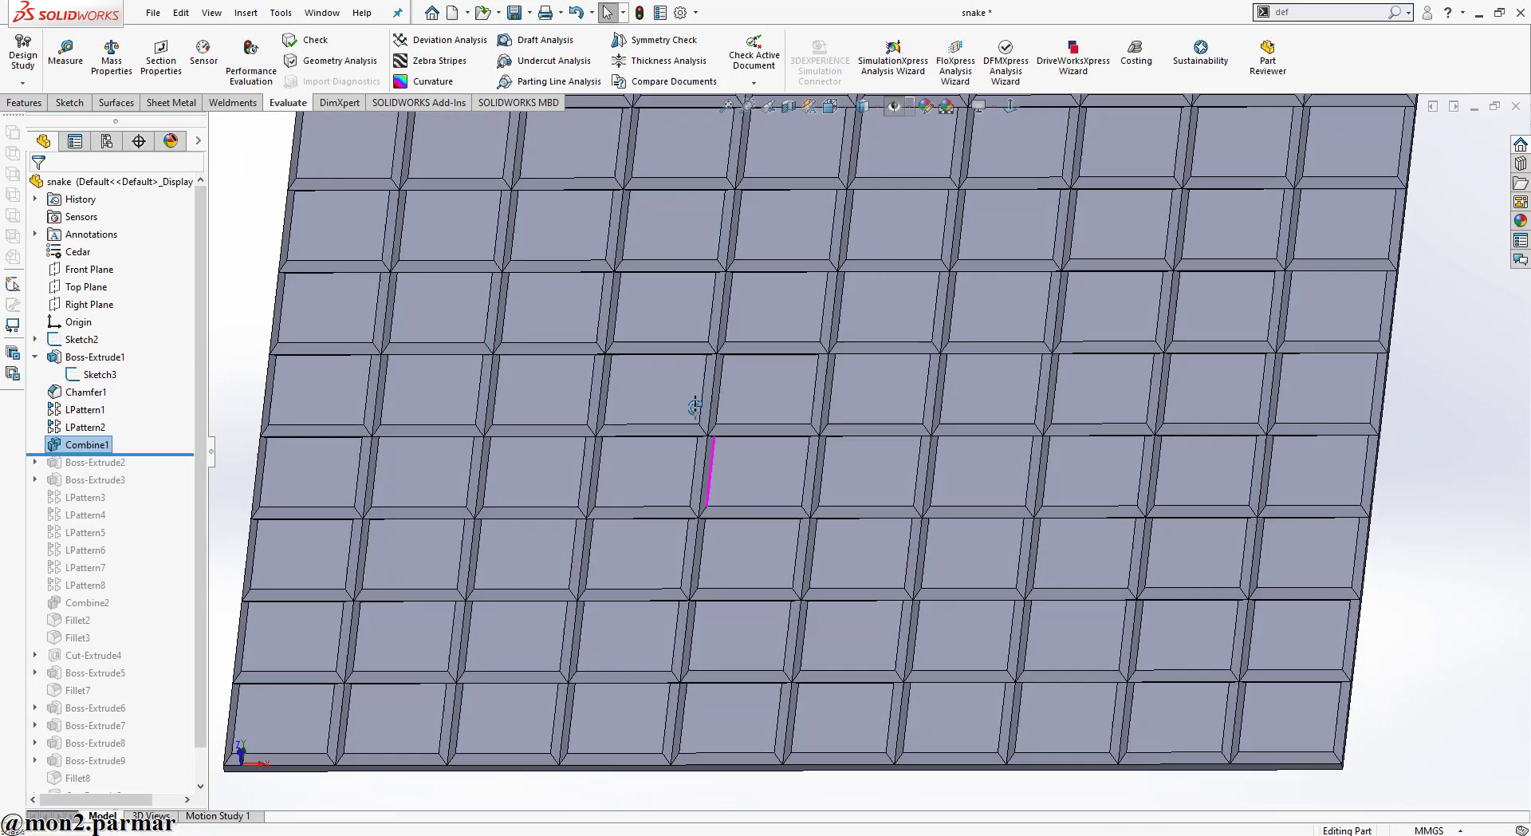
middle_drag(759, 501, 707, 365)
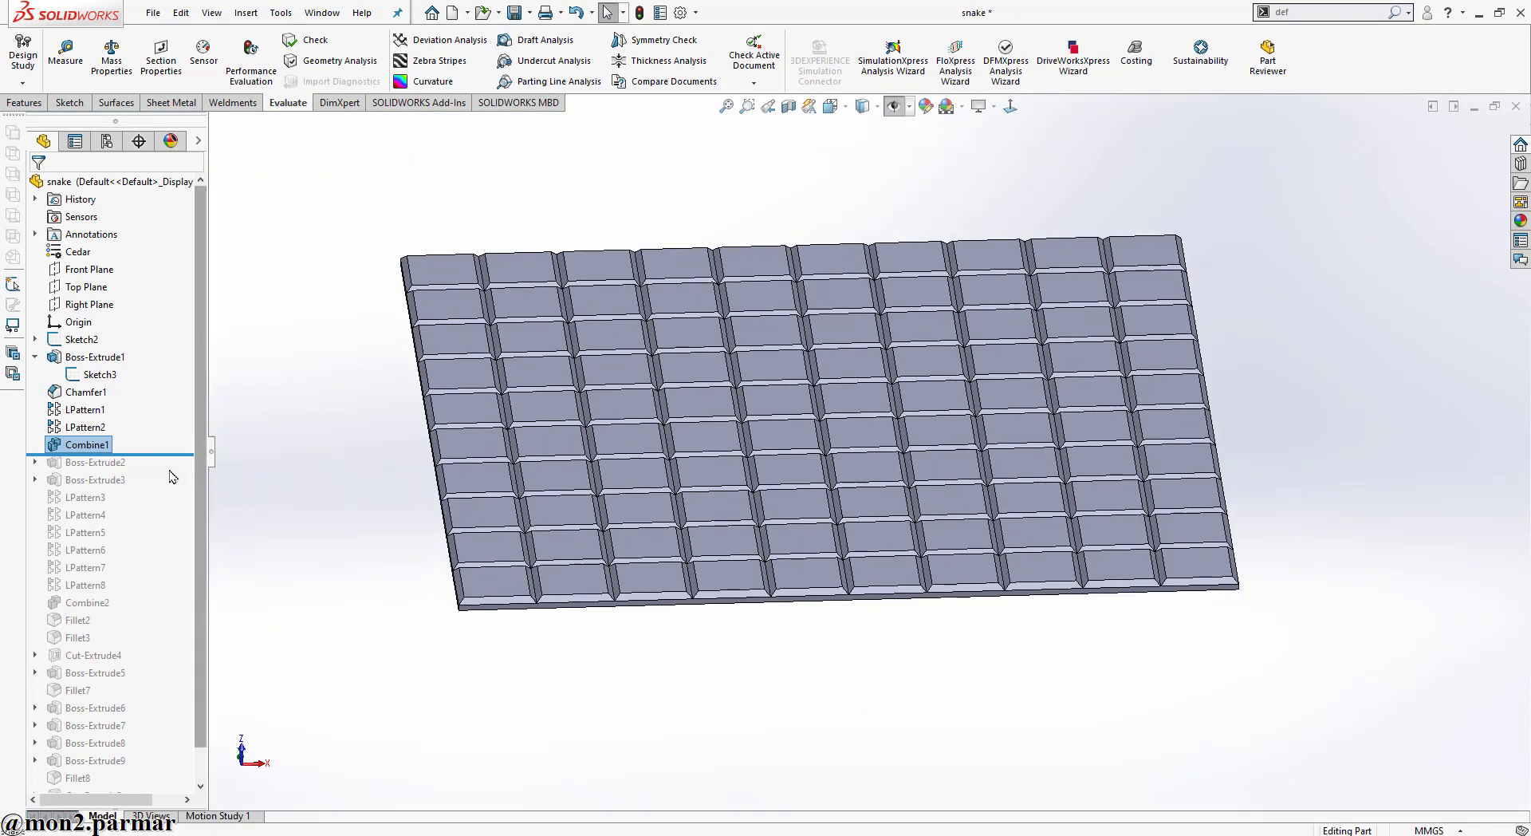
Roll forward past Boss-Extrude2 and edit the ladder-rail Sketch4 in a Normal To view
drag(170, 456, 170, 466)
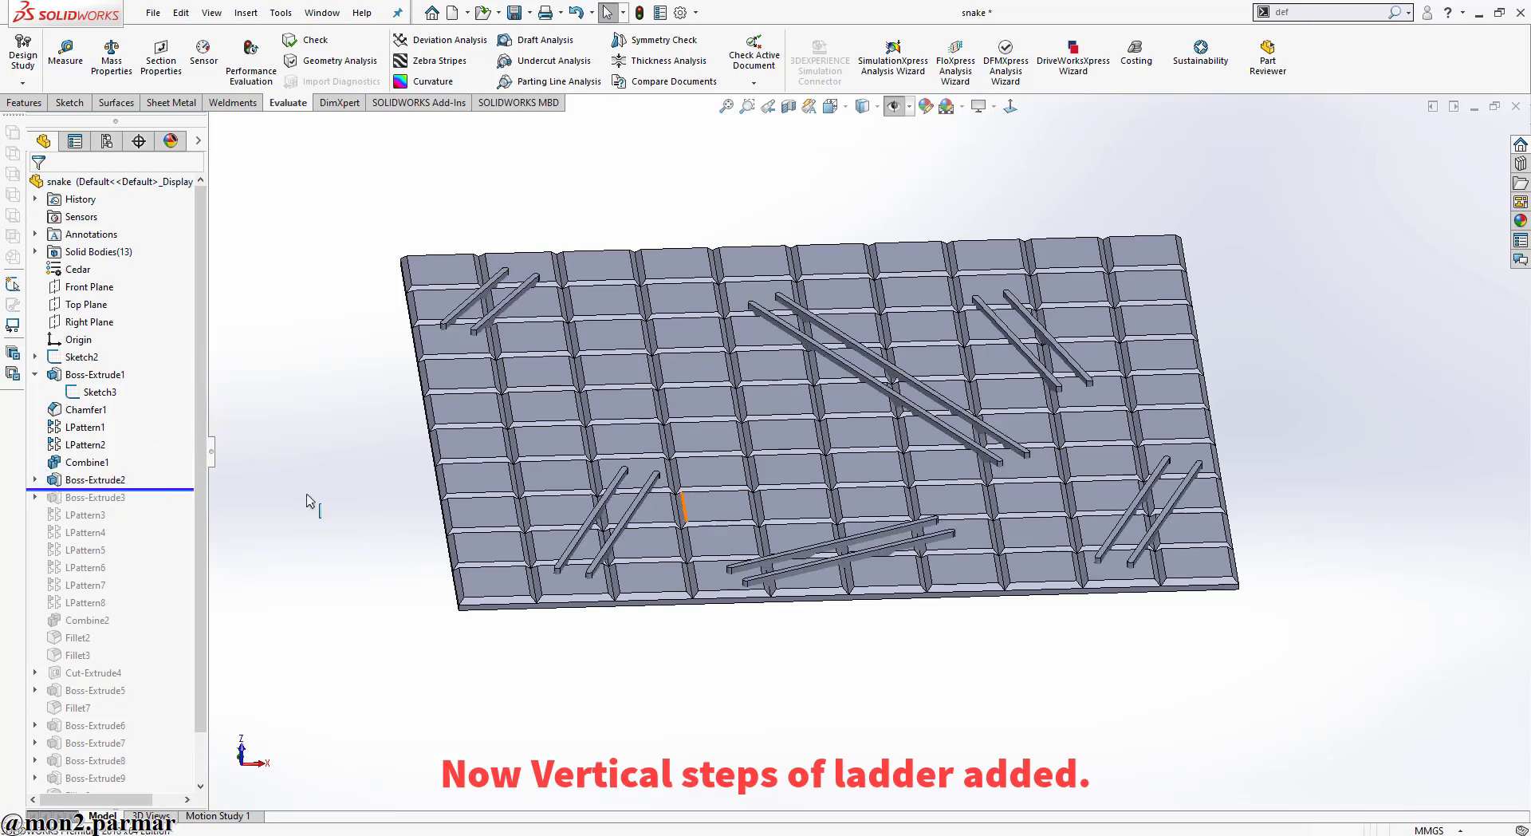
click(100, 478)
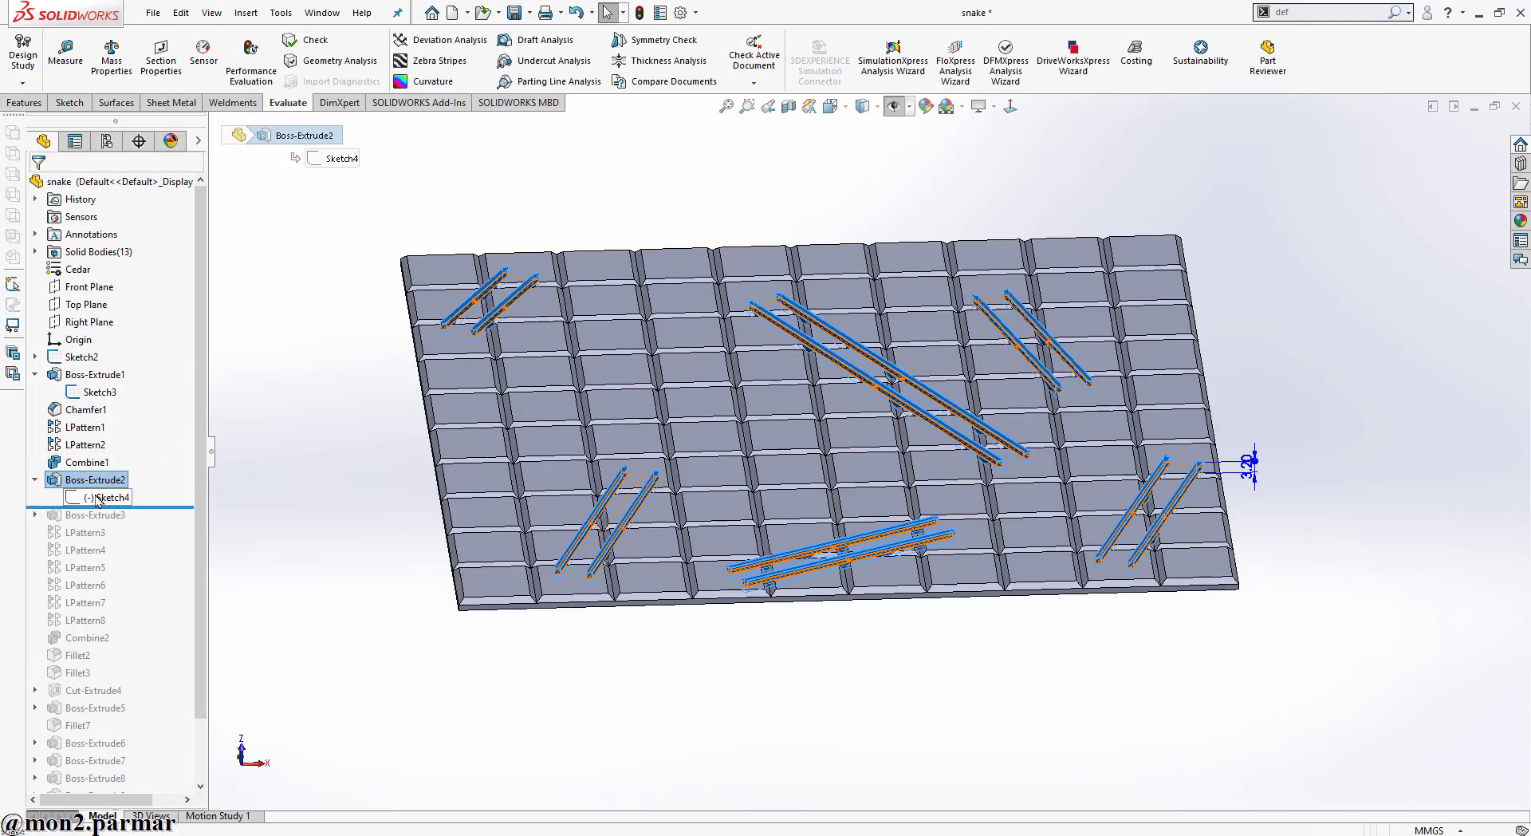
click(110, 448)
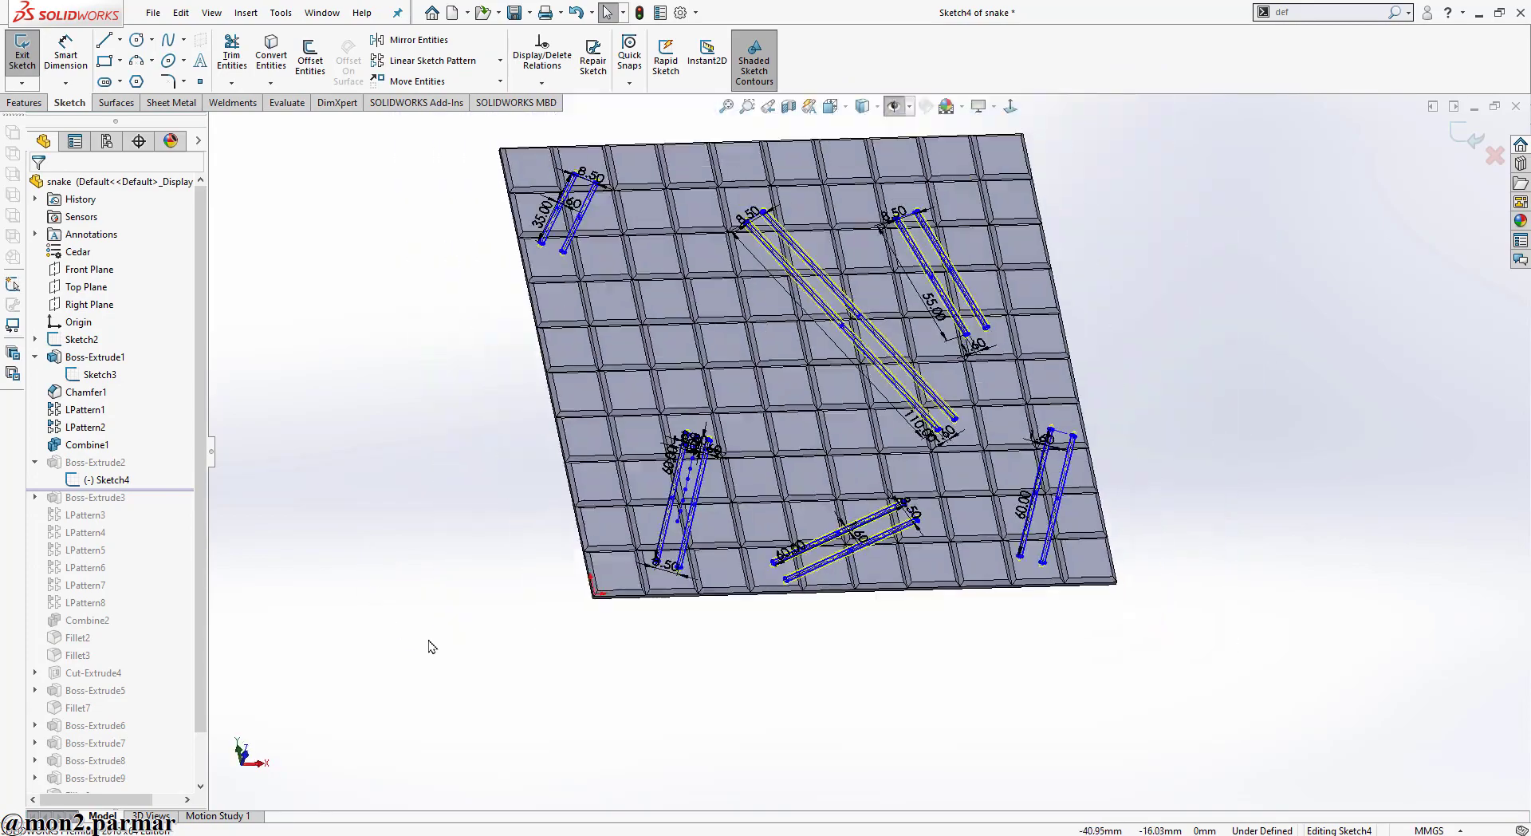
key(space)
click(683, 549)
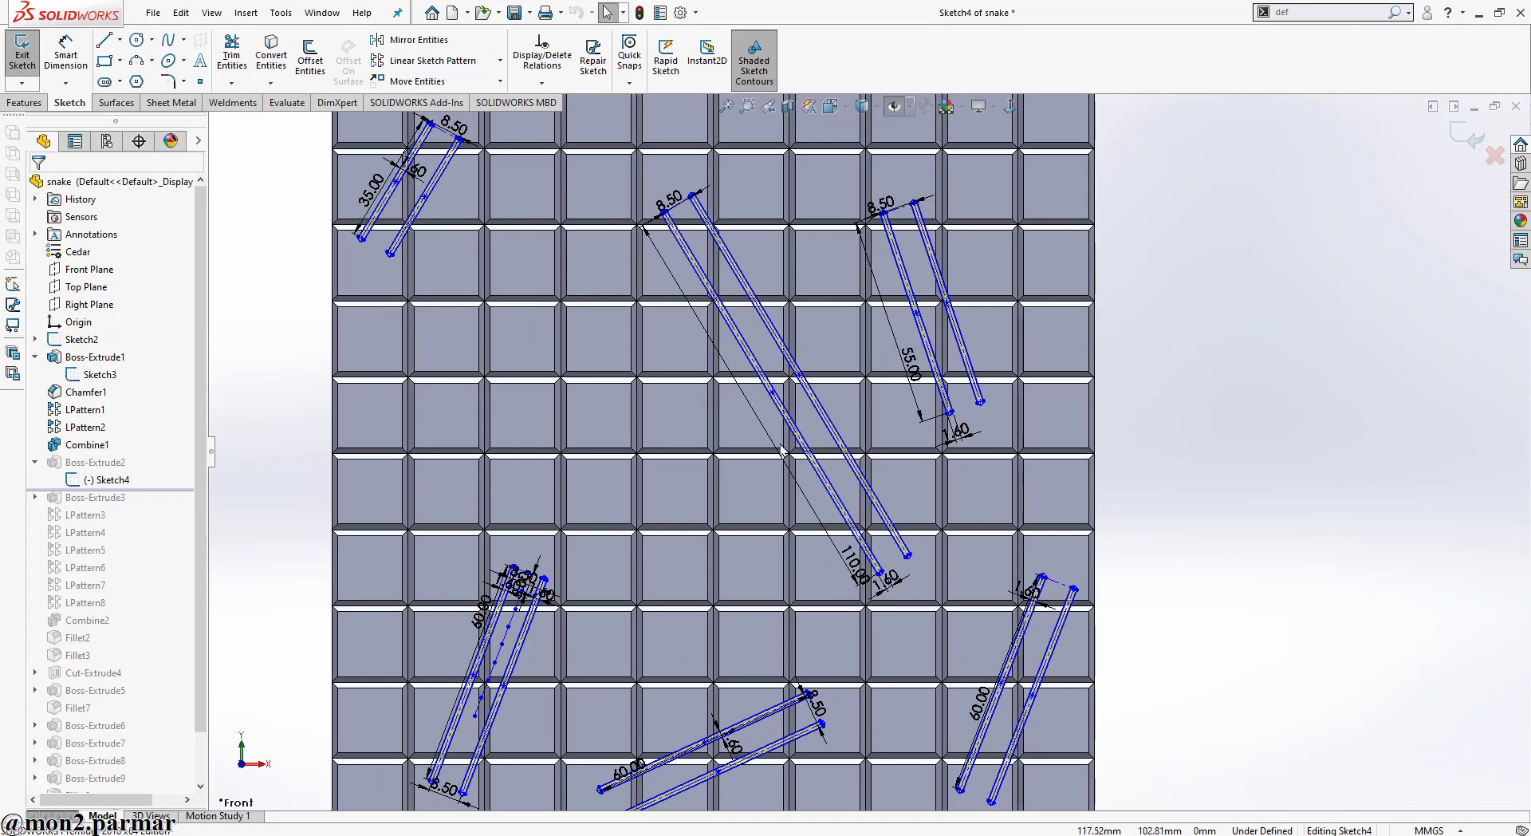
scroll(658, 648, down, 2)
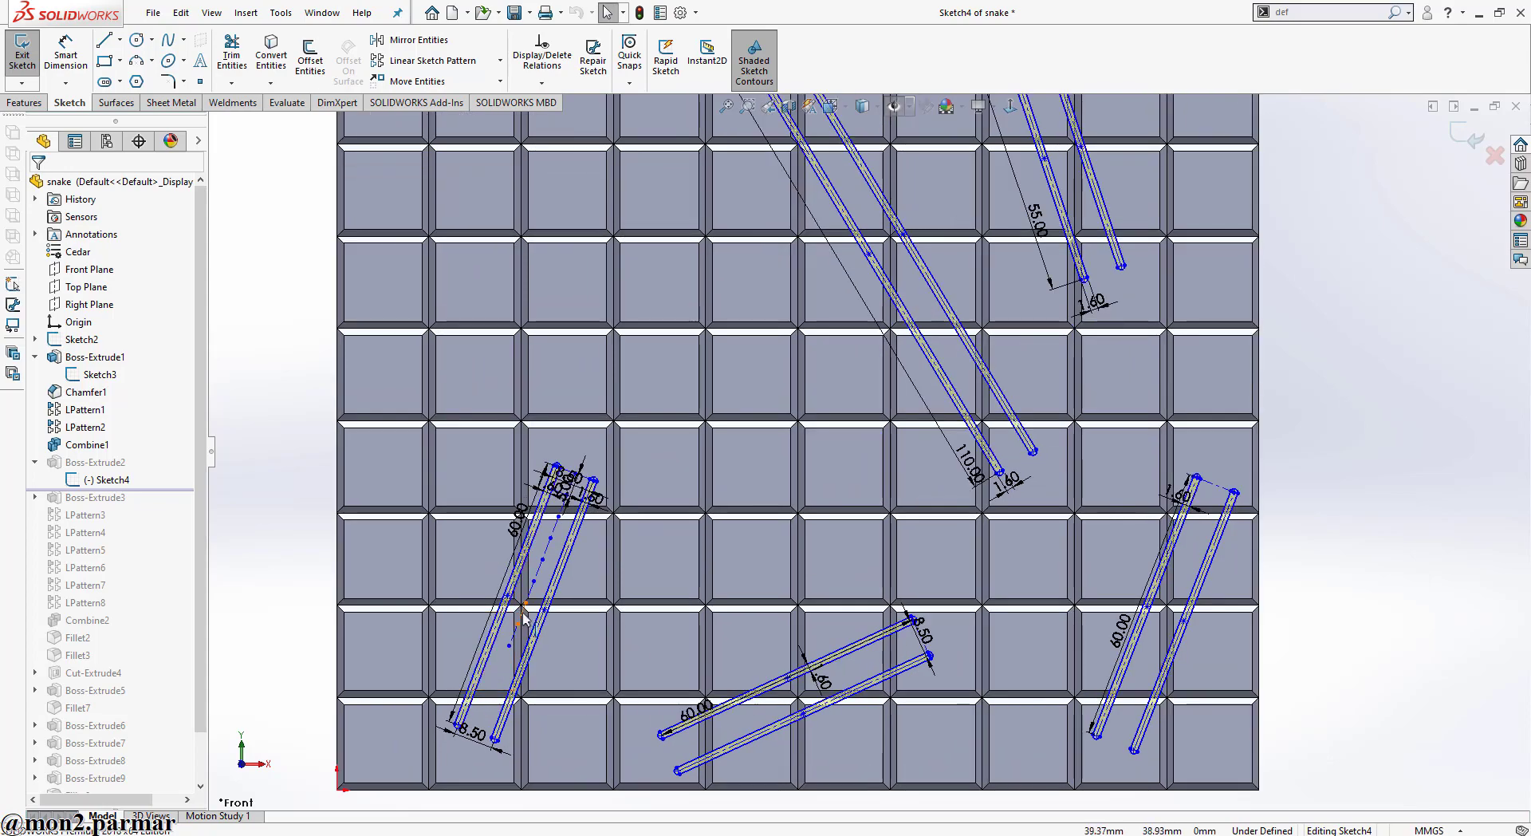
scroll(525, 616, down, 2)
scroll(684, 457, down, 2)
scroll(853, 298, up, 1)
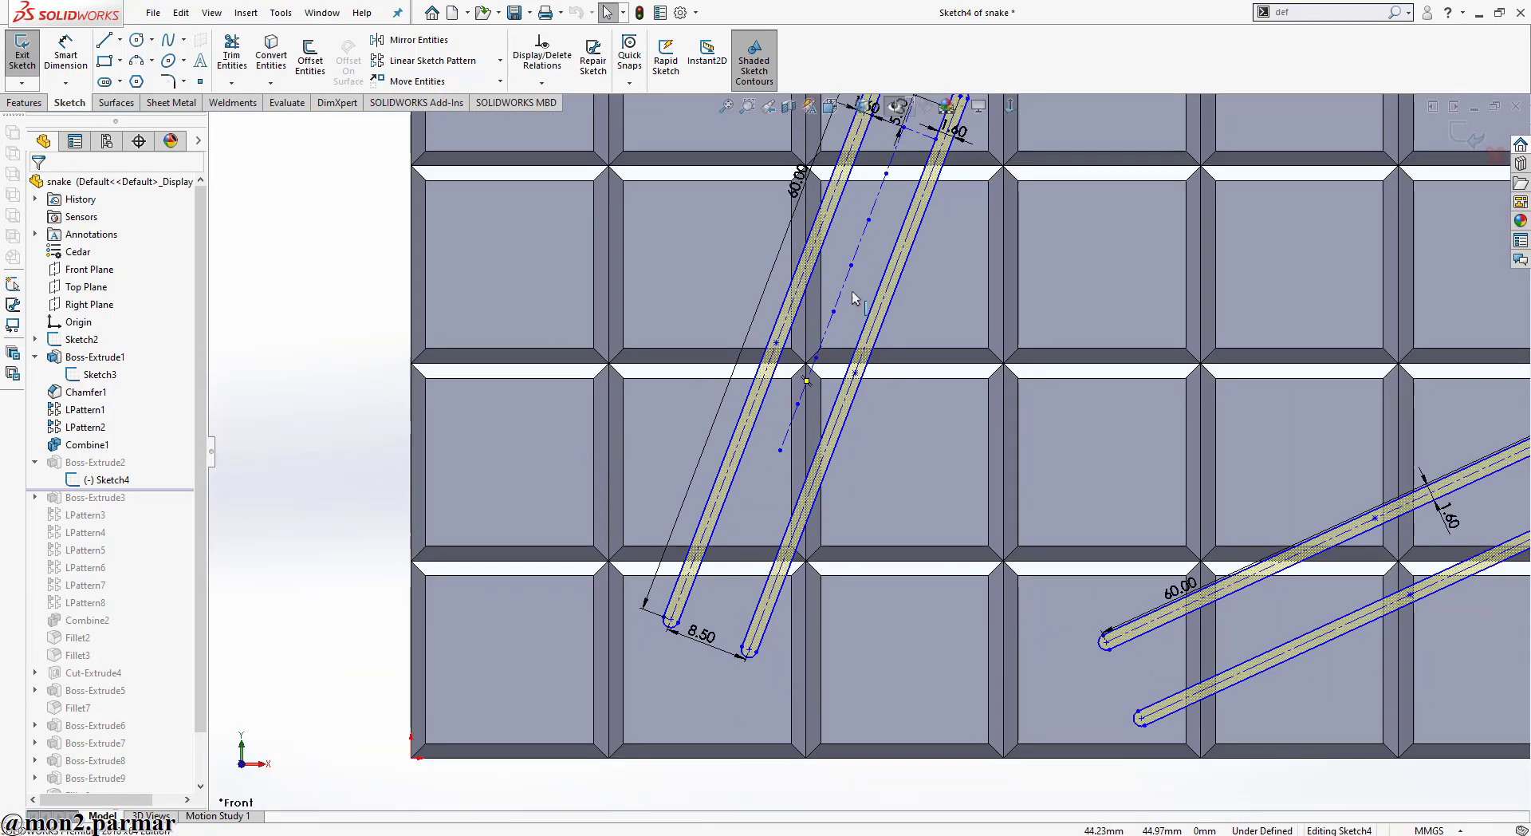
scroll(854, 297, up, 1)
scroll(899, 185, down, 2)
scroll(839, 471, down, 2)
scroll(880, 359, down, 1)
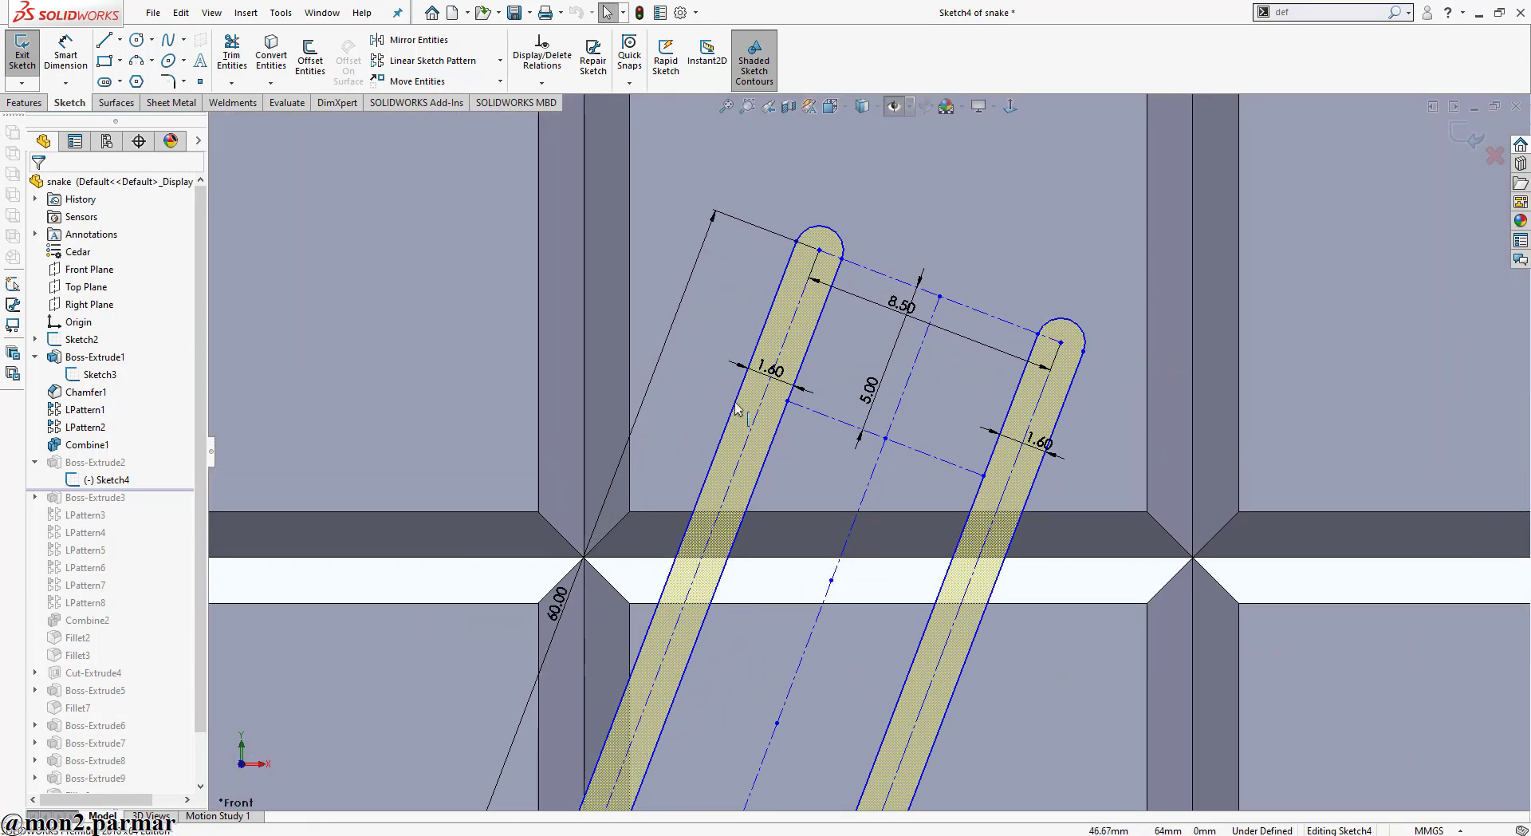
Check the 1.60 mm rail width, then change the tile plate's display from its shortcut menu
click(700, 341)
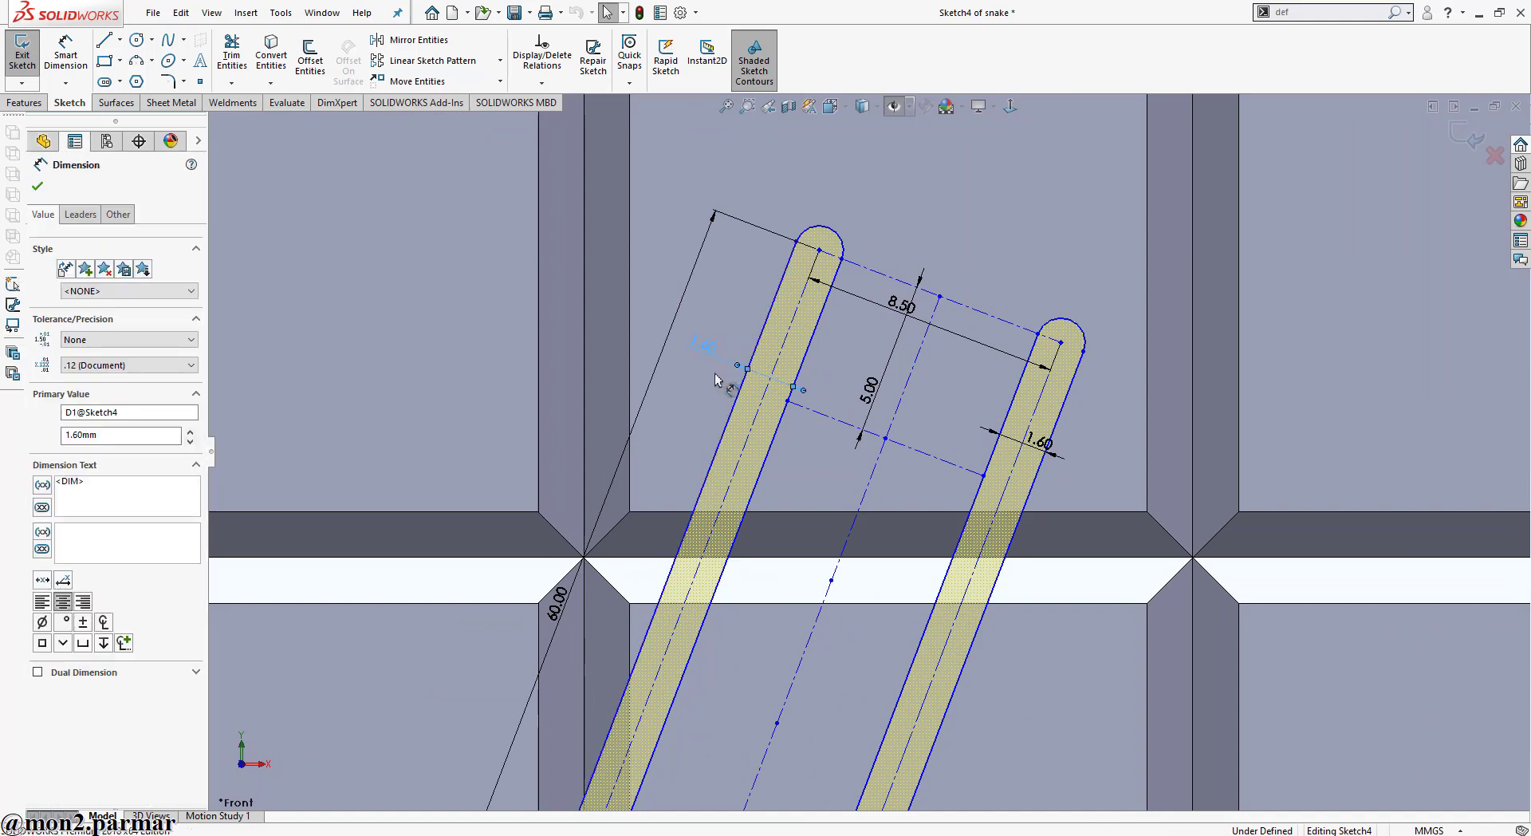
scroll(735, 369, down, 1)
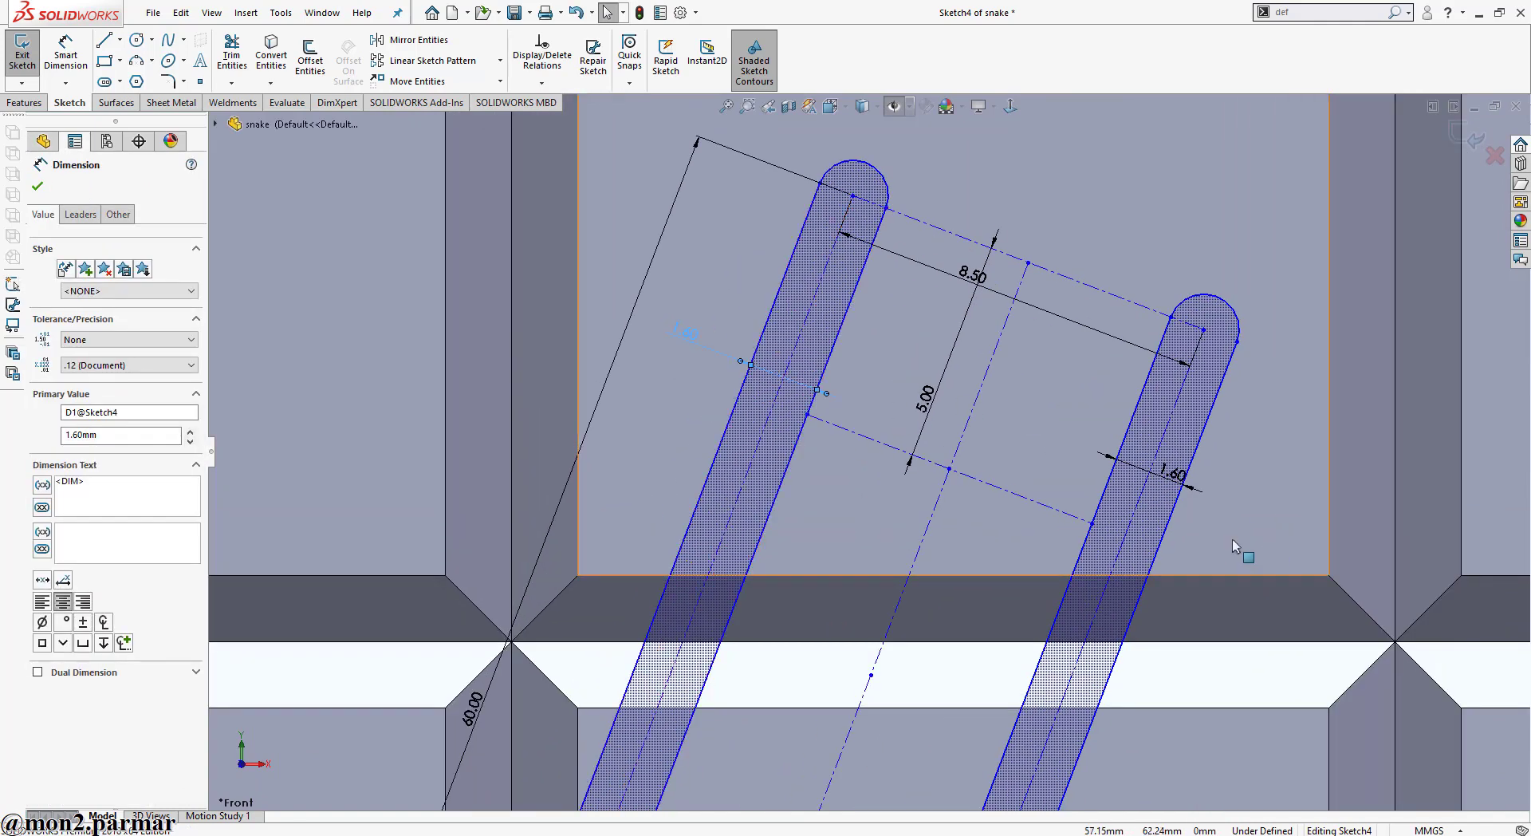
scroll(626, 527, up, 2)
scroll(627, 528, up, 3)
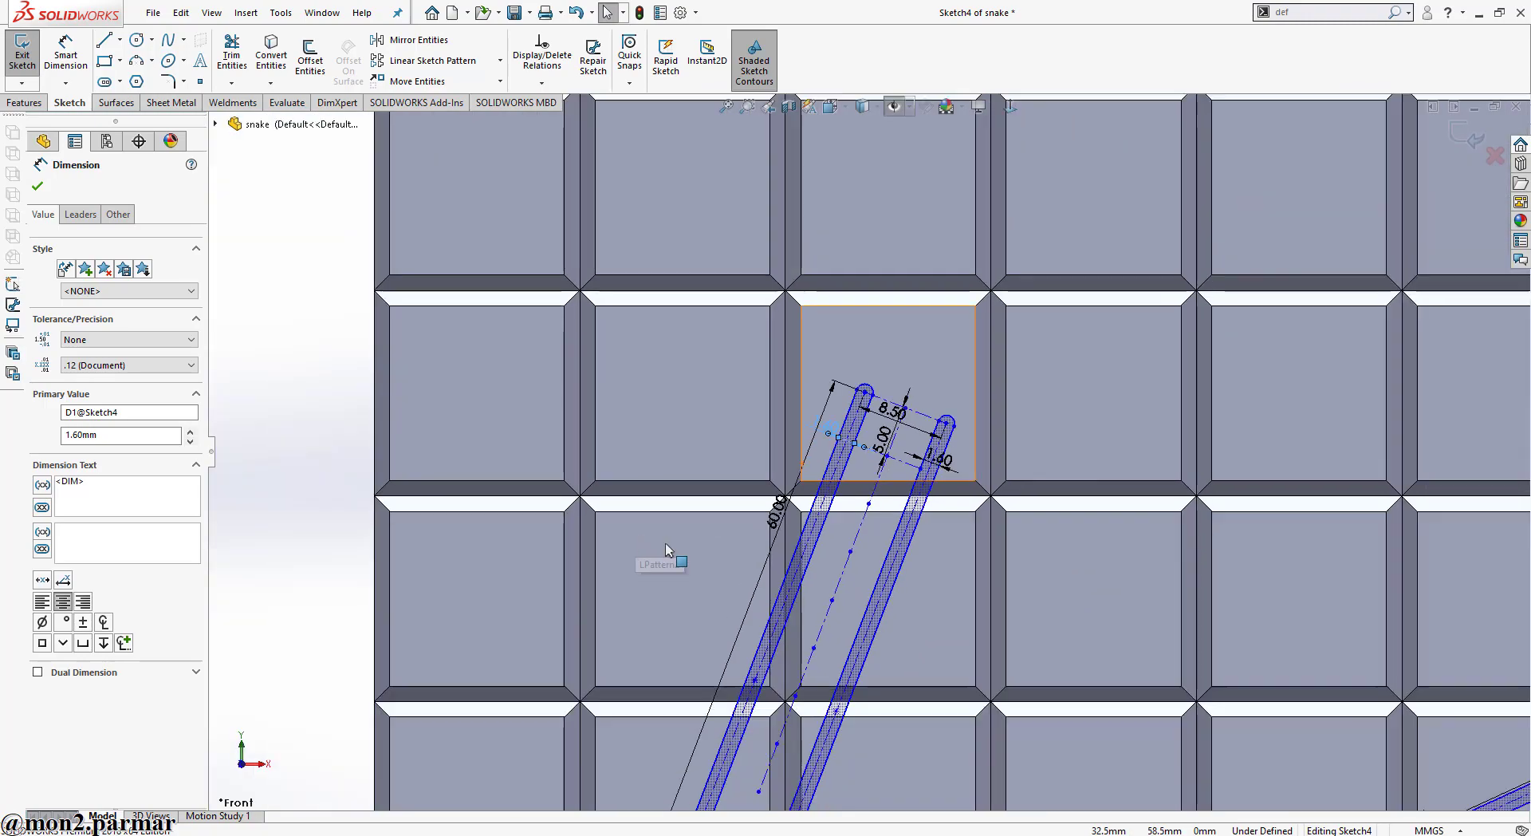
scroll(662, 550, up, 3)
scroll(829, 562, up, 3)
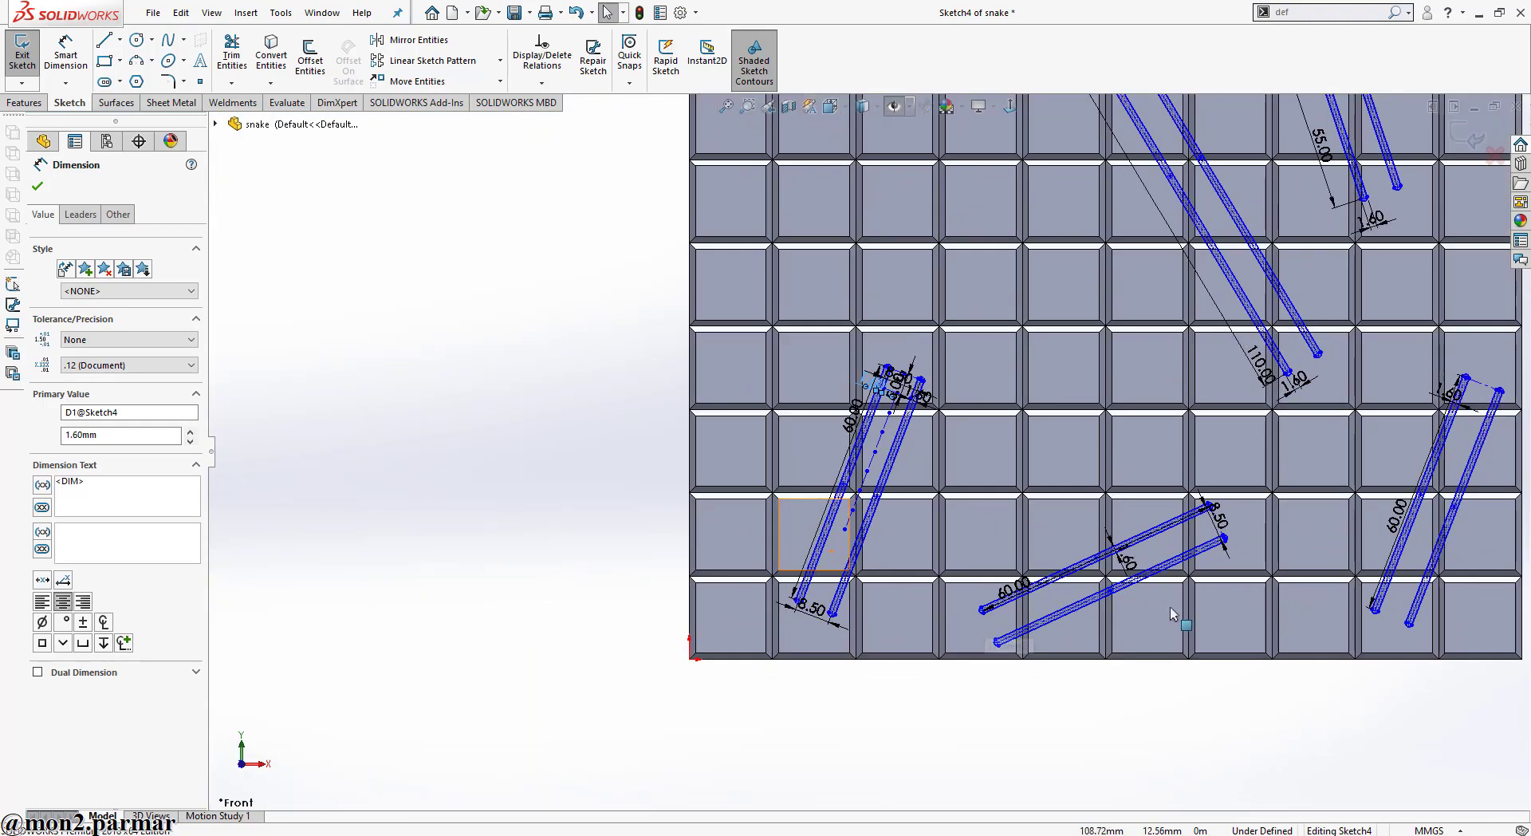
scroll(989, 634, up, 2)
scroll(1084, 514, up, 2)
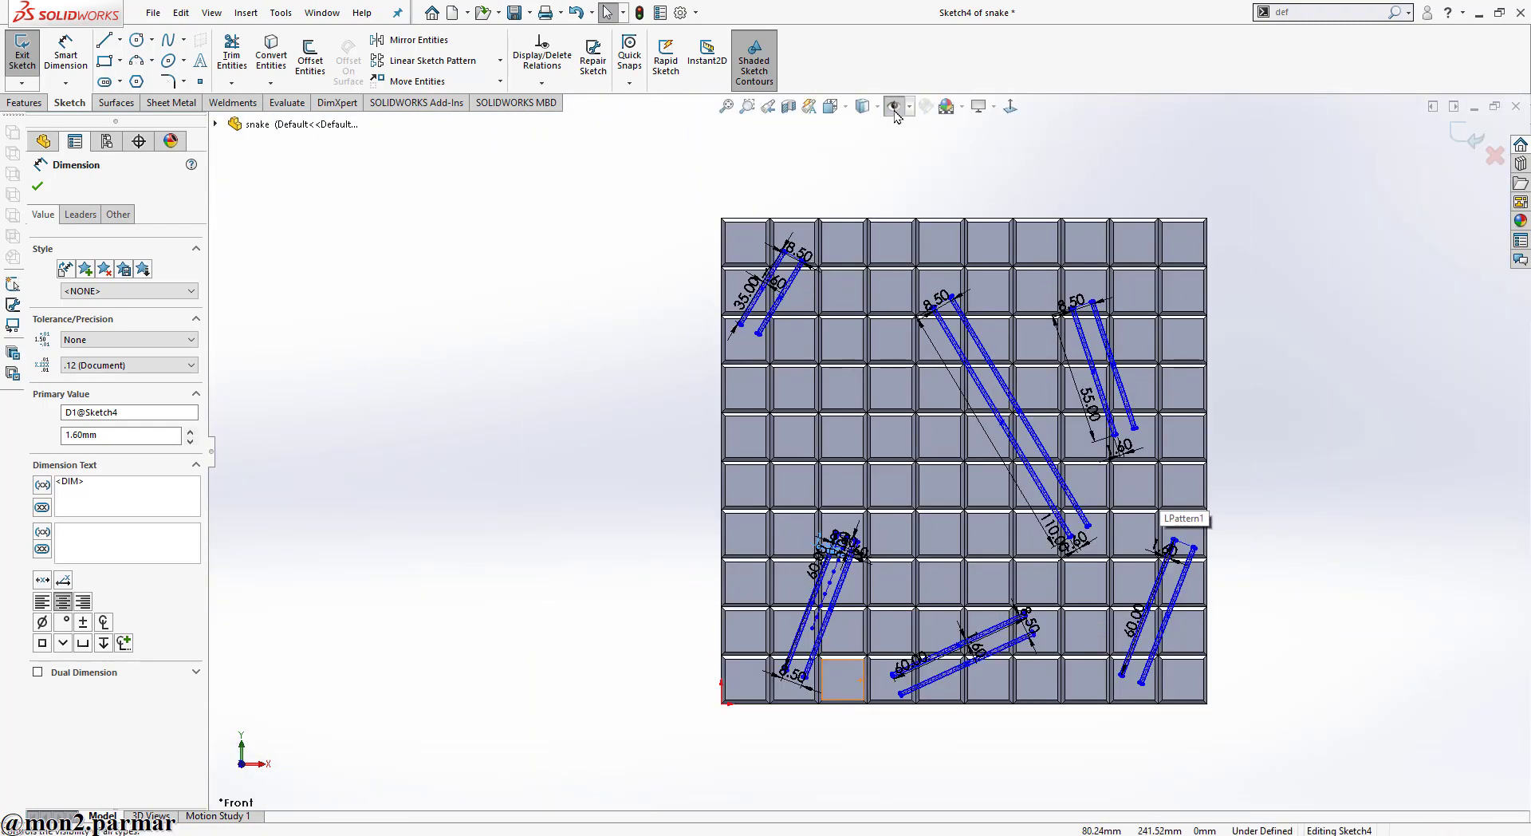
click(895, 107)
right_click(854, 243)
click(895, 470)
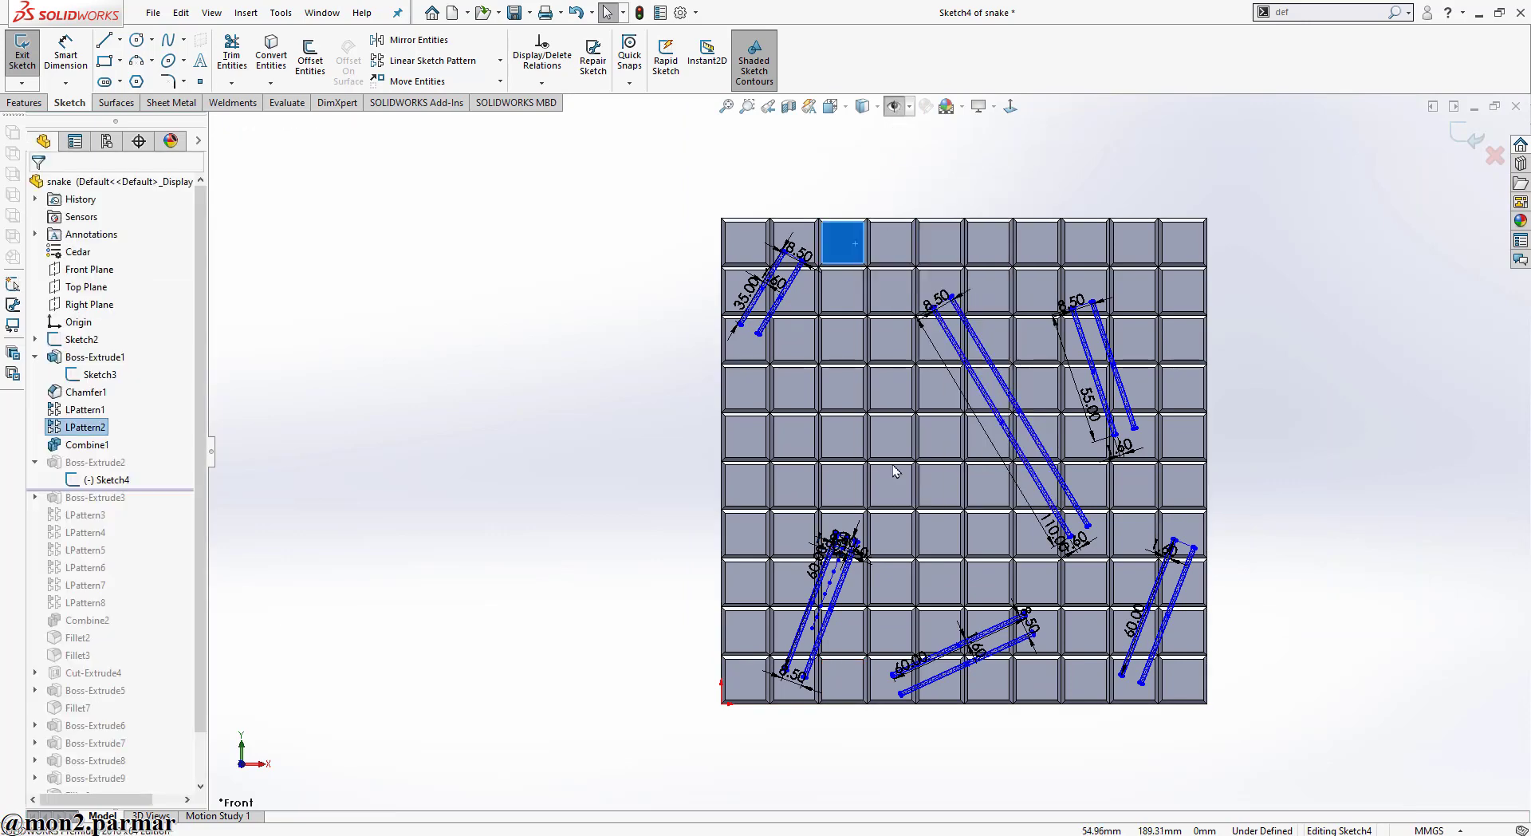
Hide the reference picture, show Combine1's plate again, and exit Sketch4
scroll(948, 682, down, 3)
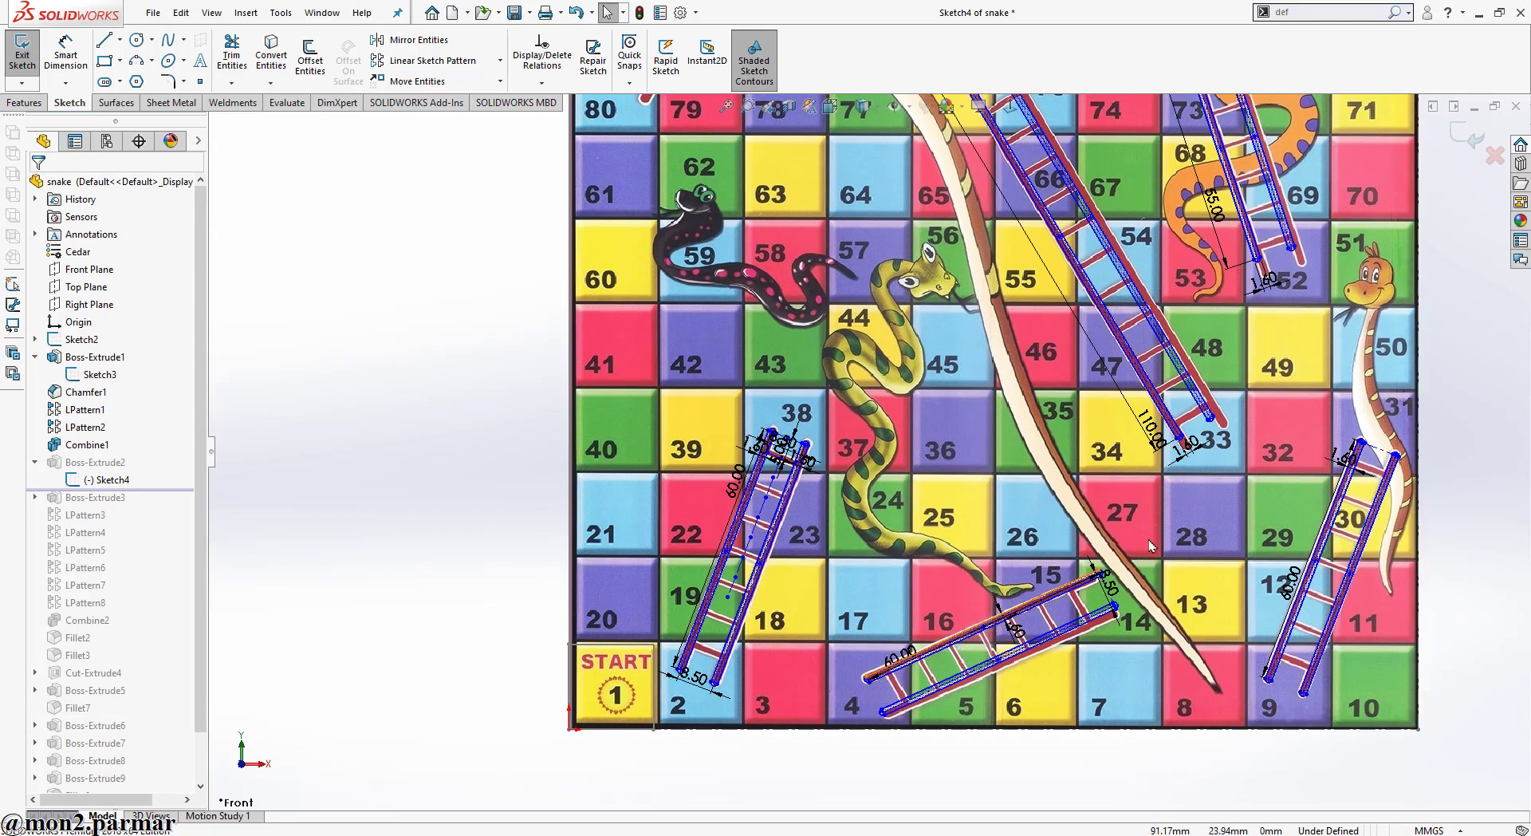
scroll(1185, 642, up, 2)
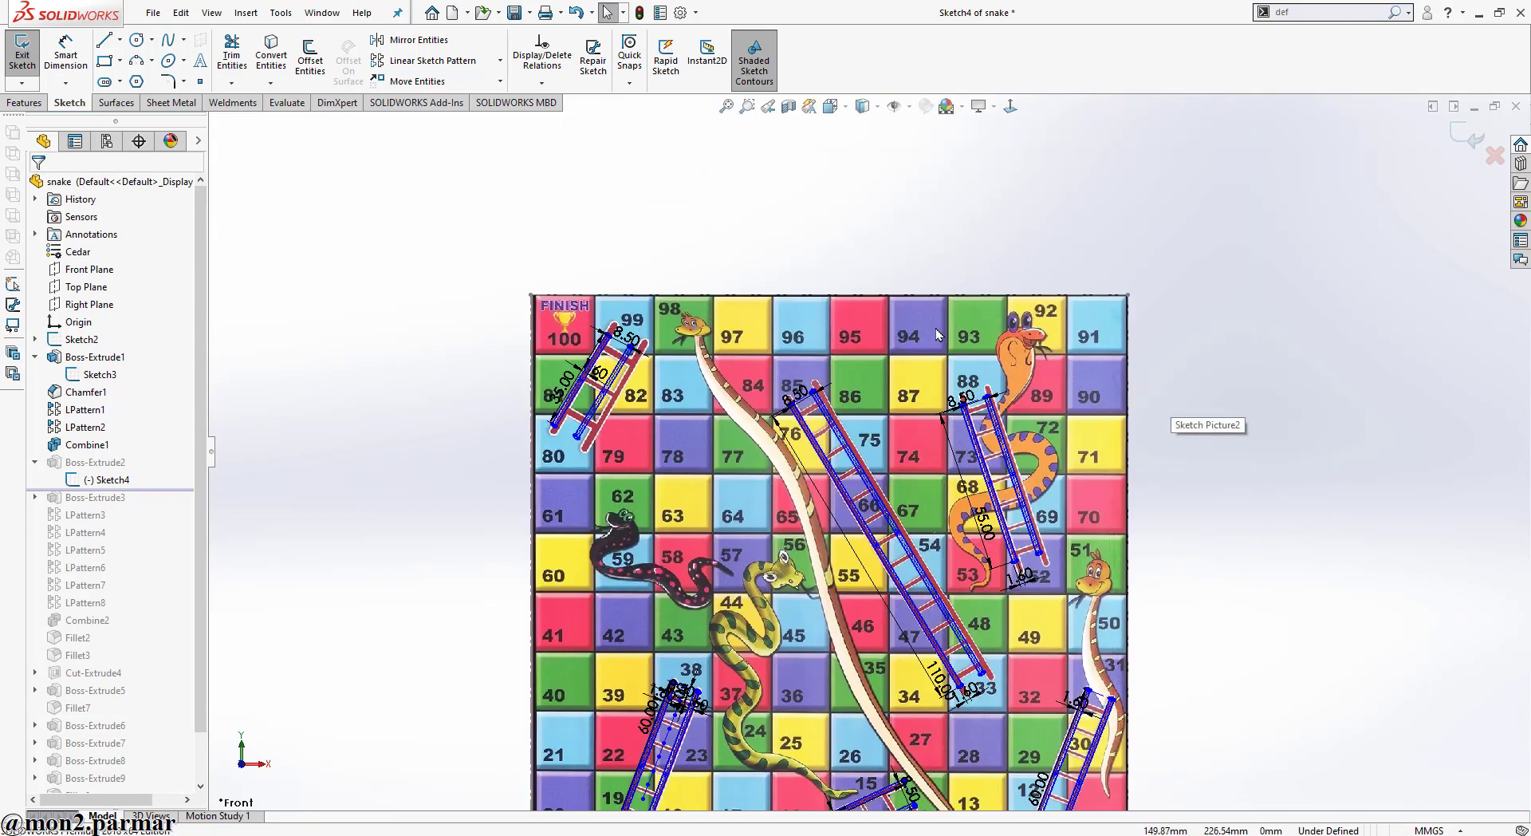
scroll(598, 313, down, 4)
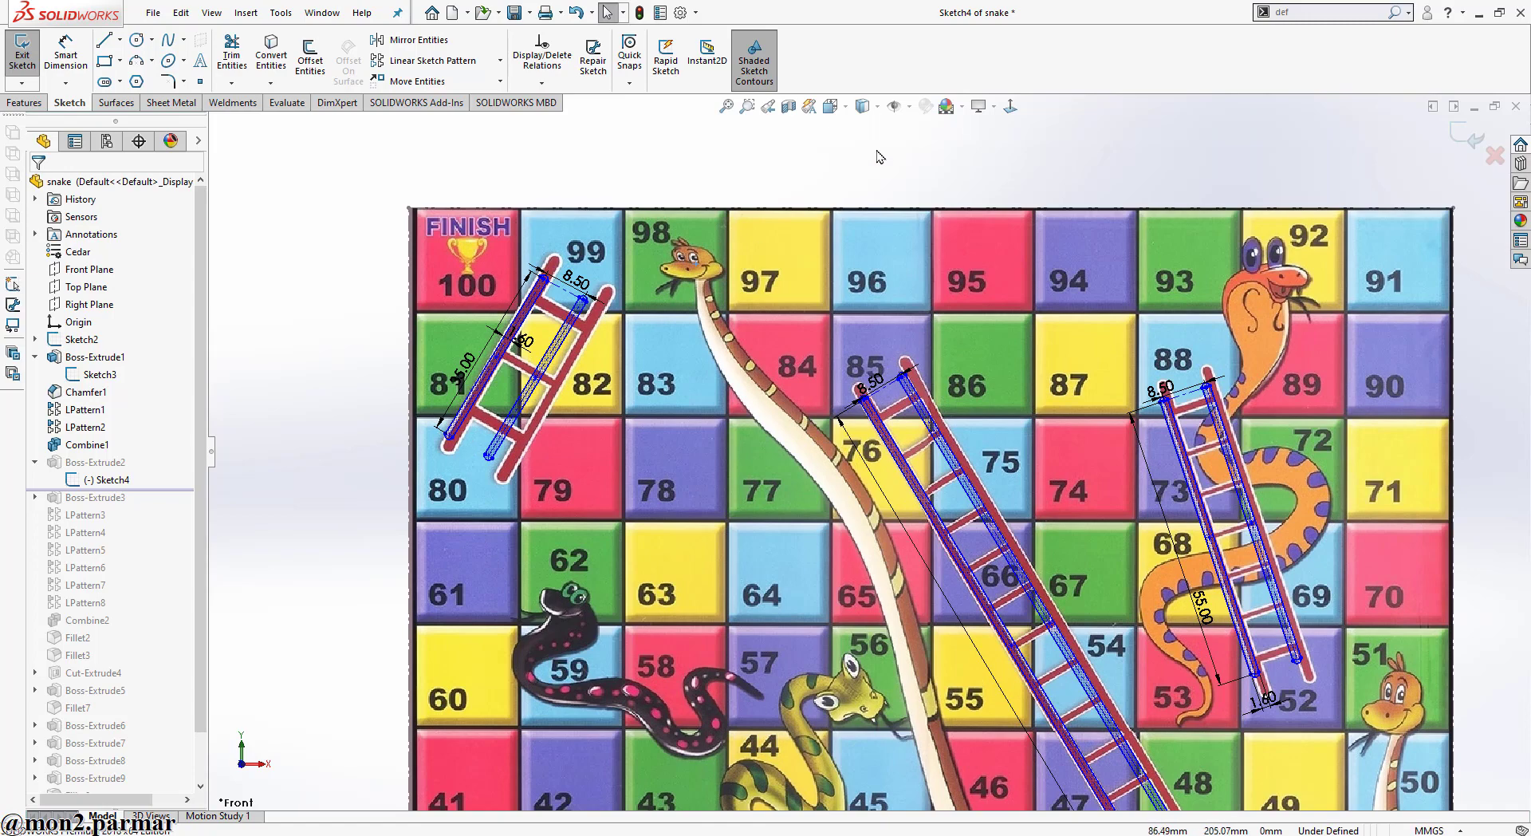
click(895, 107)
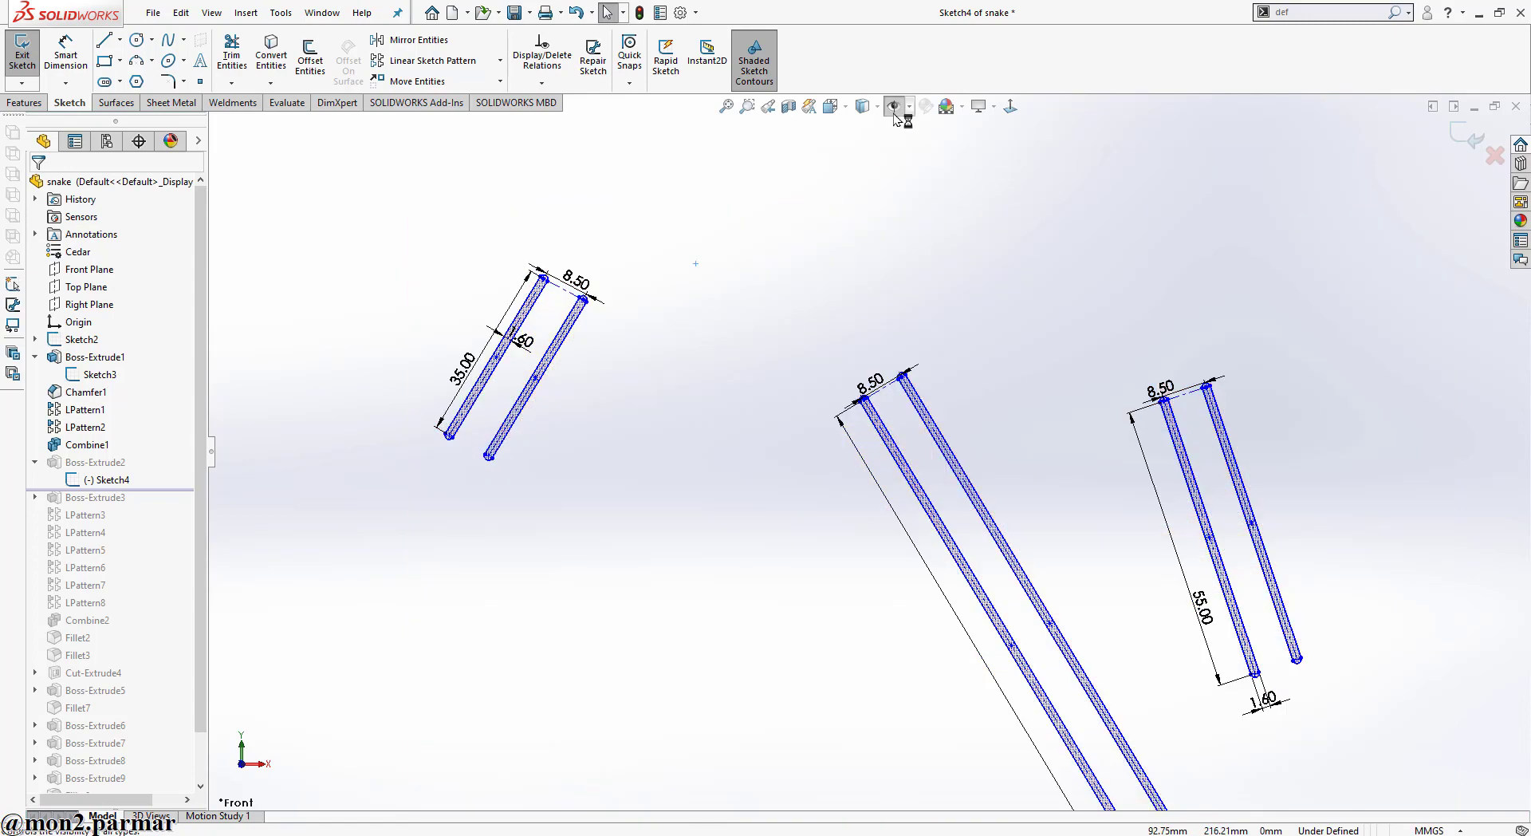
right_click(86, 445)
click(230, 418)
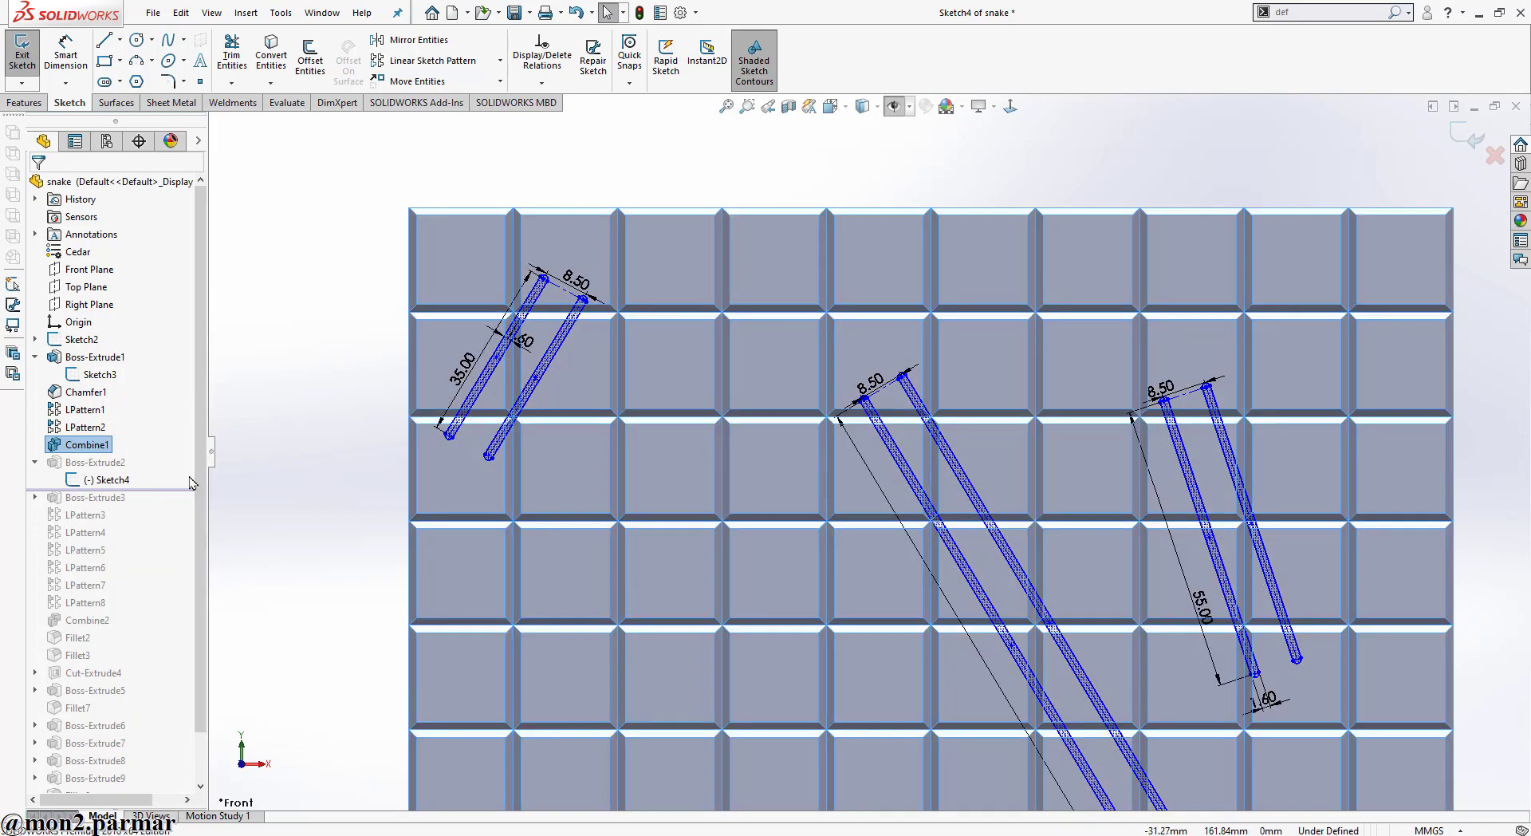
click(1453, 140)
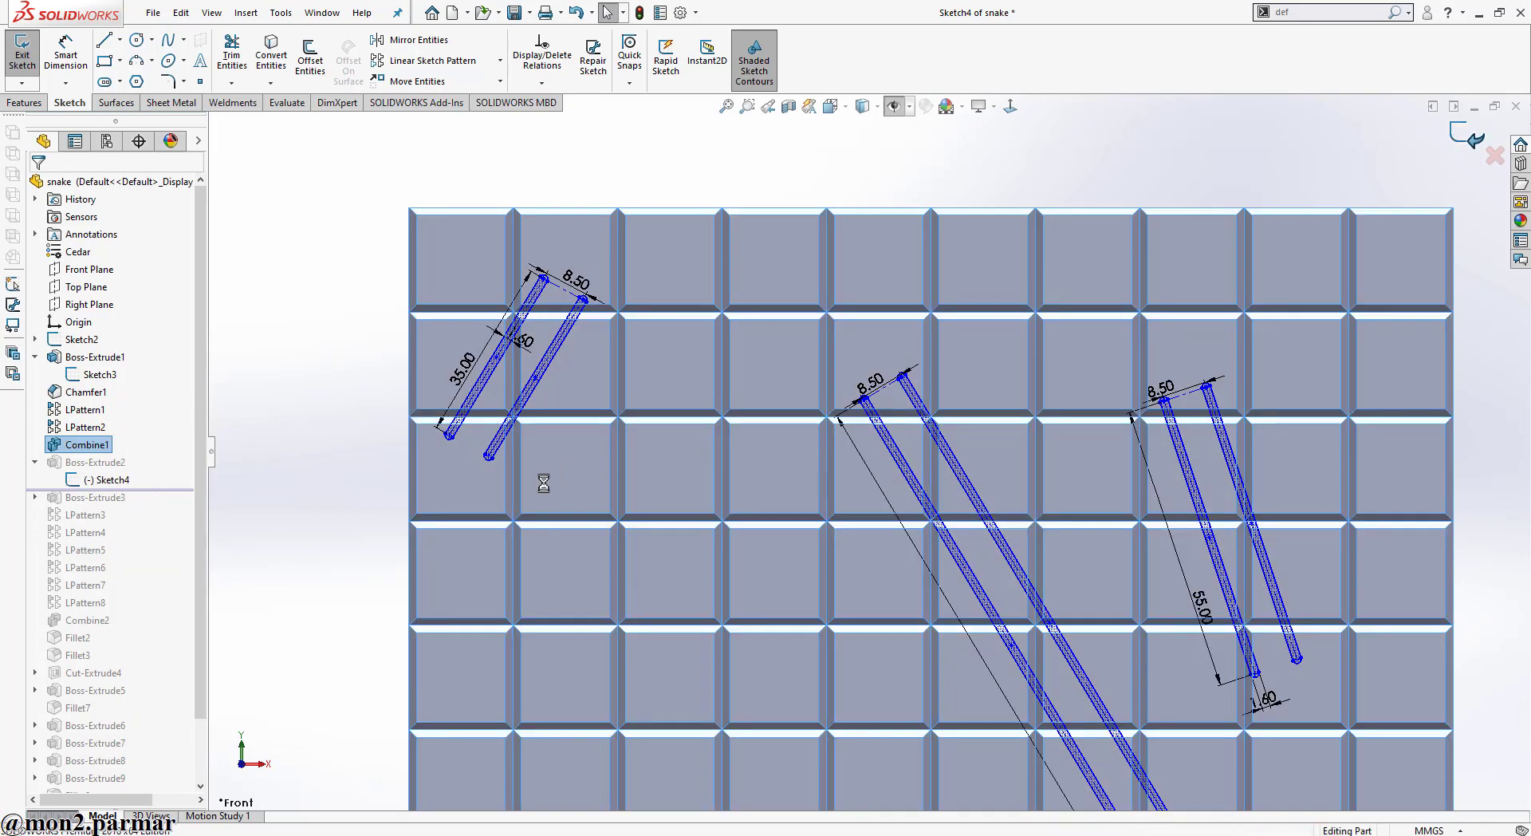
mouse_move(482, 495)
middle_down()
mouse_move(502, 375)
mouse_move(376, 437)
middle_up()
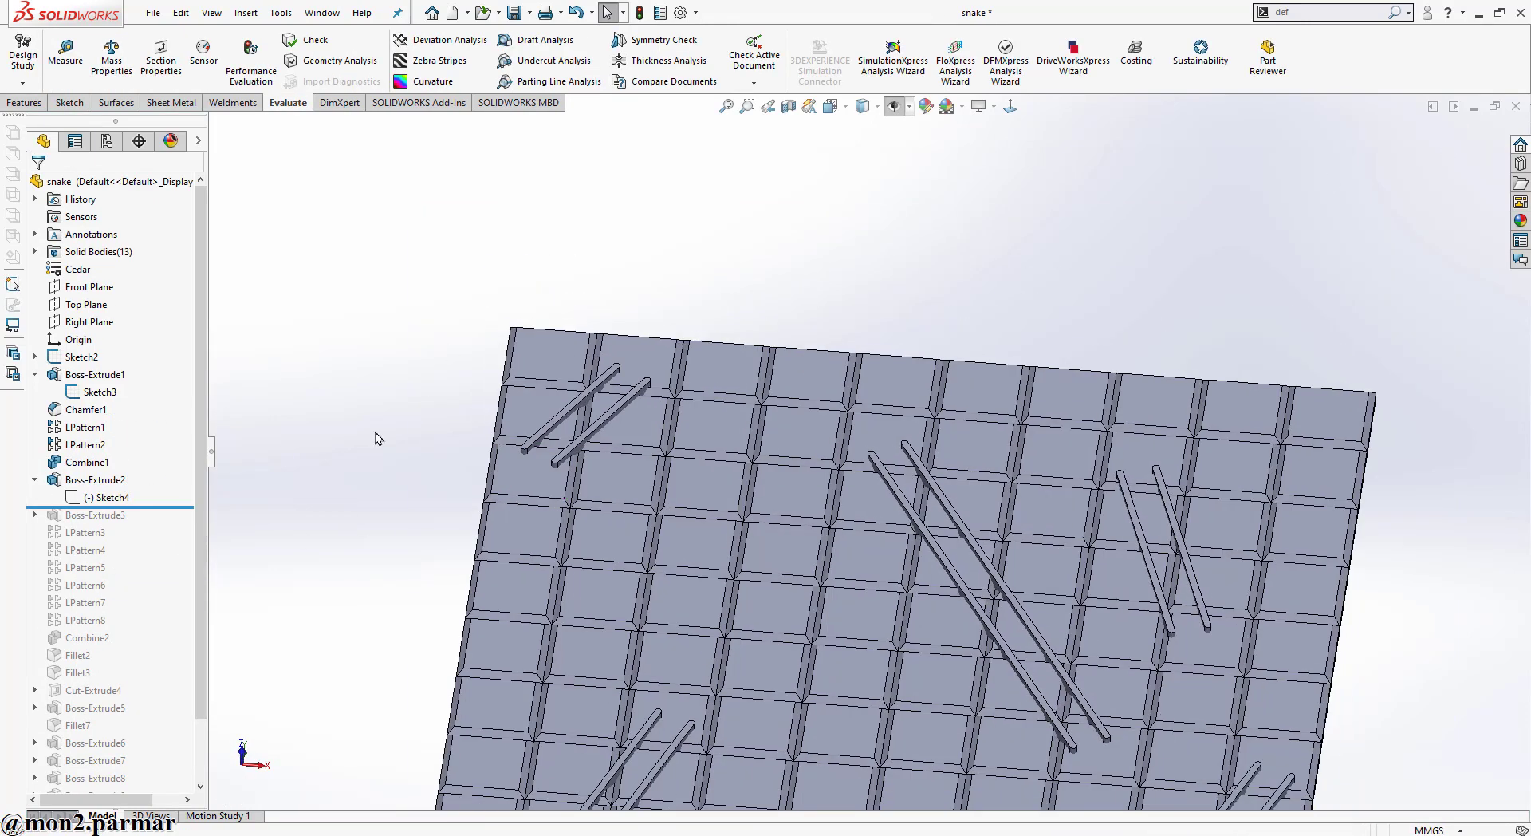
click(95, 479)
click(137, 436)
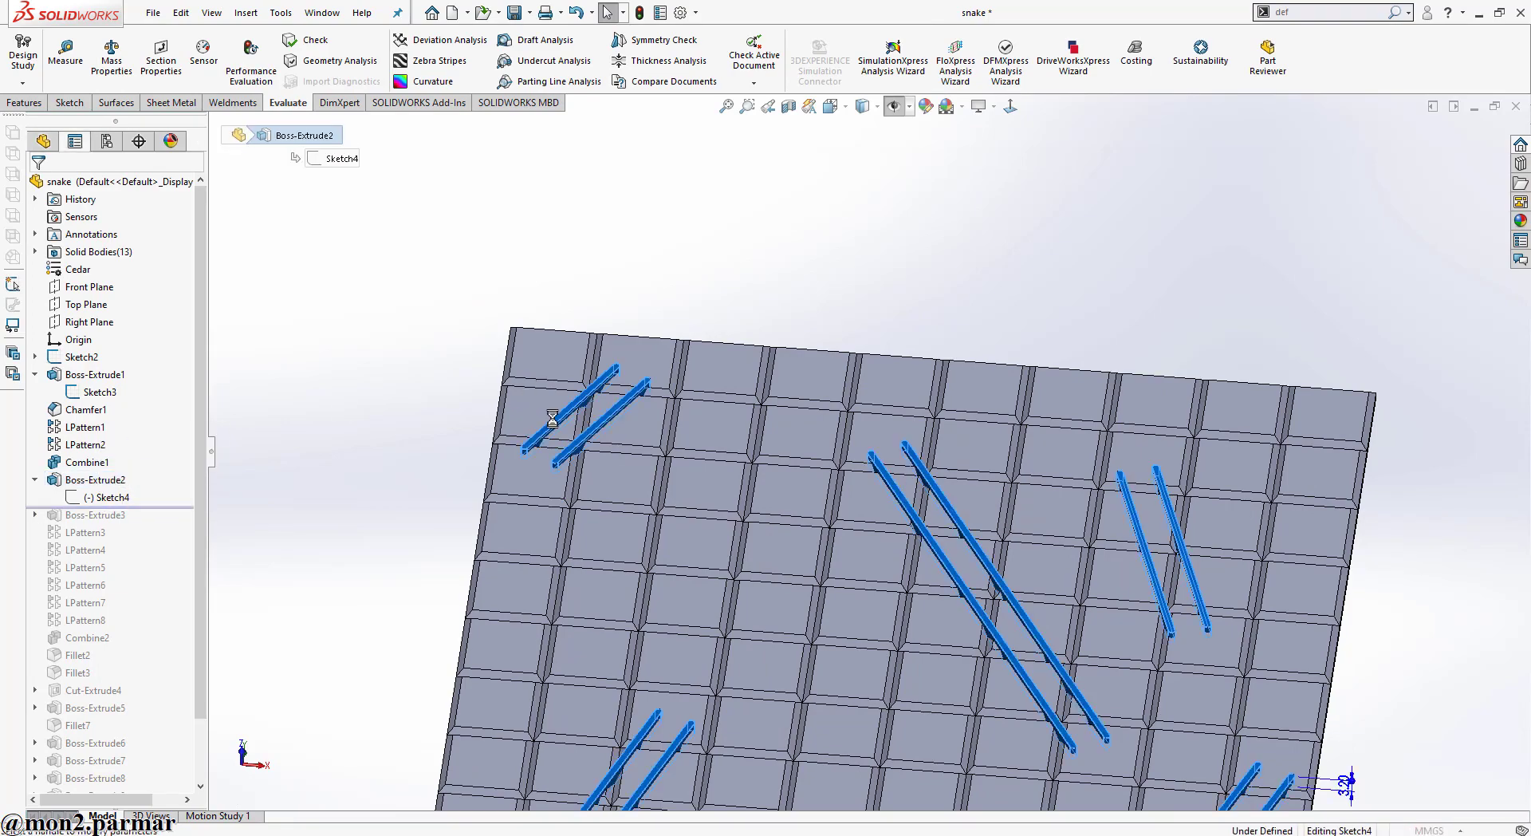
scroll(614, 481, up, 5)
mouse_move(614, 481)
middle_down()
mouse_move(613, 389)
mouse_move(558, 446)
middle_up()
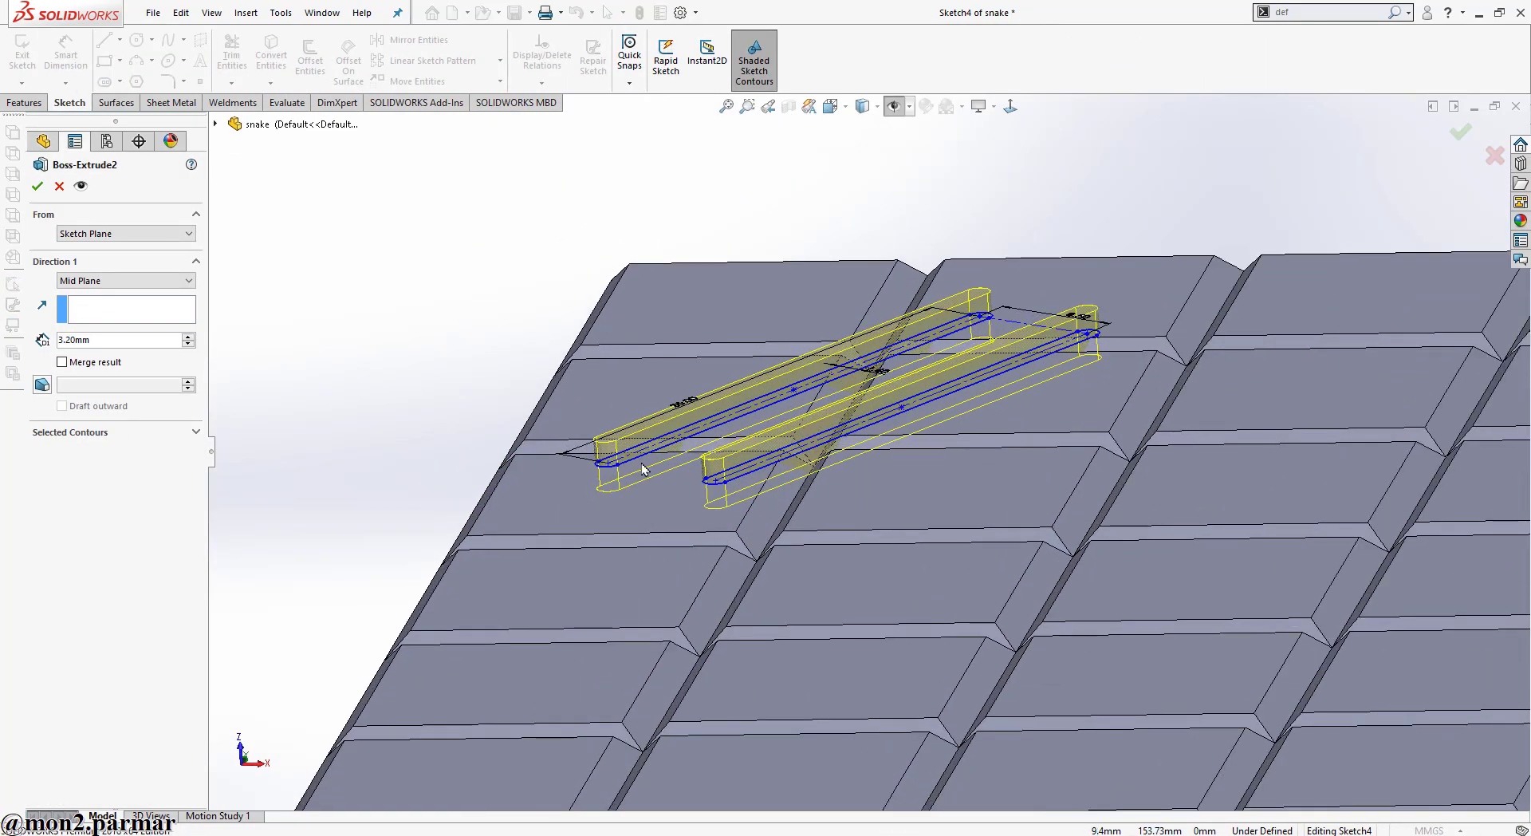
click(57, 188)
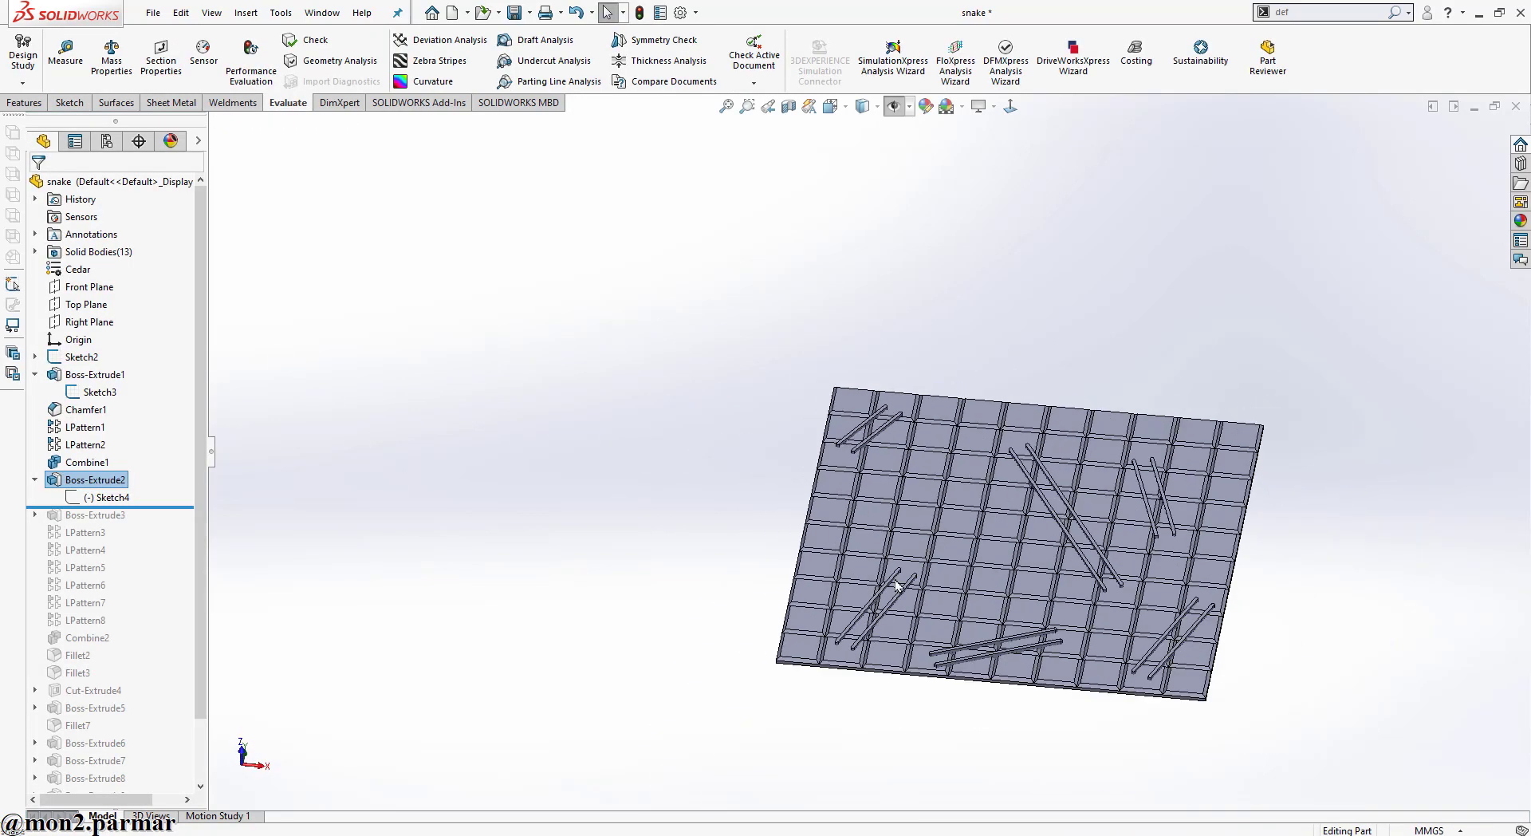
Roll forward past Boss-Extrude3 and review the rung sketch Sketch5 between the rails
drag(164, 507, 164, 521)
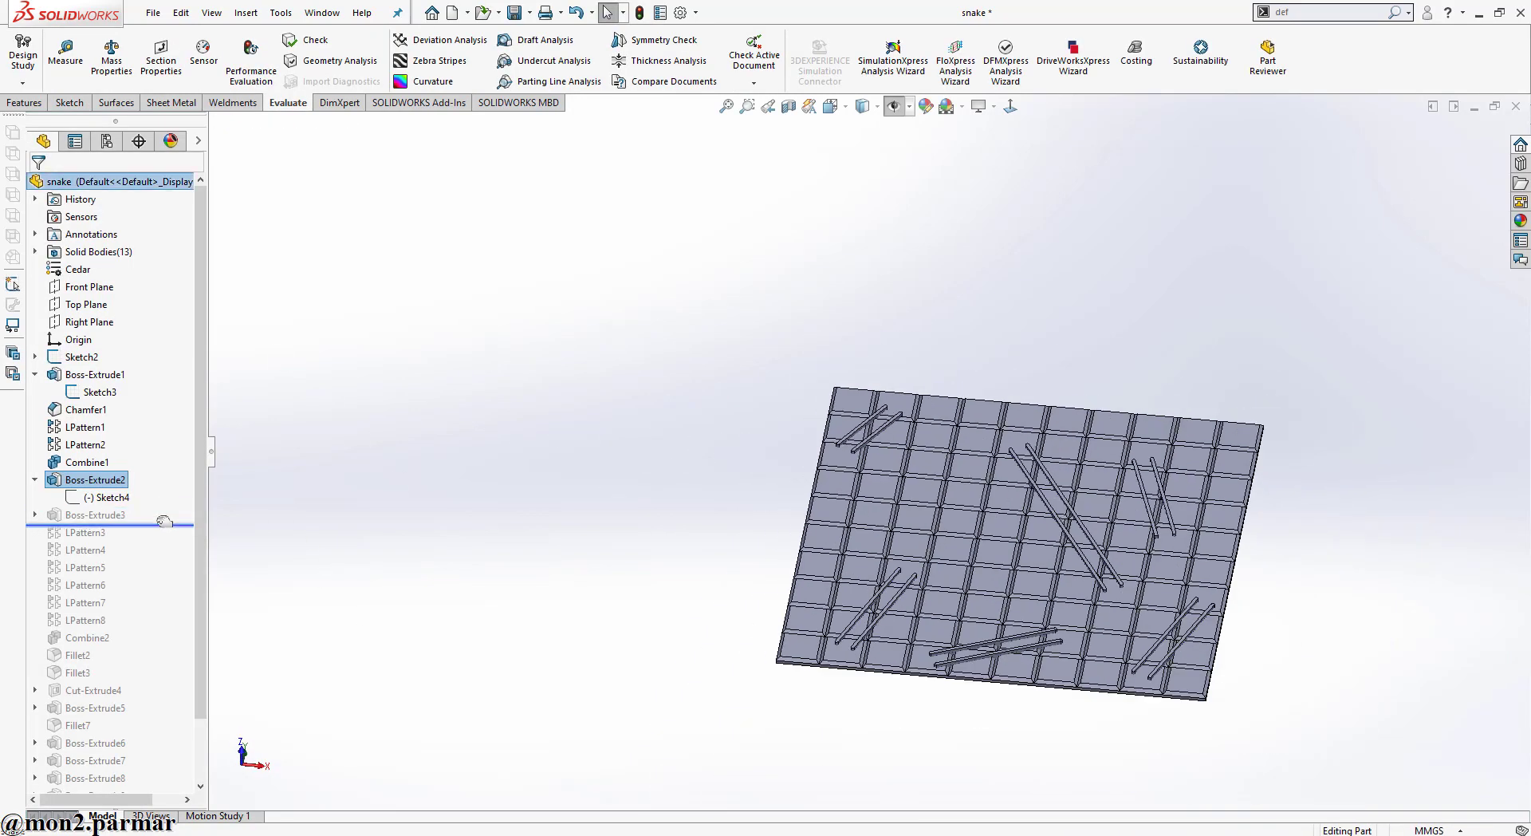
click(96, 514)
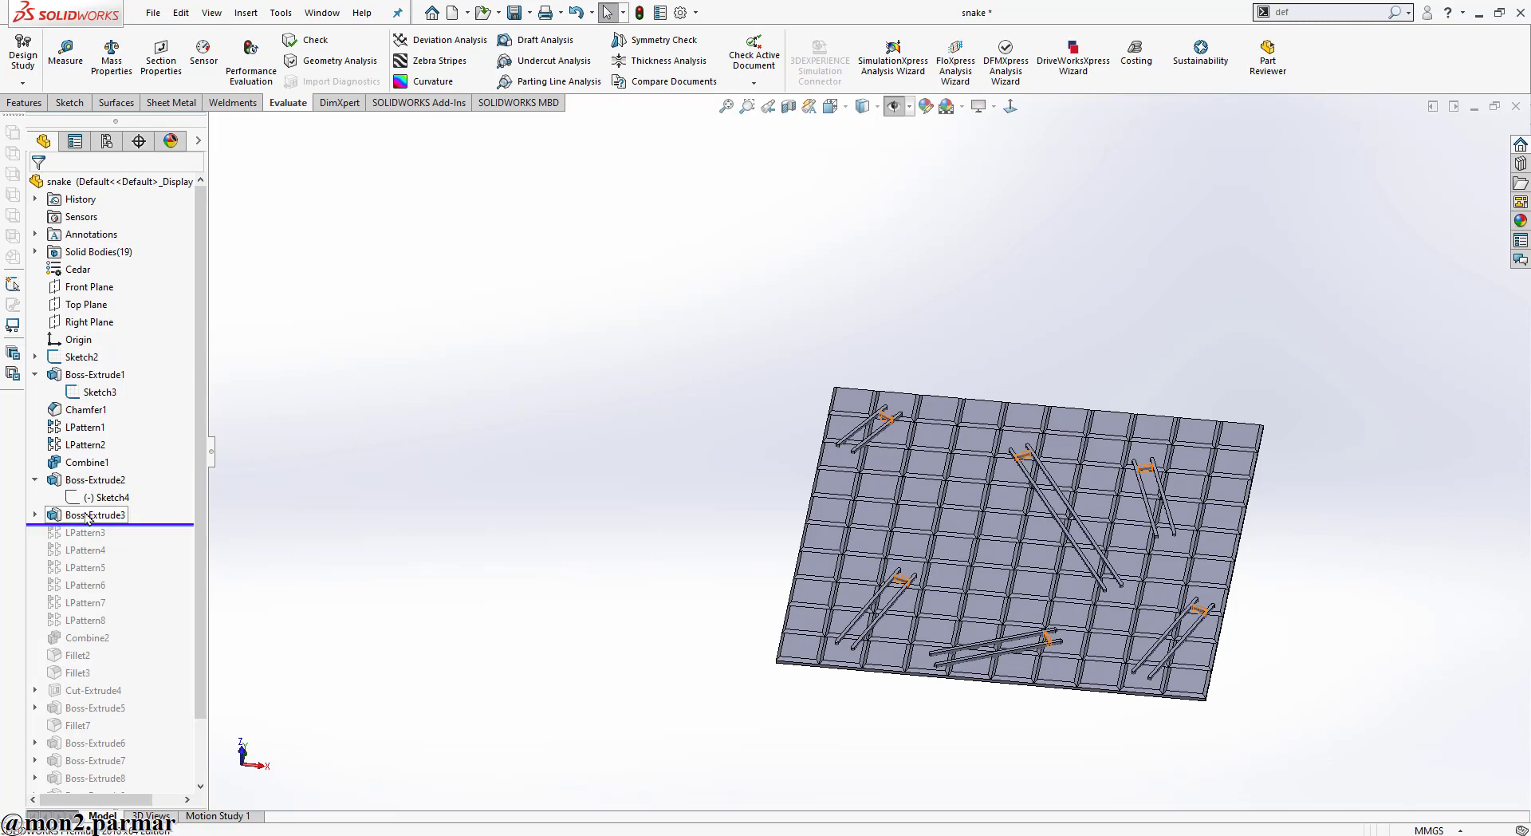
middle_drag(701, 654, 767, 662)
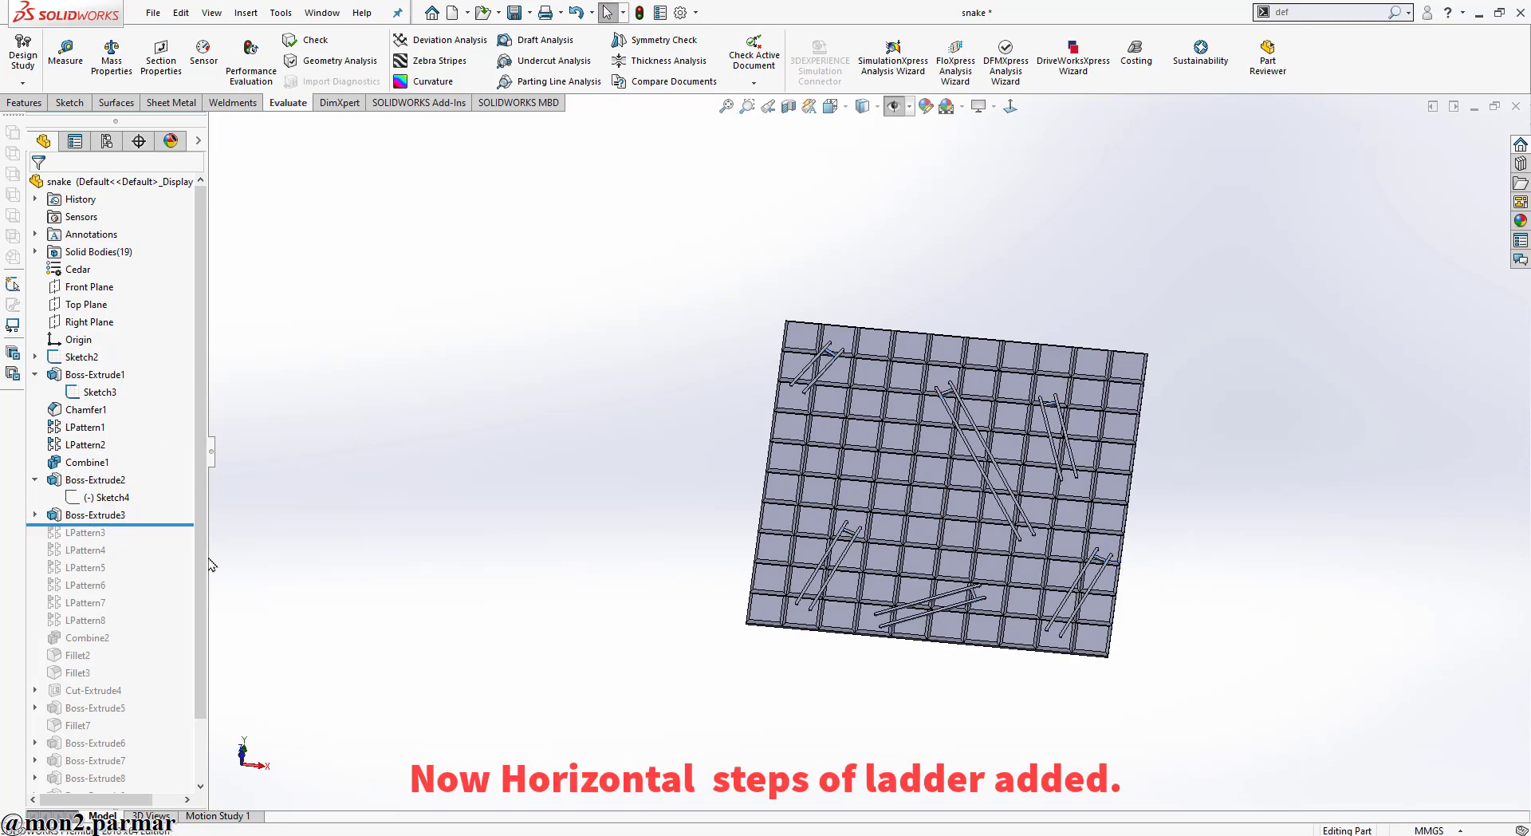
click(34, 514)
click(99, 532)
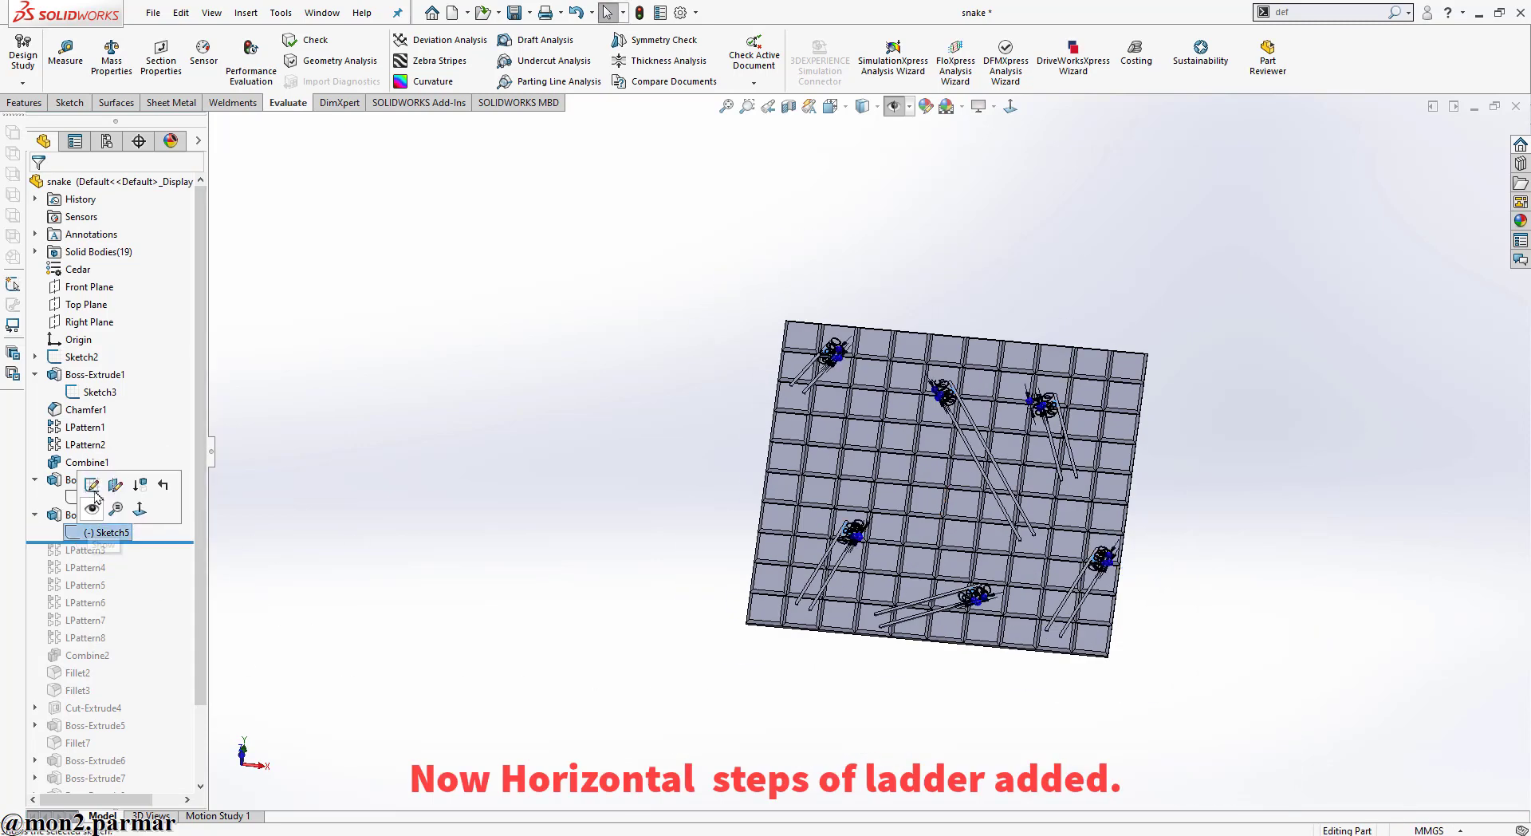
click(96, 504)
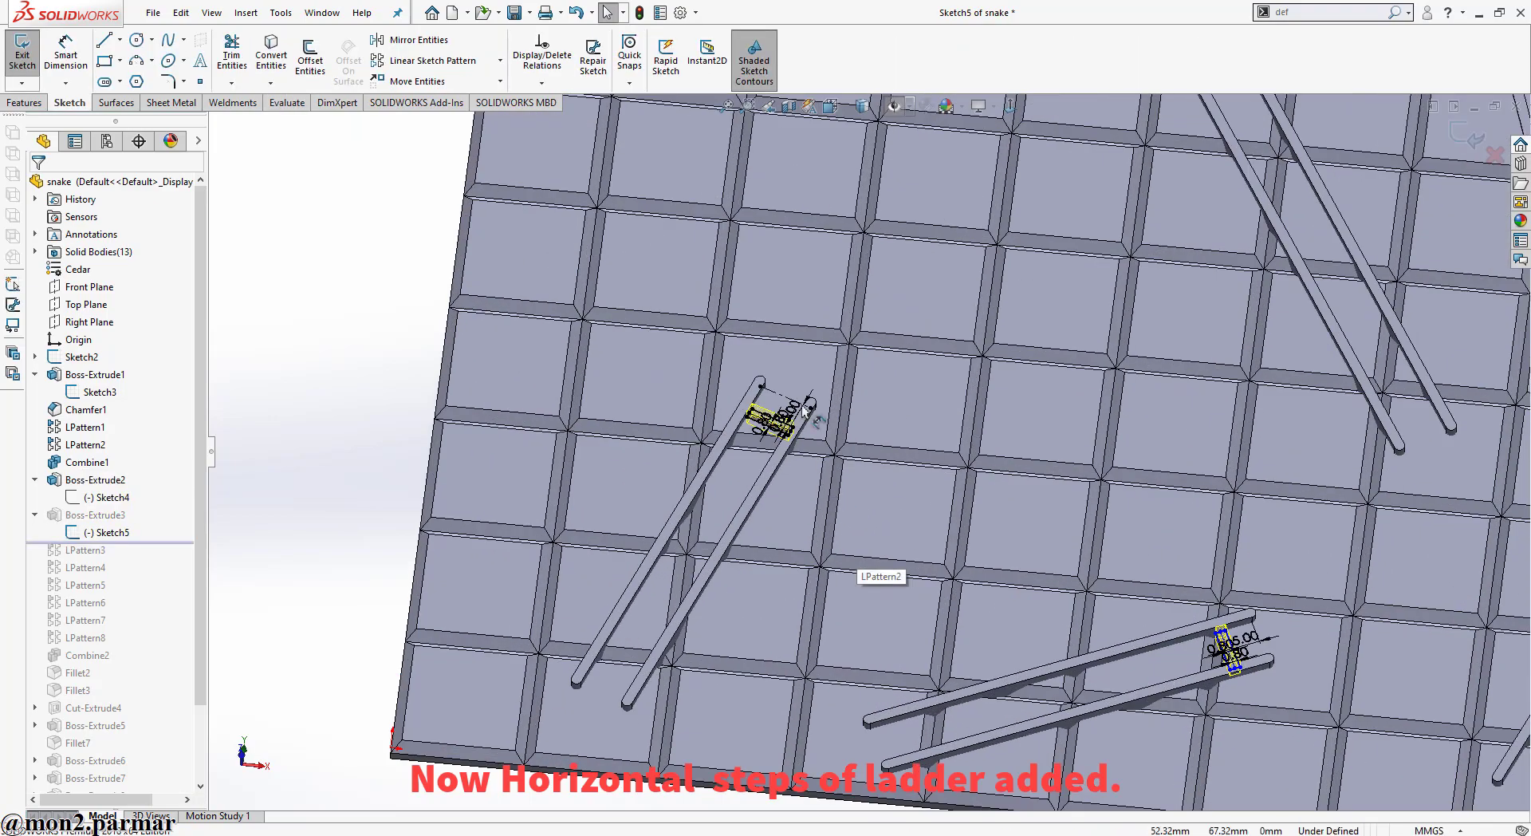
middle_drag(1124, 678, 1370, 605)
key(z)
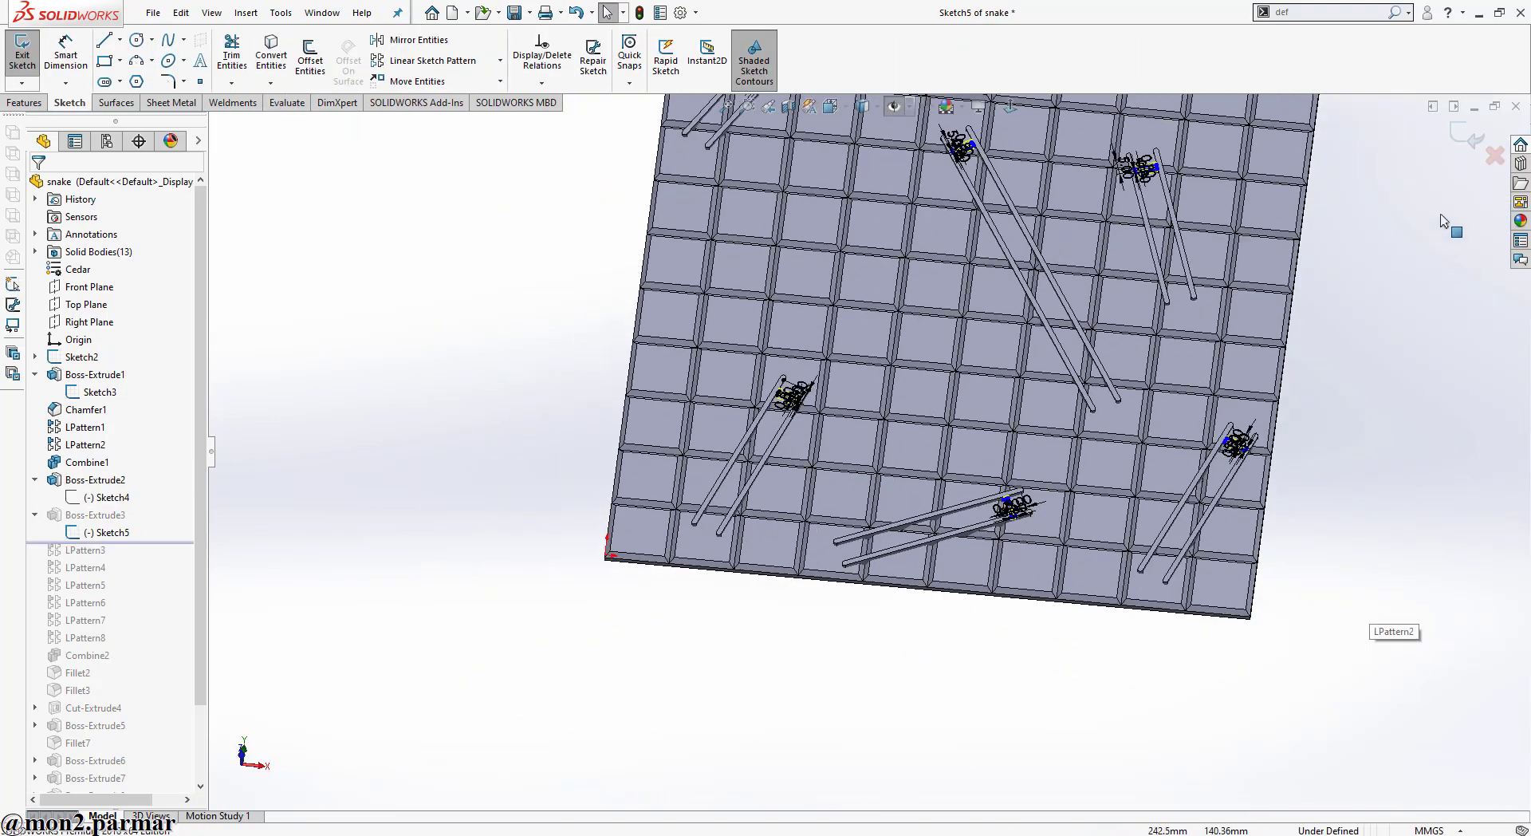
click(1467, 136)
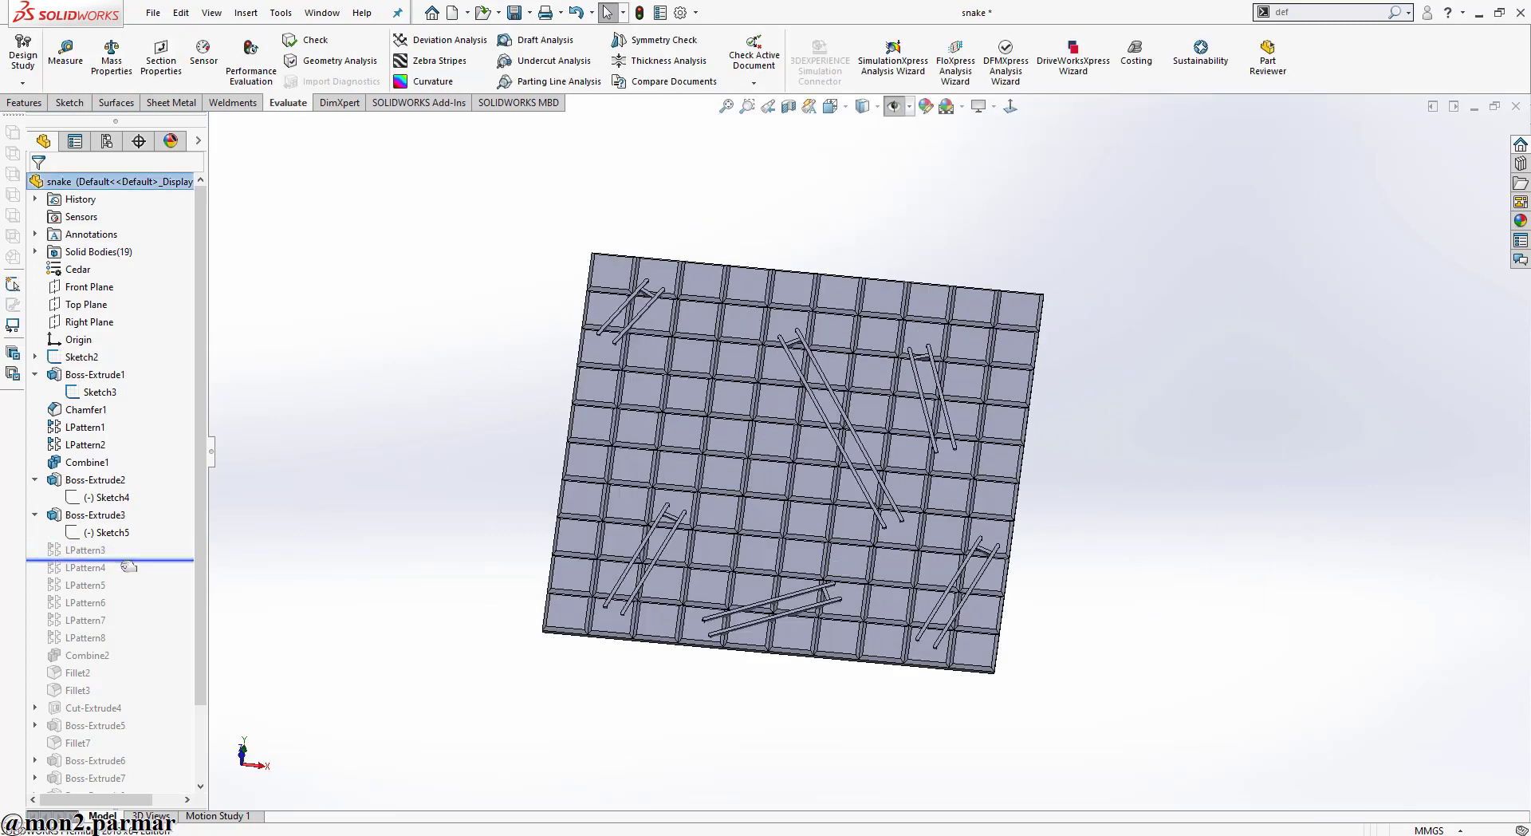
Roll forward past LPattern8, review rung patterns LPattern3–6, then restore Combine2
drag(110, 543, 78, 647)
scroll(78, 574, down, 2)
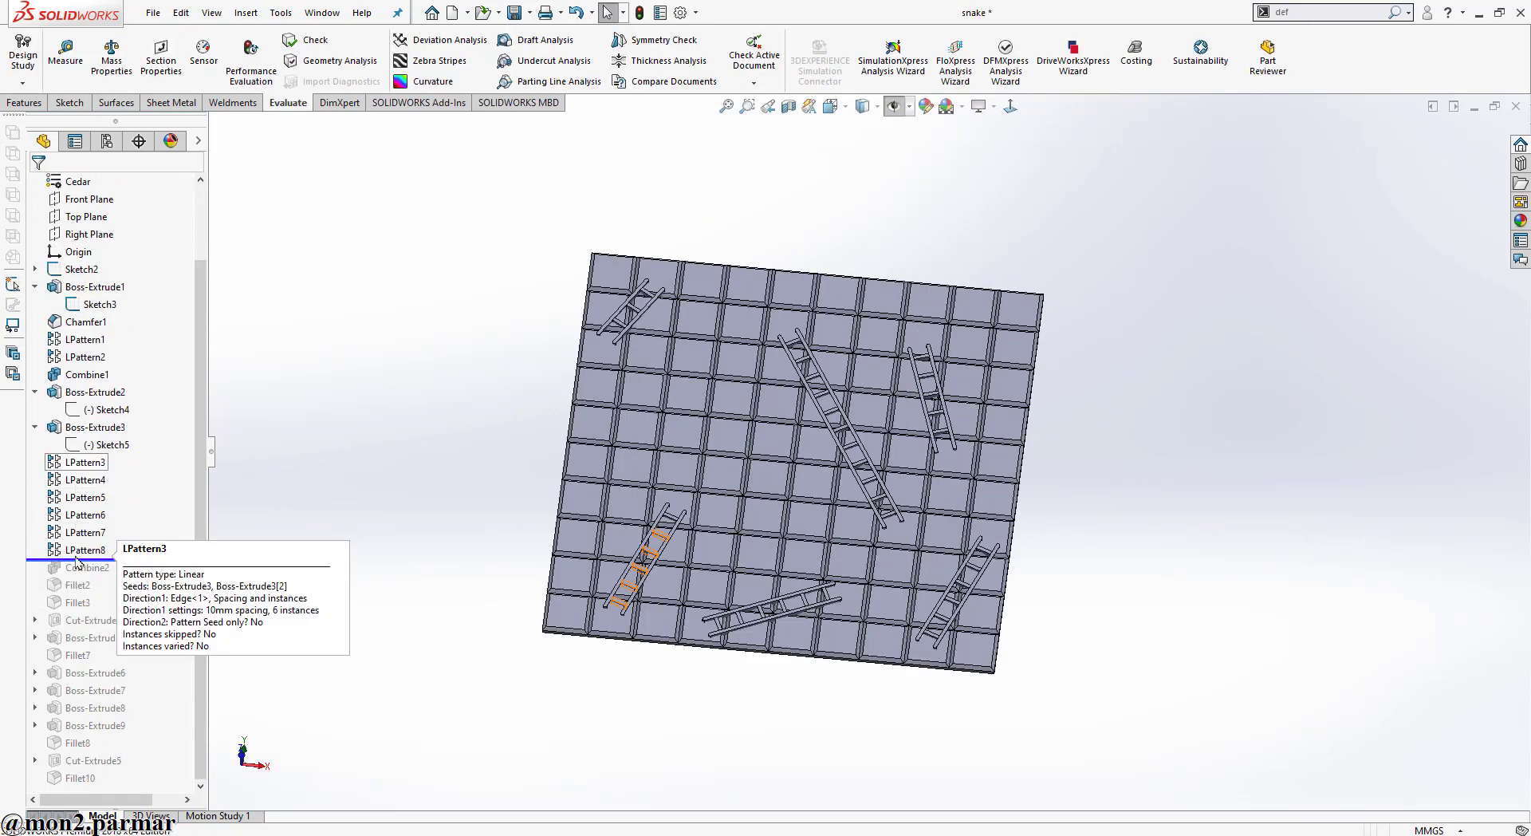
click(84, 461)
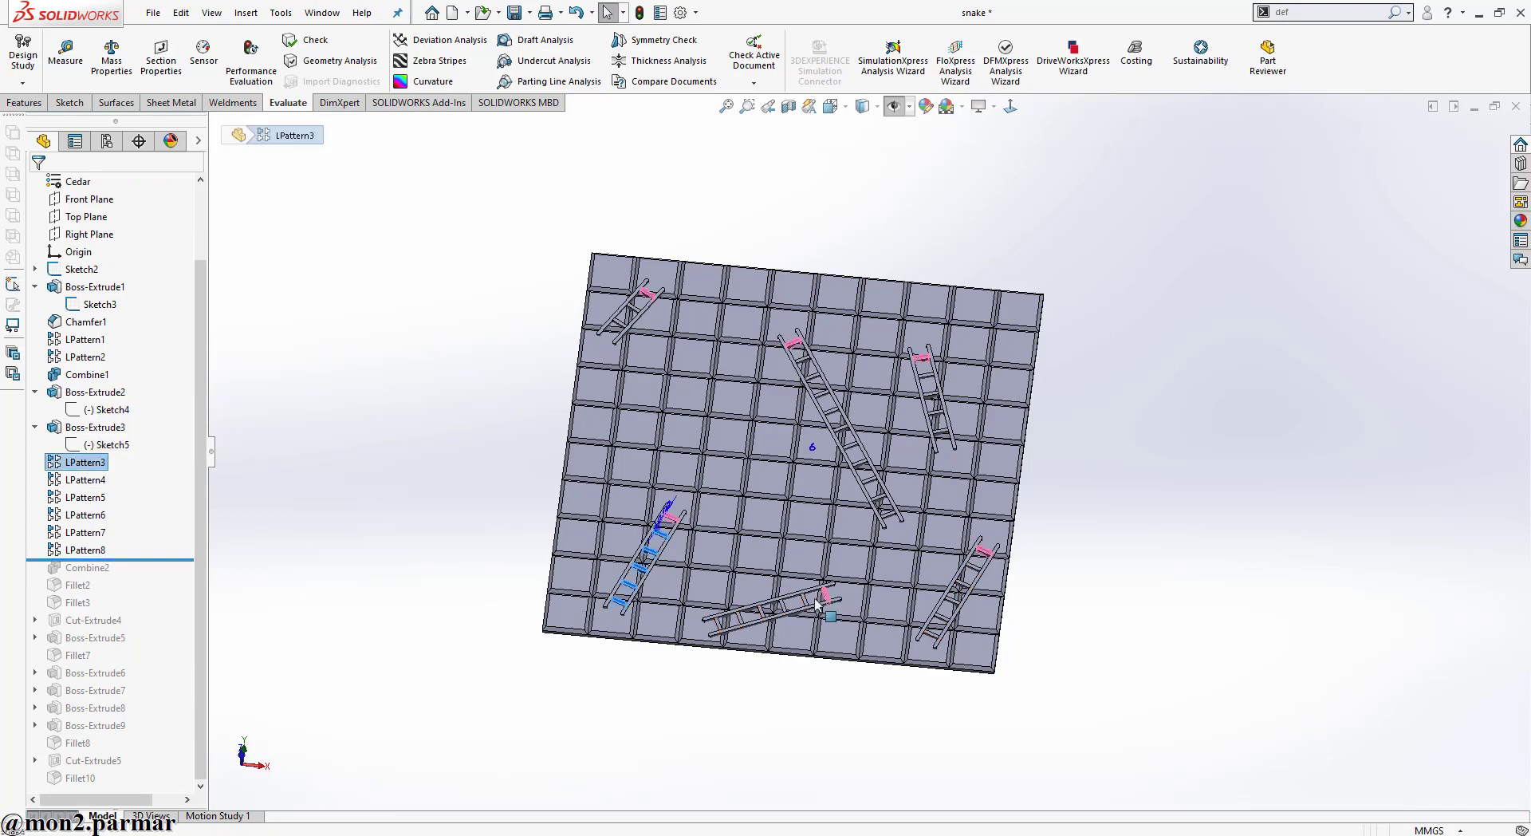
scroll(578, 431, down, 5)
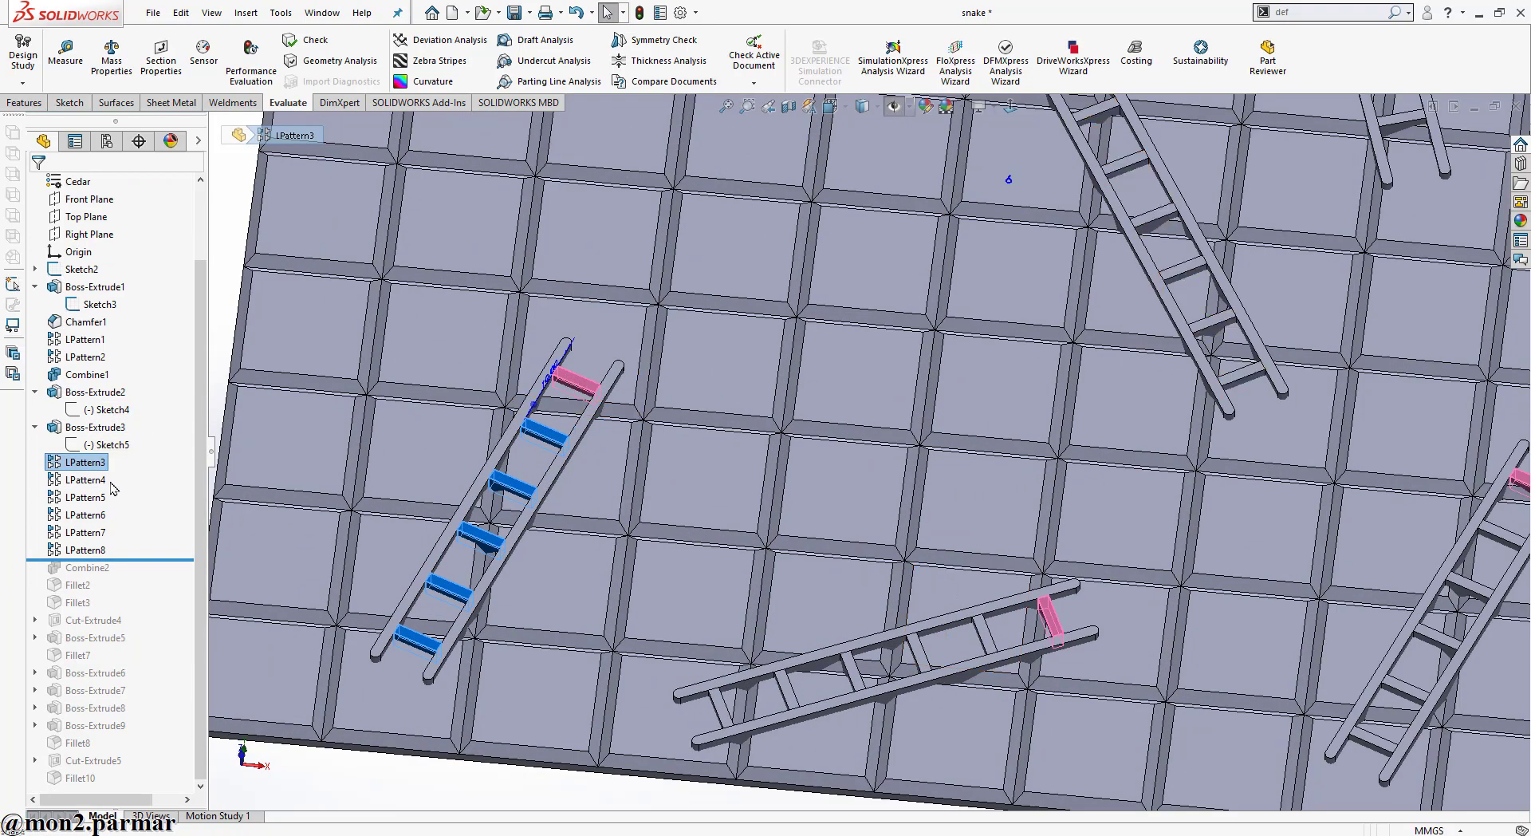
click(85, 479)
scroll(728, 705, up, 3)
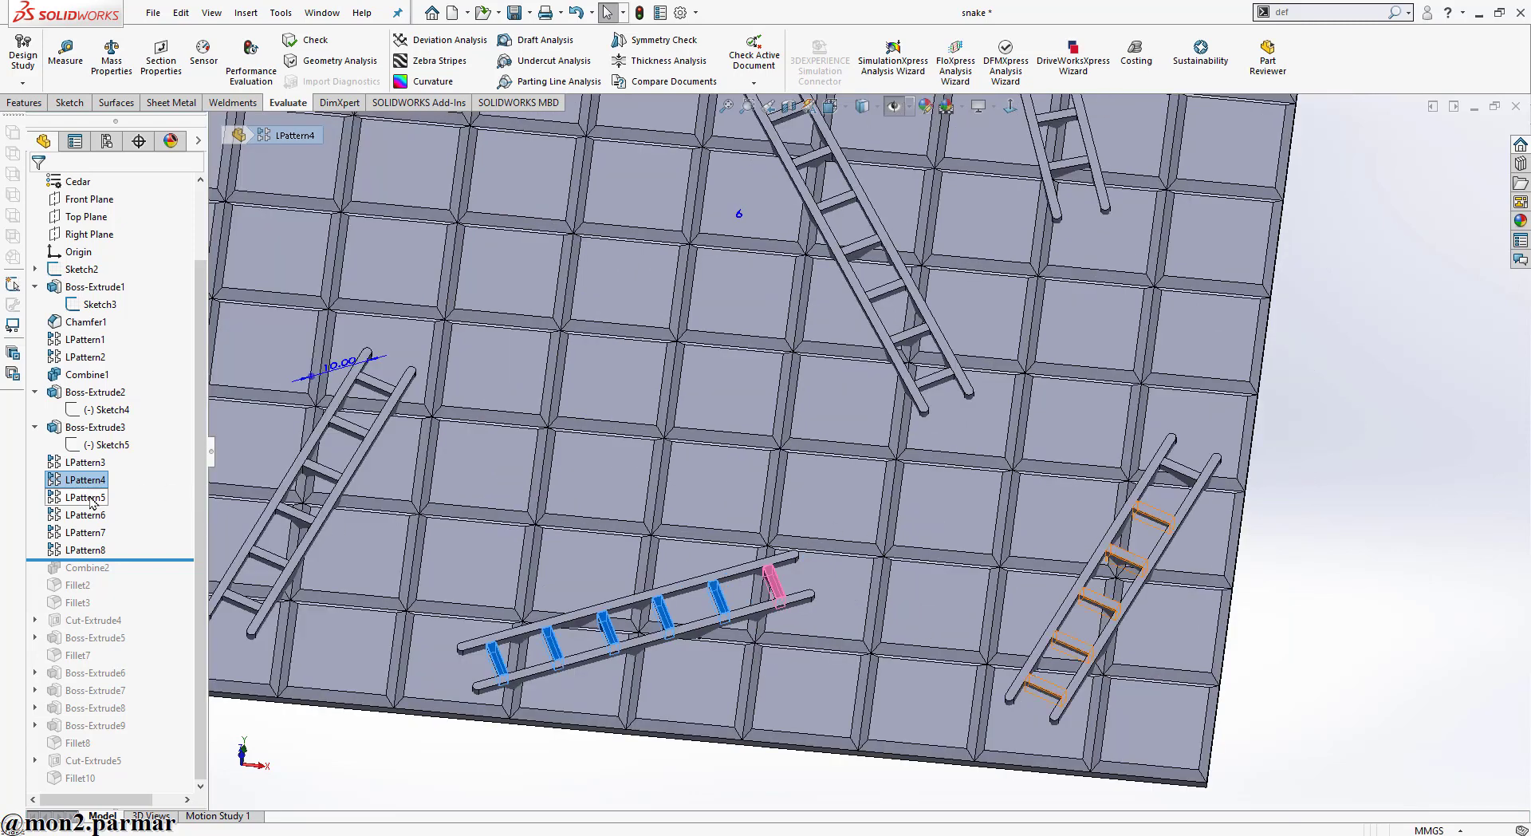
click(85, 497)
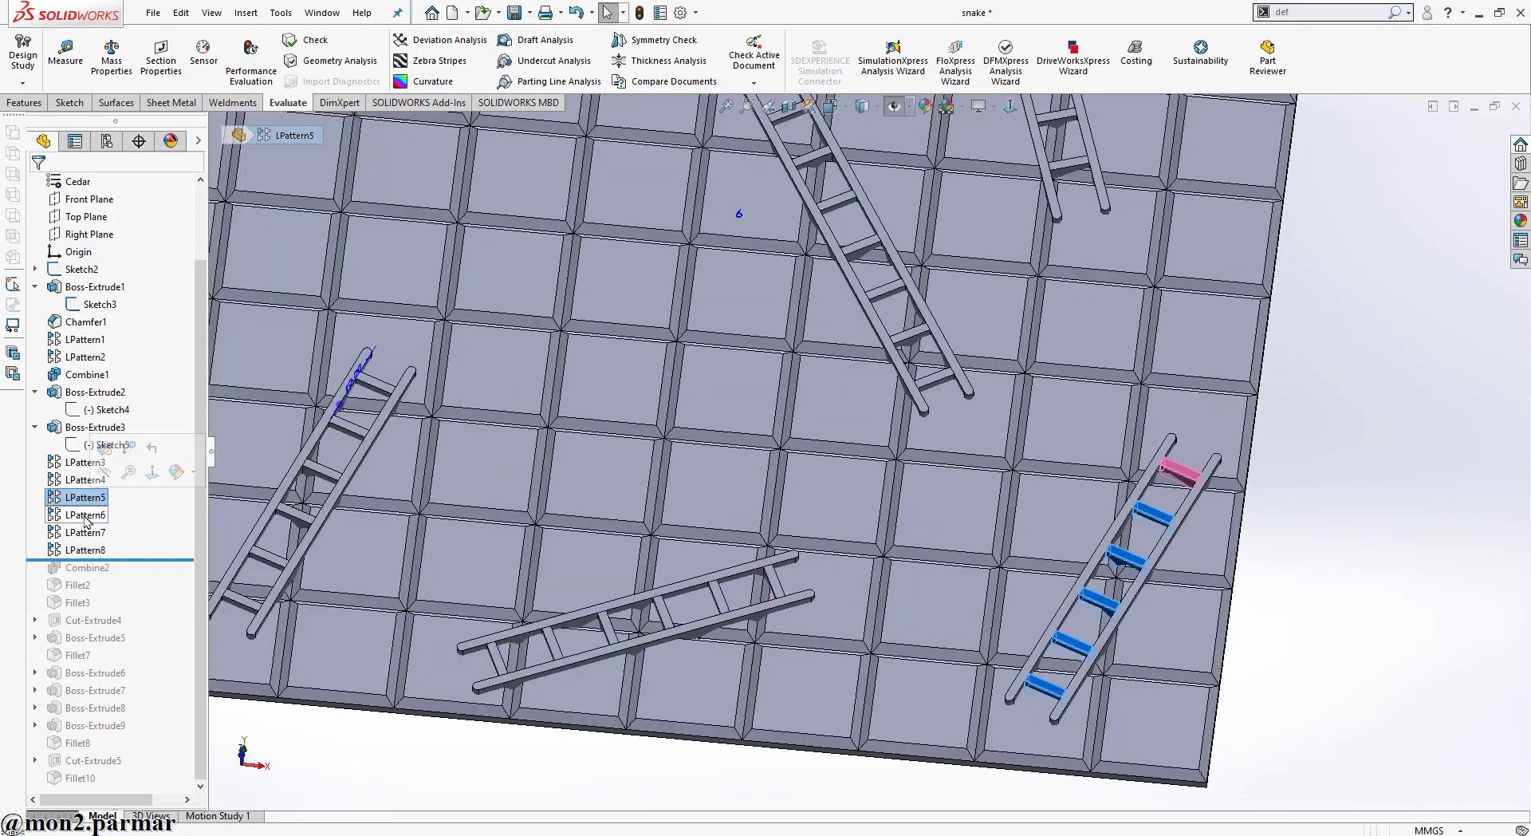
click(85, 514)
scroll(498, 623, down, 2)
scroll(498, 623, up, 3)
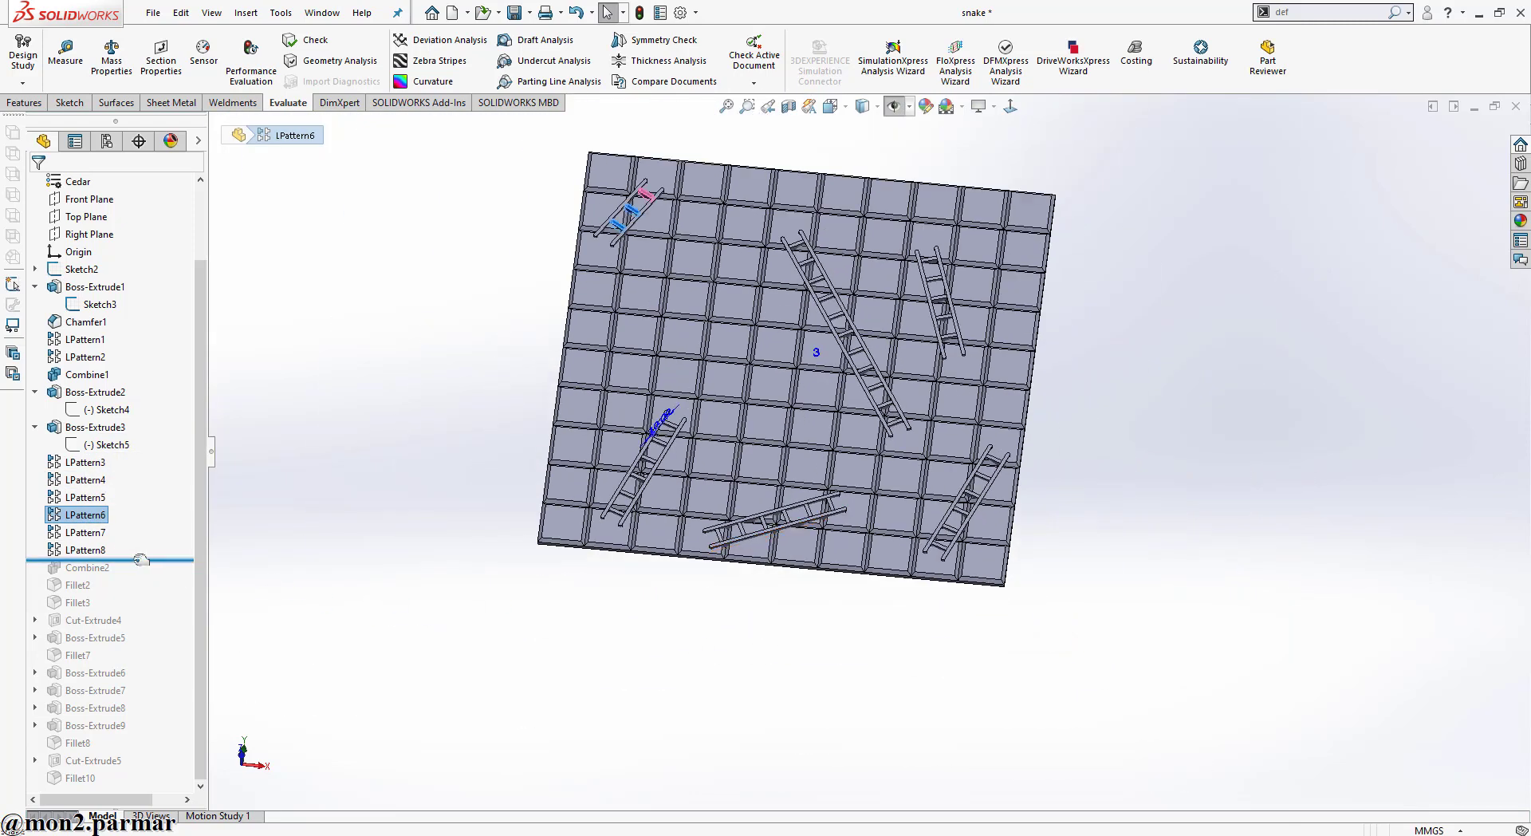
drag(142, 559, 142, 570)
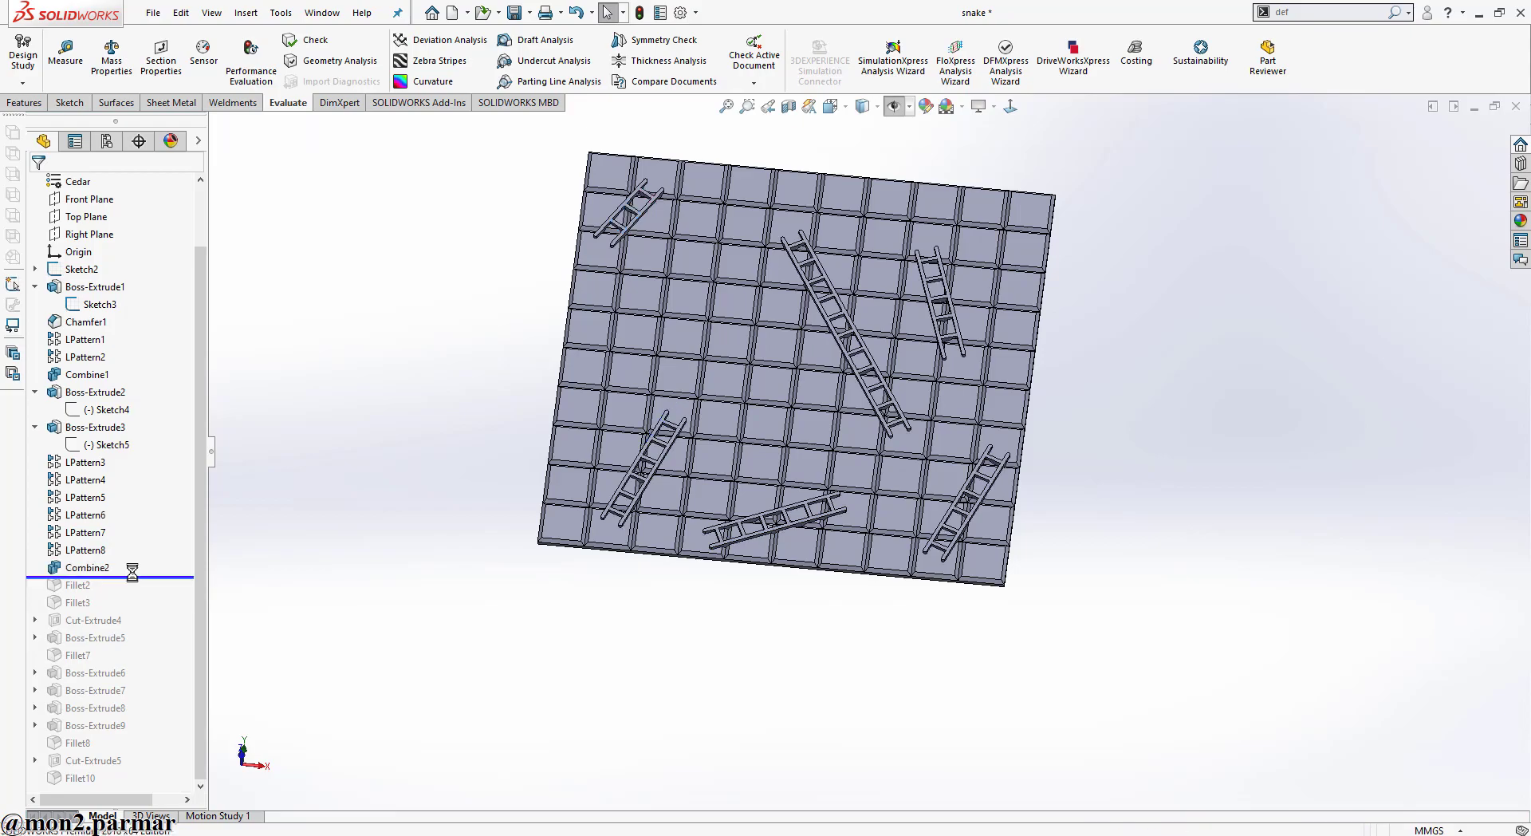
Tilt the board into perspective and roll back below Fillet3 to restore the rounded ladder edges
scroll(799, 461, down, 3)
scroll(649, 501, down, 2)
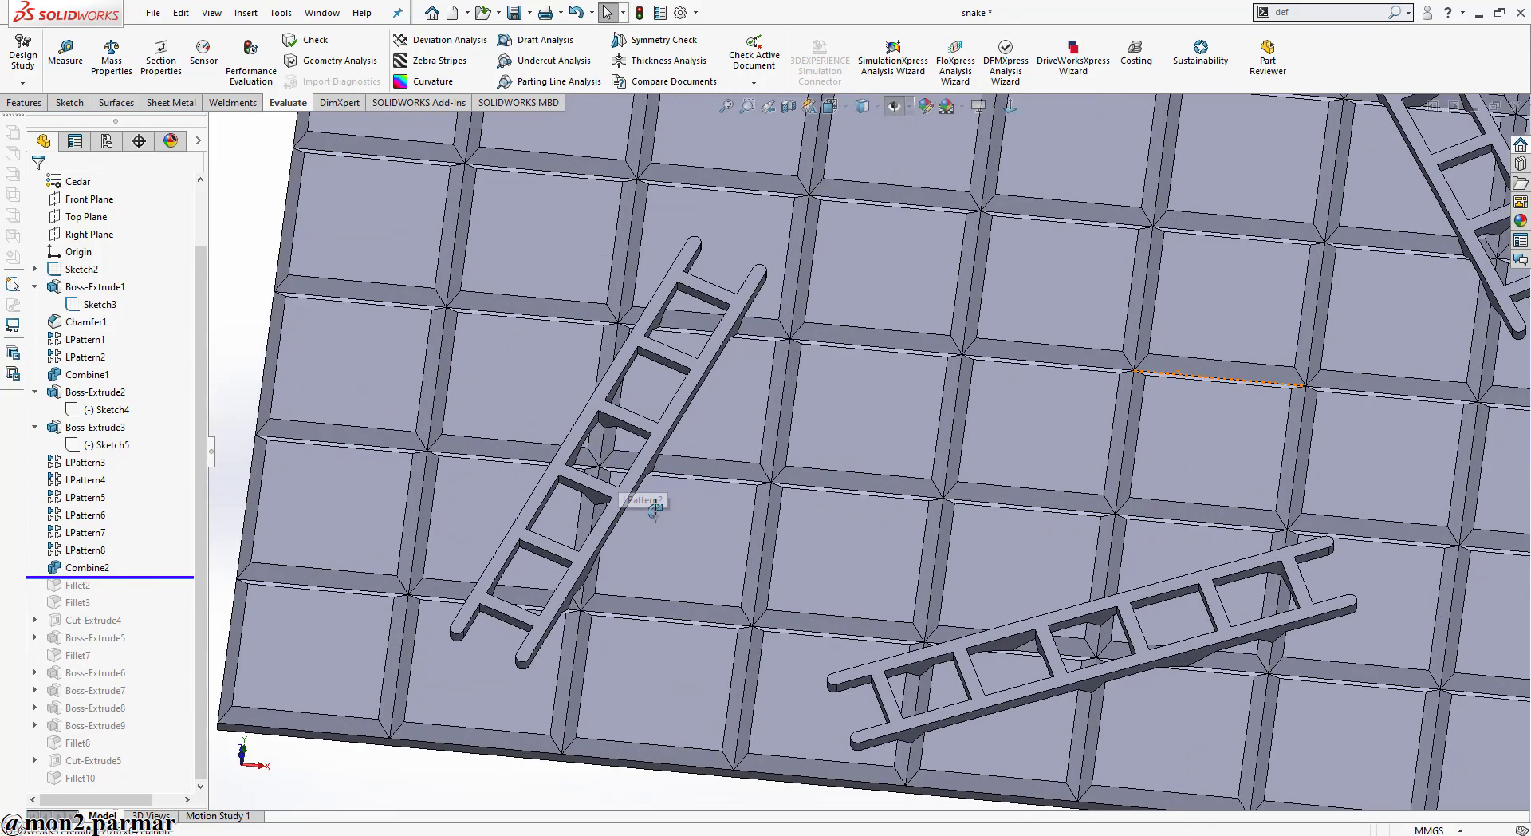
mouse_move(649, 502)
middle_down()
mouse_move(629, 386)
mouse_move(1214, 283)
middle_up()
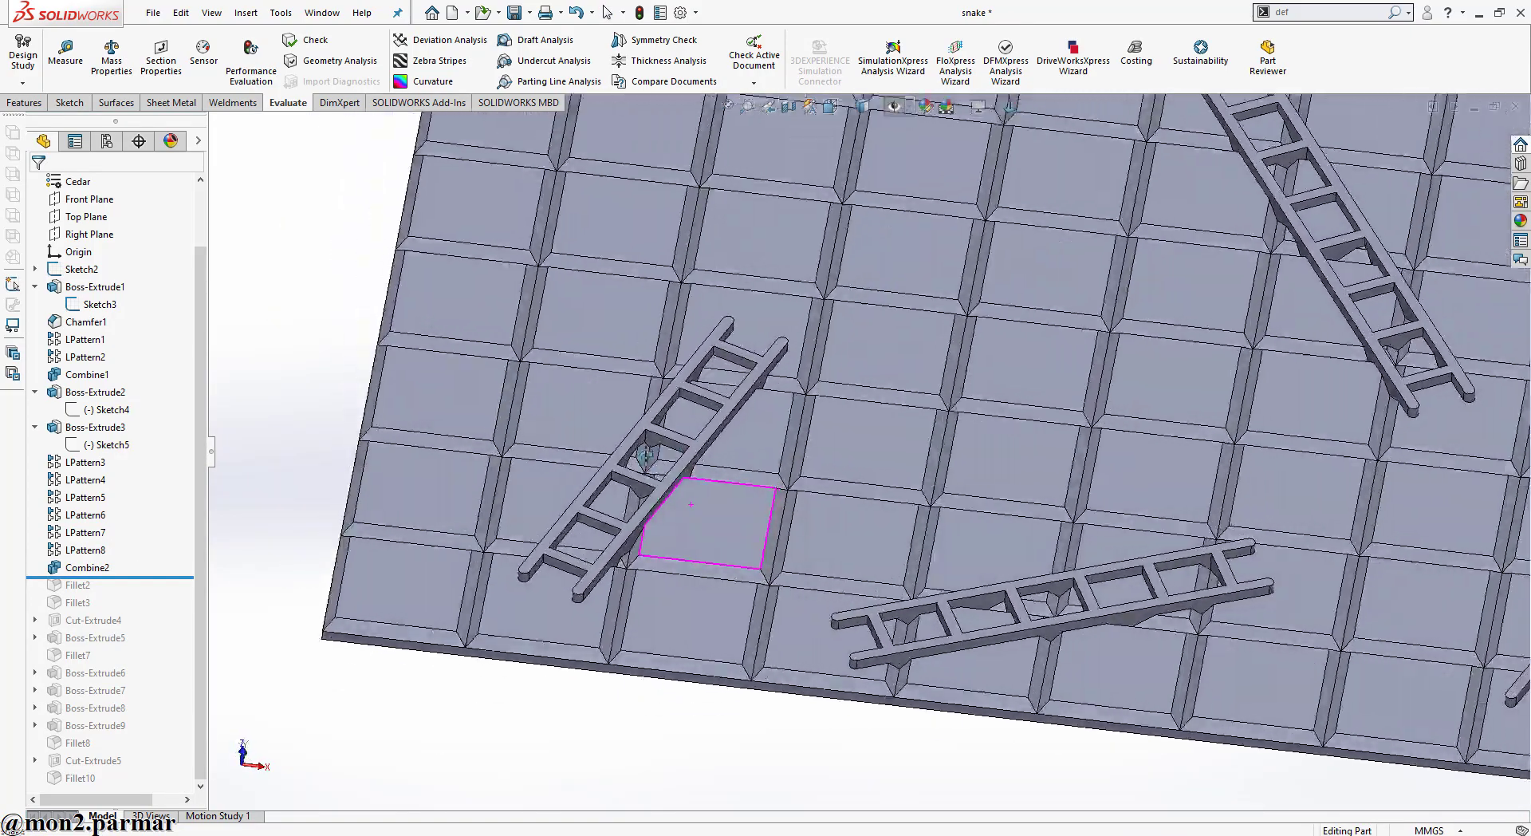
scroll(1214, 283, up, 3)
scroll(1214, 284, down, 2)
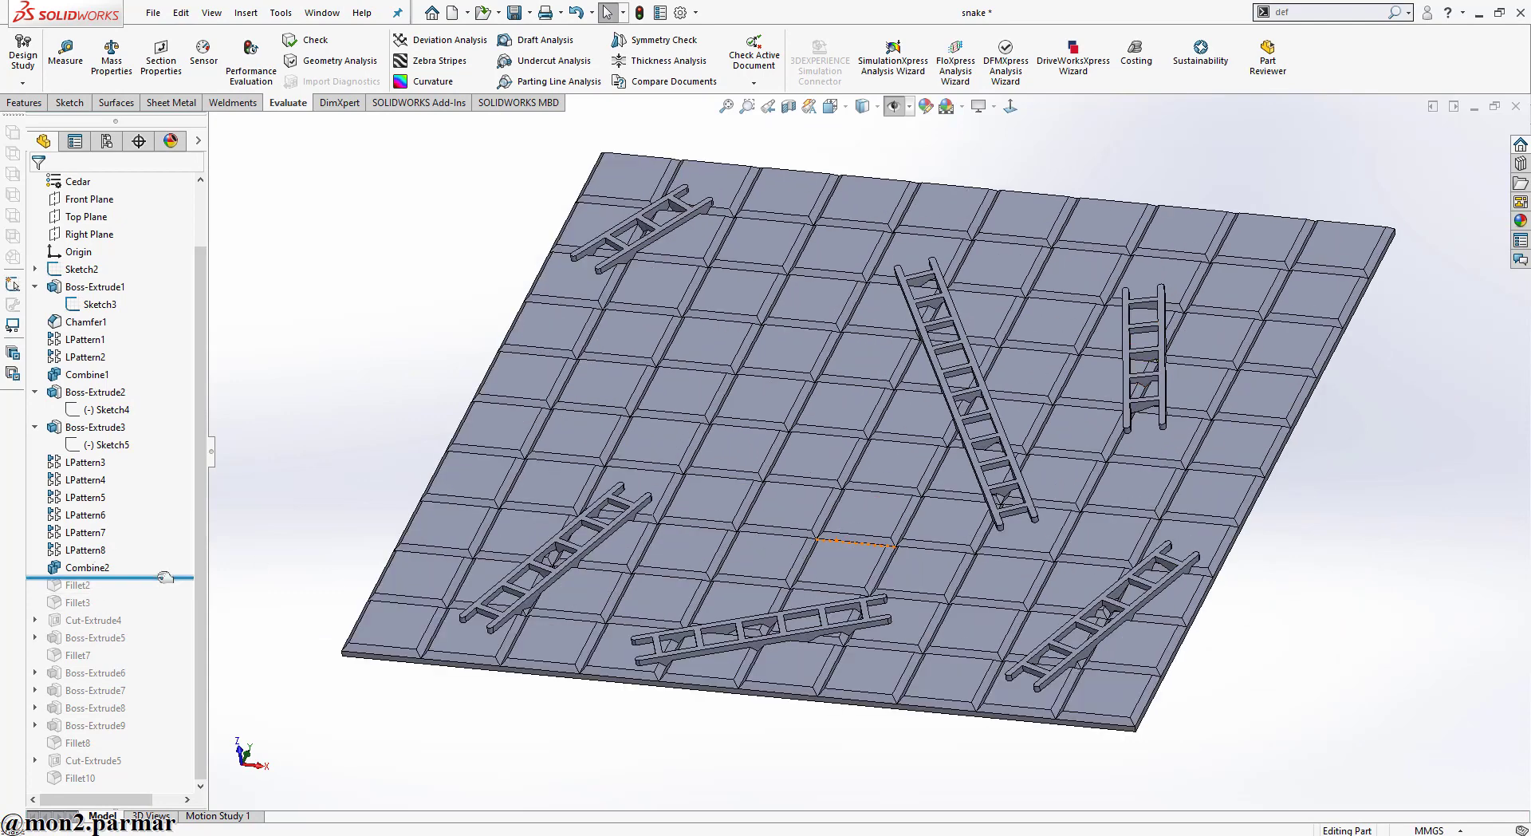
drag(112, 576, 167, 606)
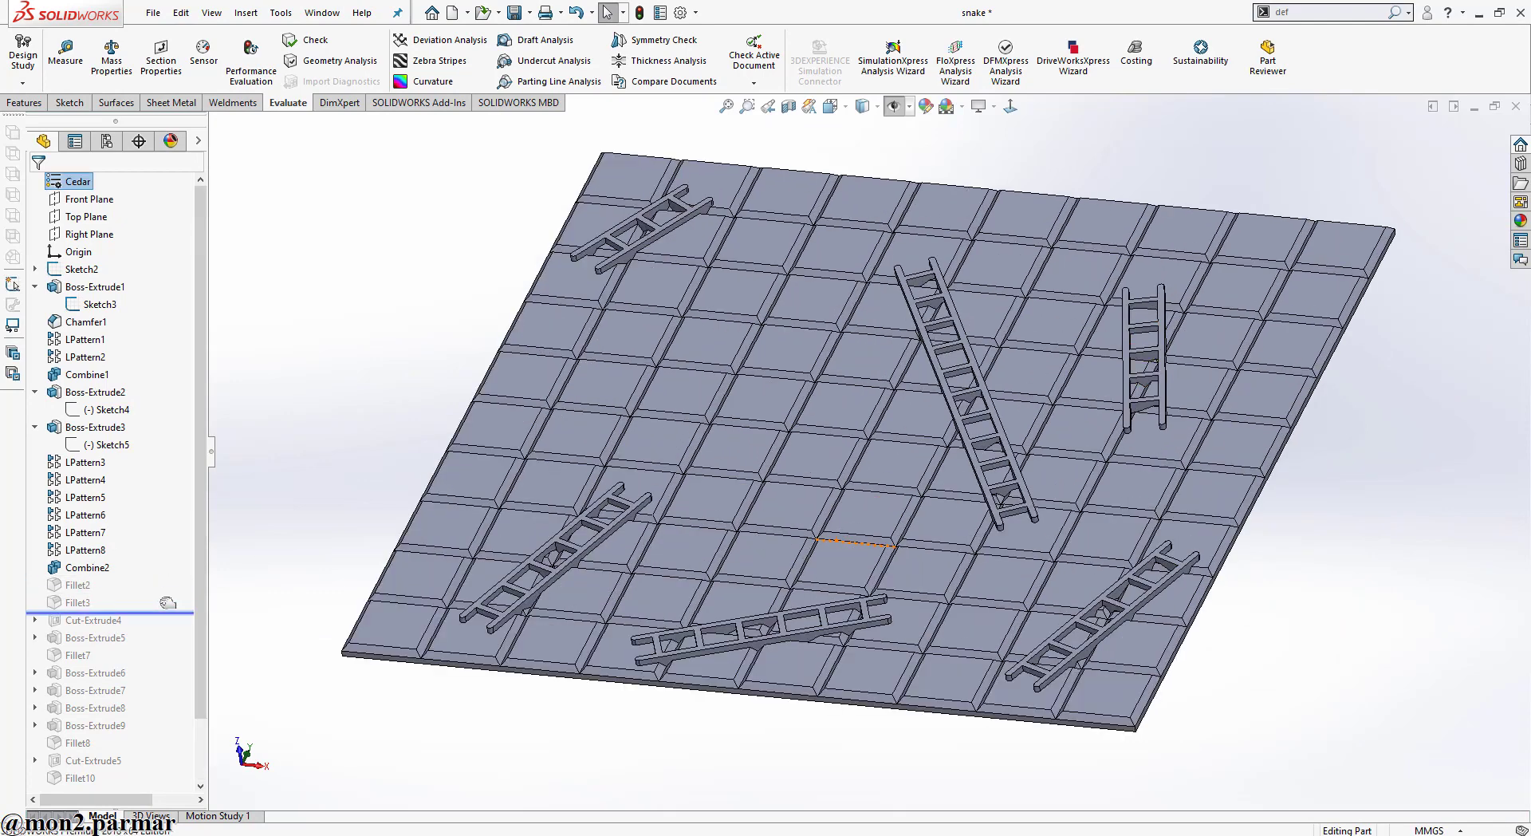
Orbit close around a ladder near the board edge to inspect its rounded rails and rungs
scroll(708, 616, up, 3)
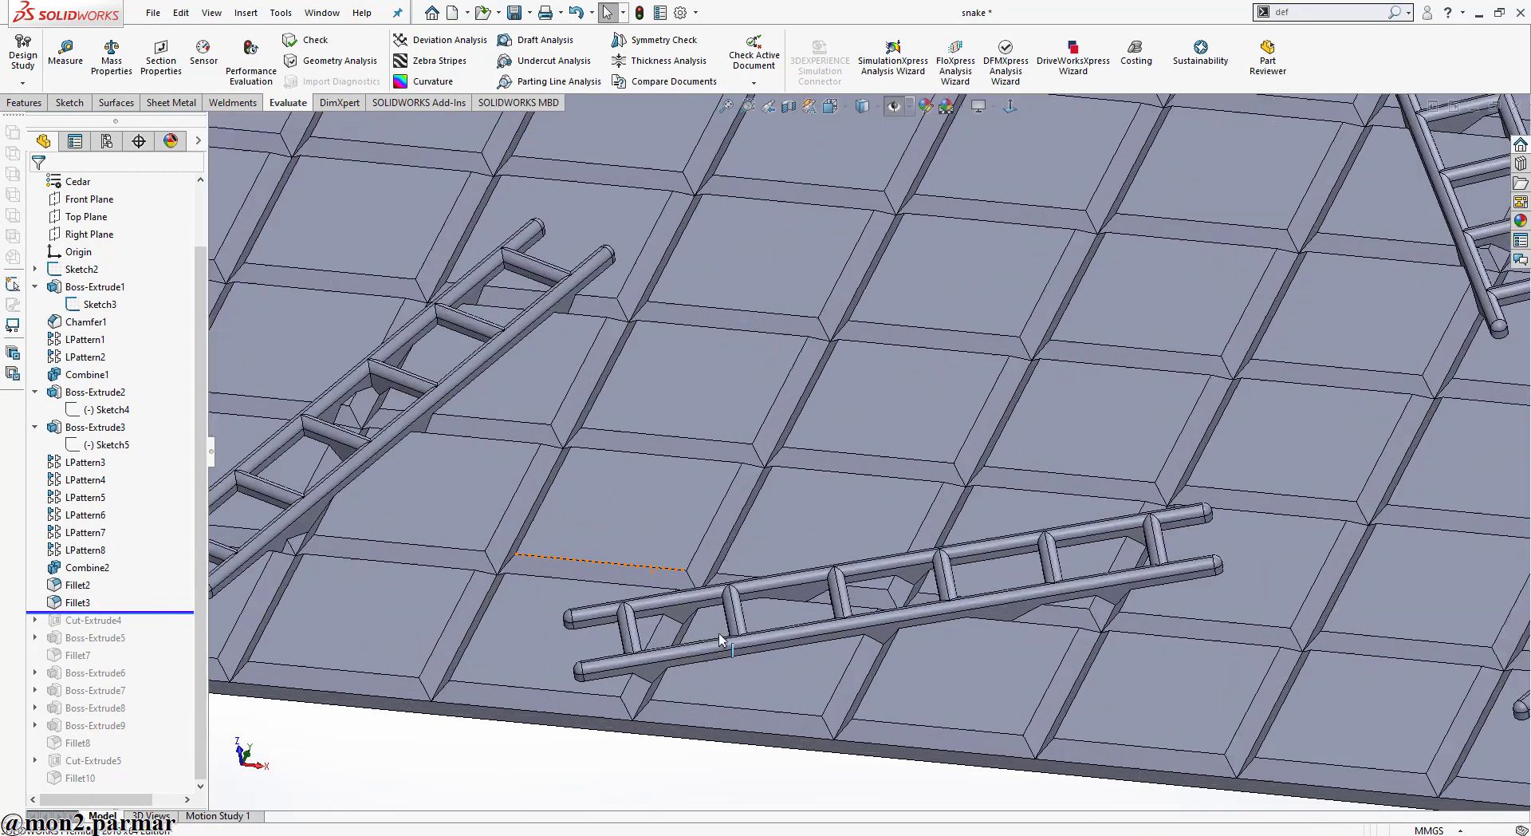
middle_drag(708, 617, 767, 630)
scroll(767, 630, down, 2)
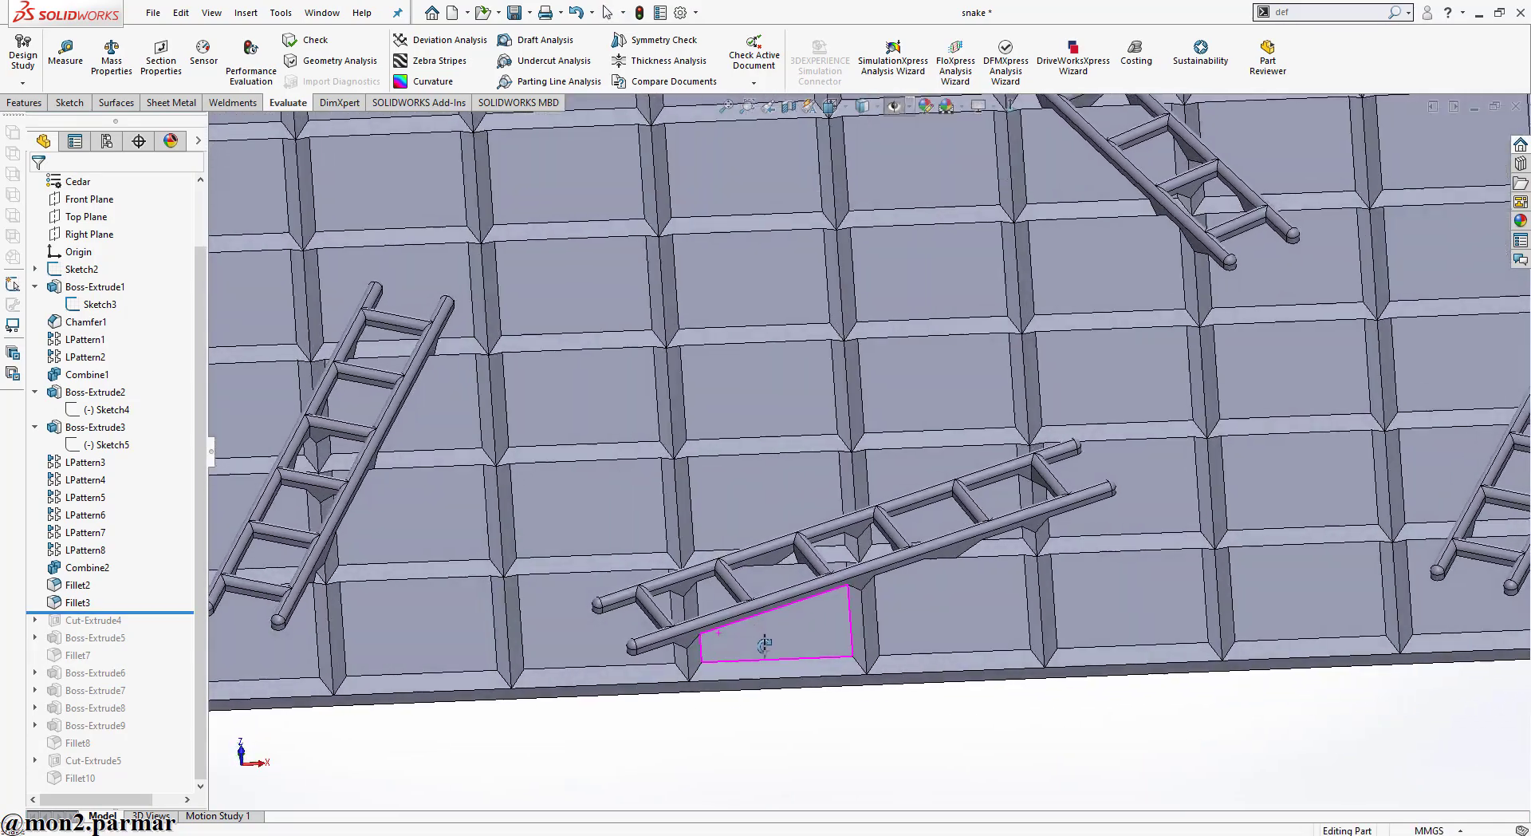
scroll(755, 652, down, 3)
scroll(755, 587, down, 3)
scroll(674, 269, up, 3)
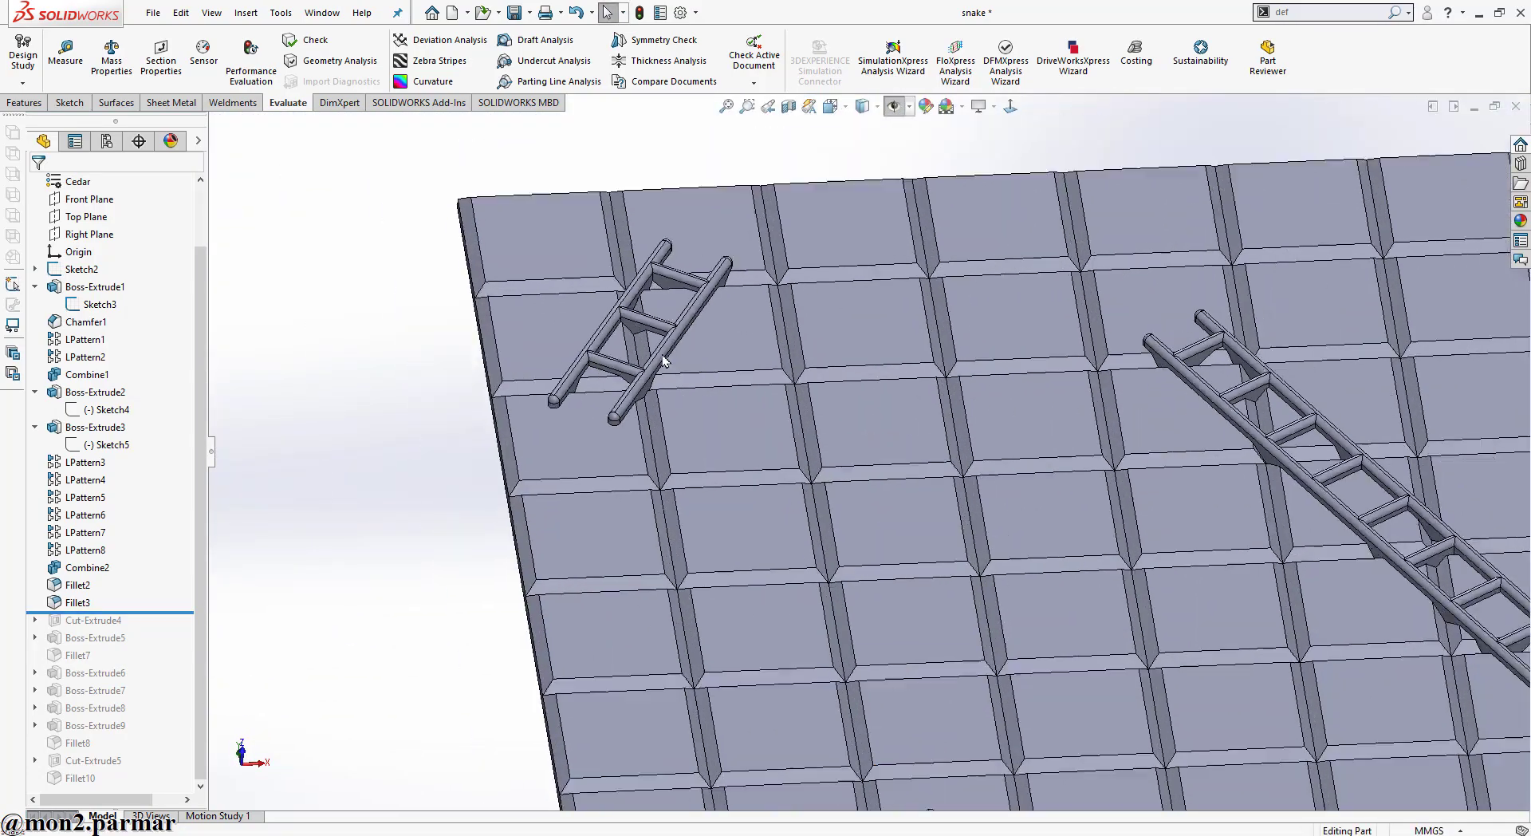
mouse_move(673, 269)
middle_down()
mouse_move(771, 439)
mouse_move(711, 393)
mouse_move(751, 534)
middle_up()
scroll(741, 399, up, 5)
scroll(771, 440, down, 3)
scroll(751, 534, down, 3)
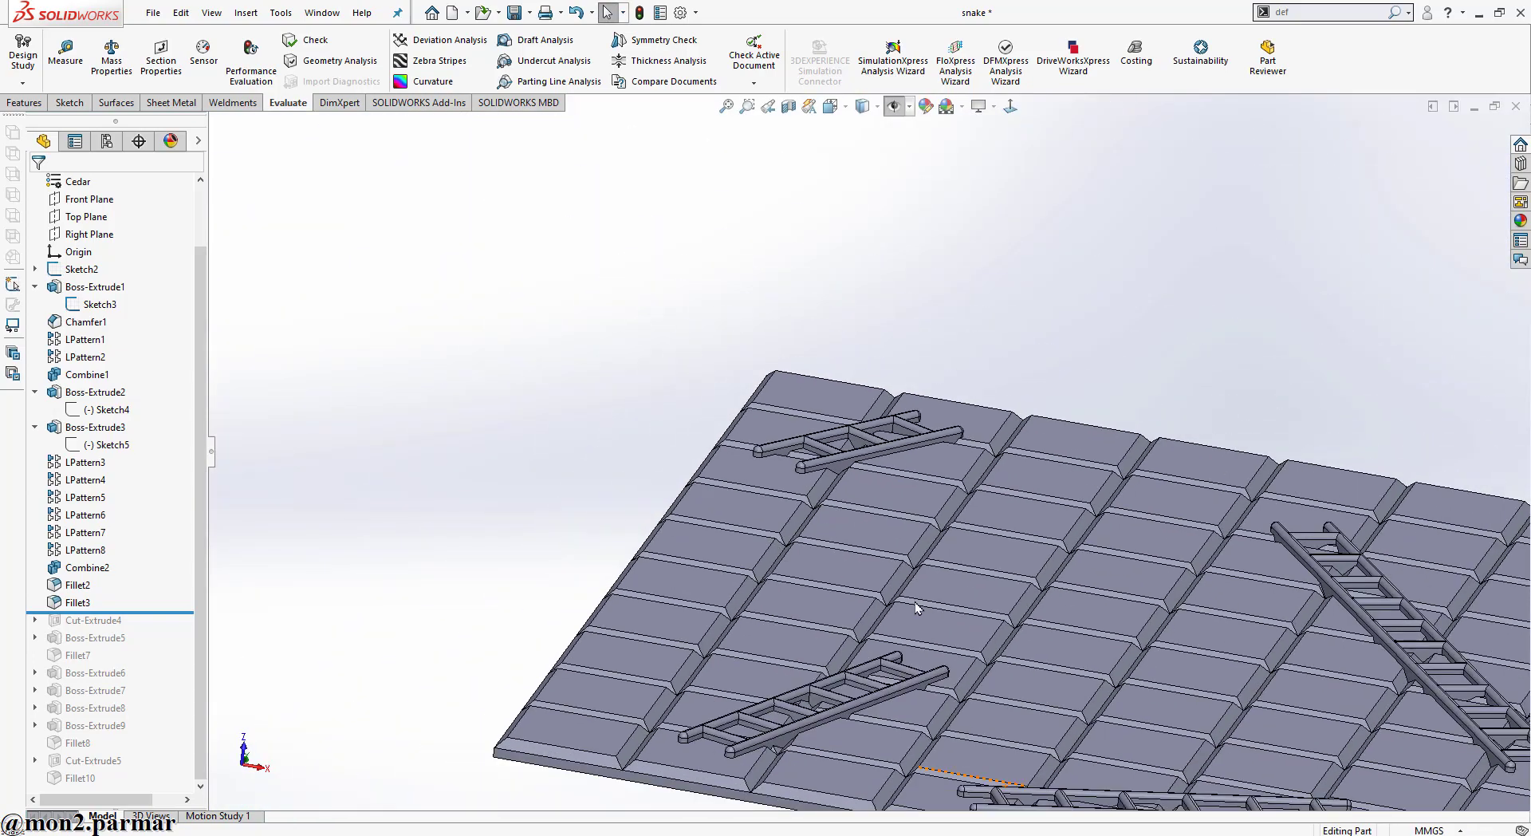
scroll(916, 608, down, 2)
Roll the model forward below Cut-Extrude4 to carve the snakes back into the board
middle_drag(1117, 614, 1145, 626)
scroll(1080, 517, up, 5)
scroll(1080, 517, up, 2)
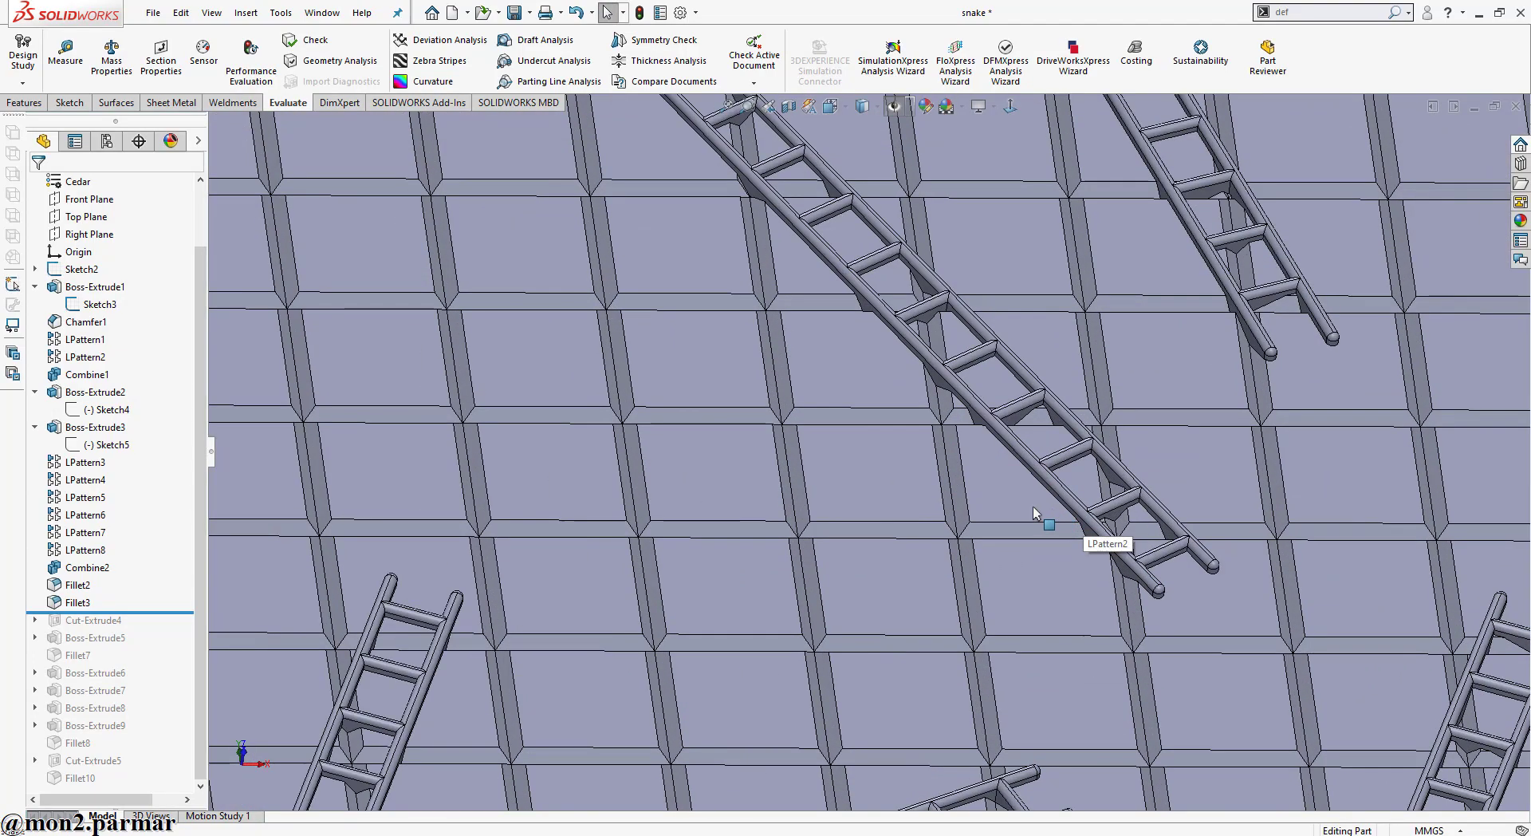
drag(159, 612, 163, 632)
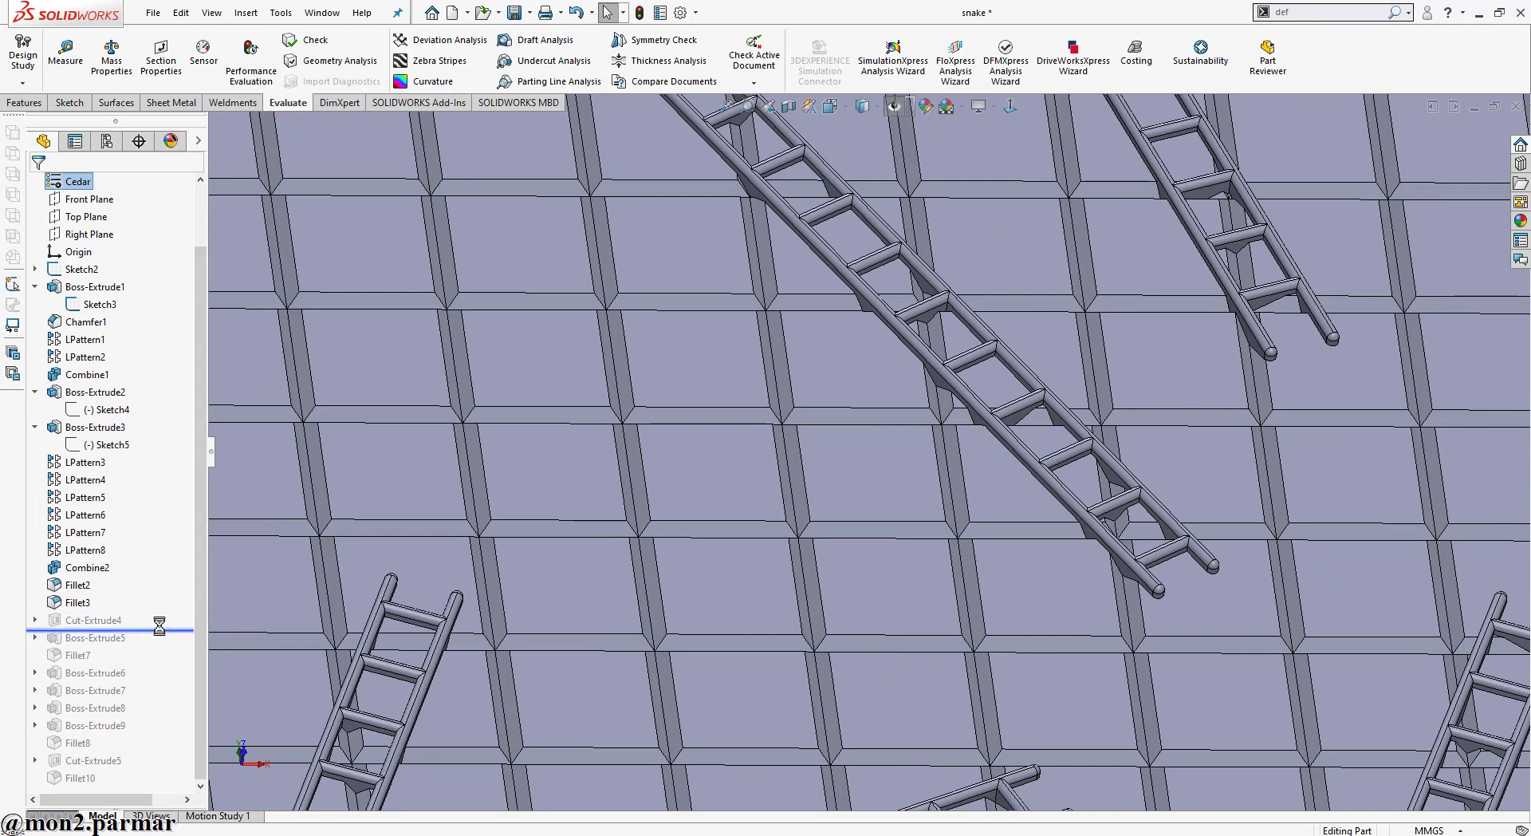
Rebuild the model and open the snake outline sketch, Sketch6, for editing
key(f)
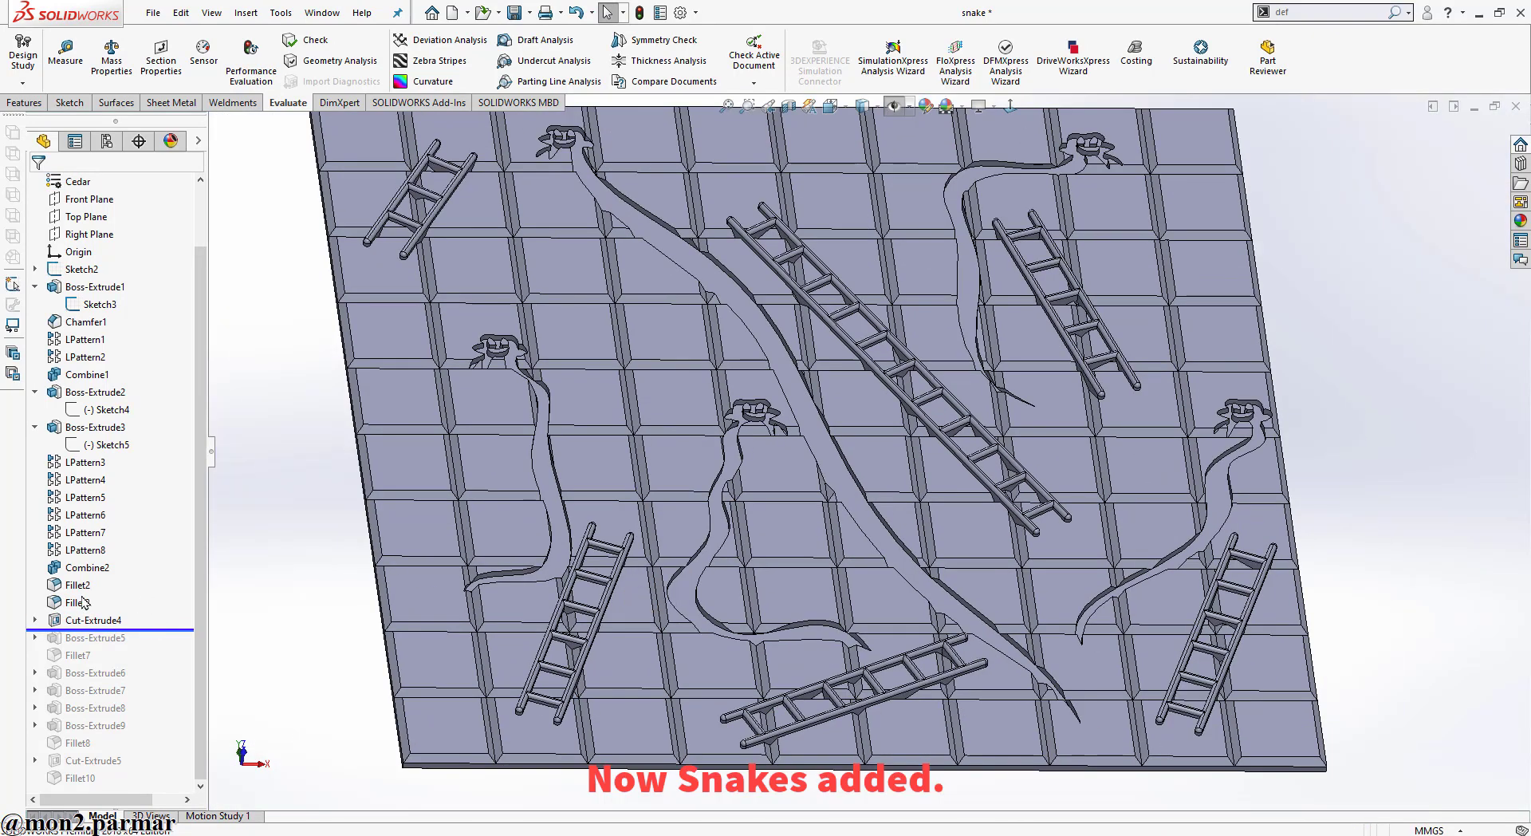
click(34, 619)
click(96, 638)
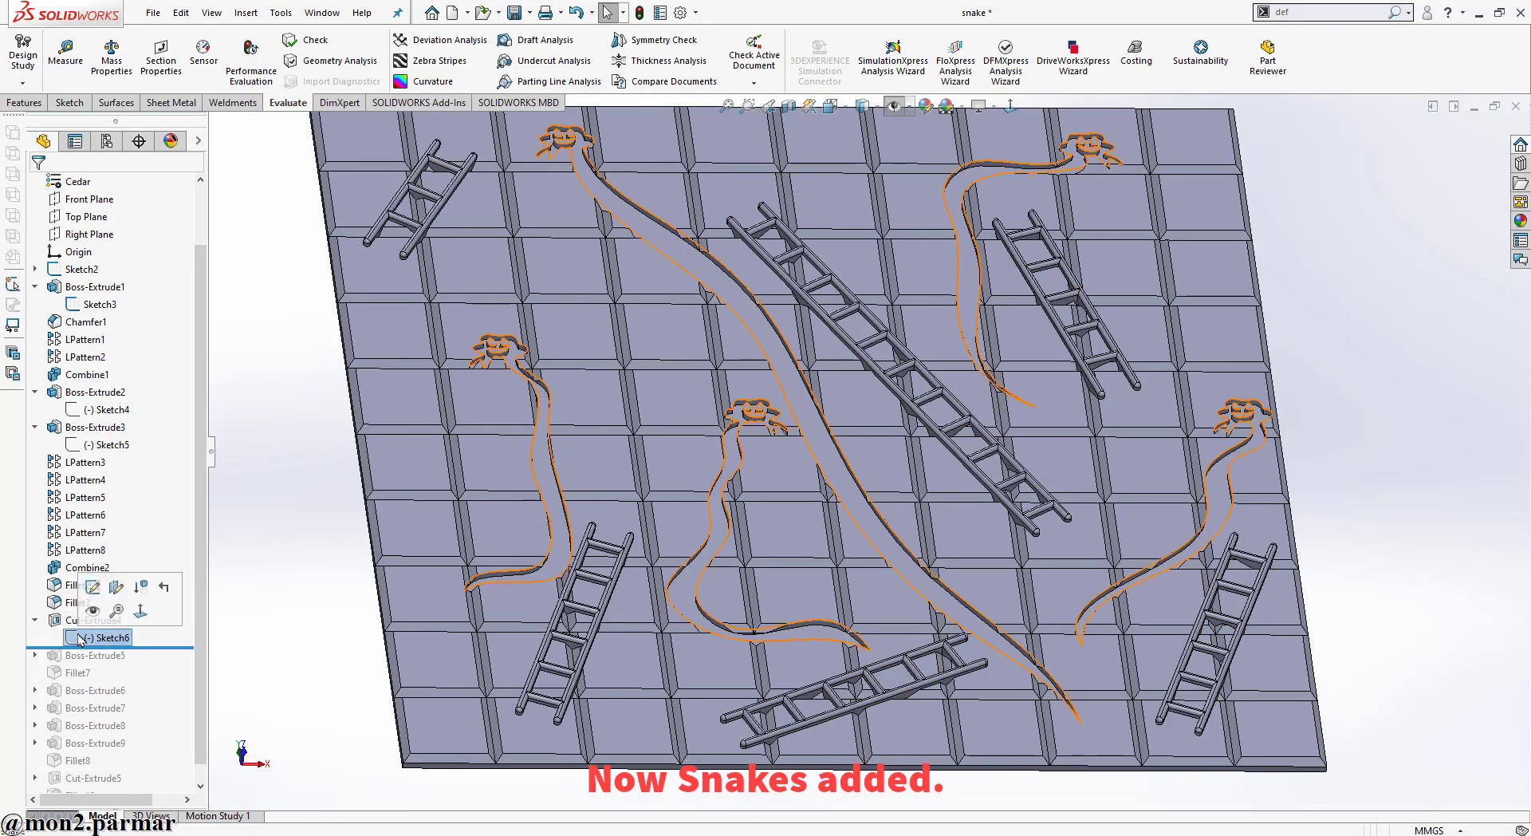
click(93, 589)
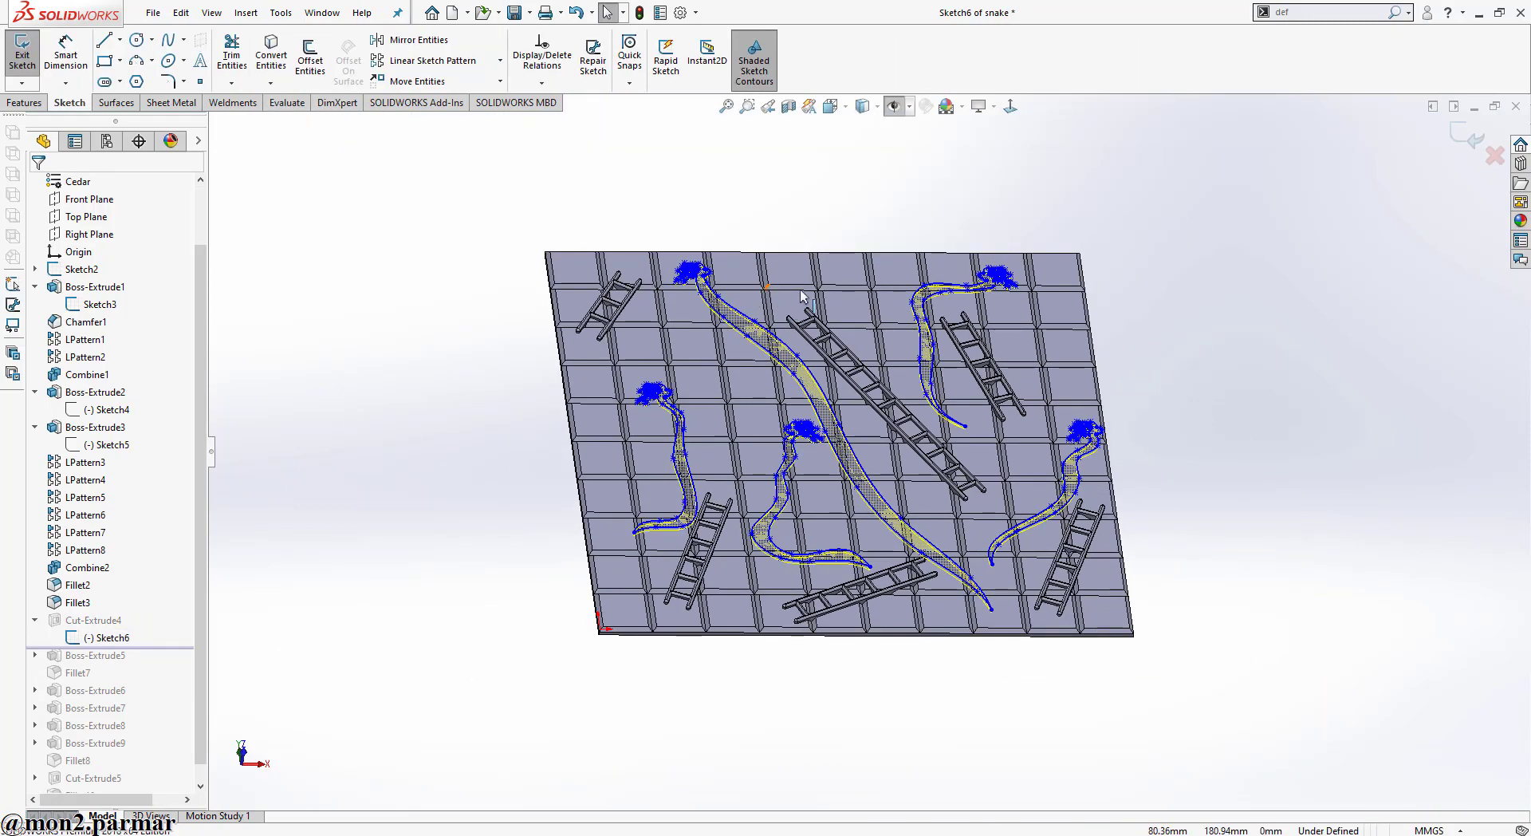
Hide the grey board body, show the coloured reference picture, and look normal to the sketch
right_click(801, 291)
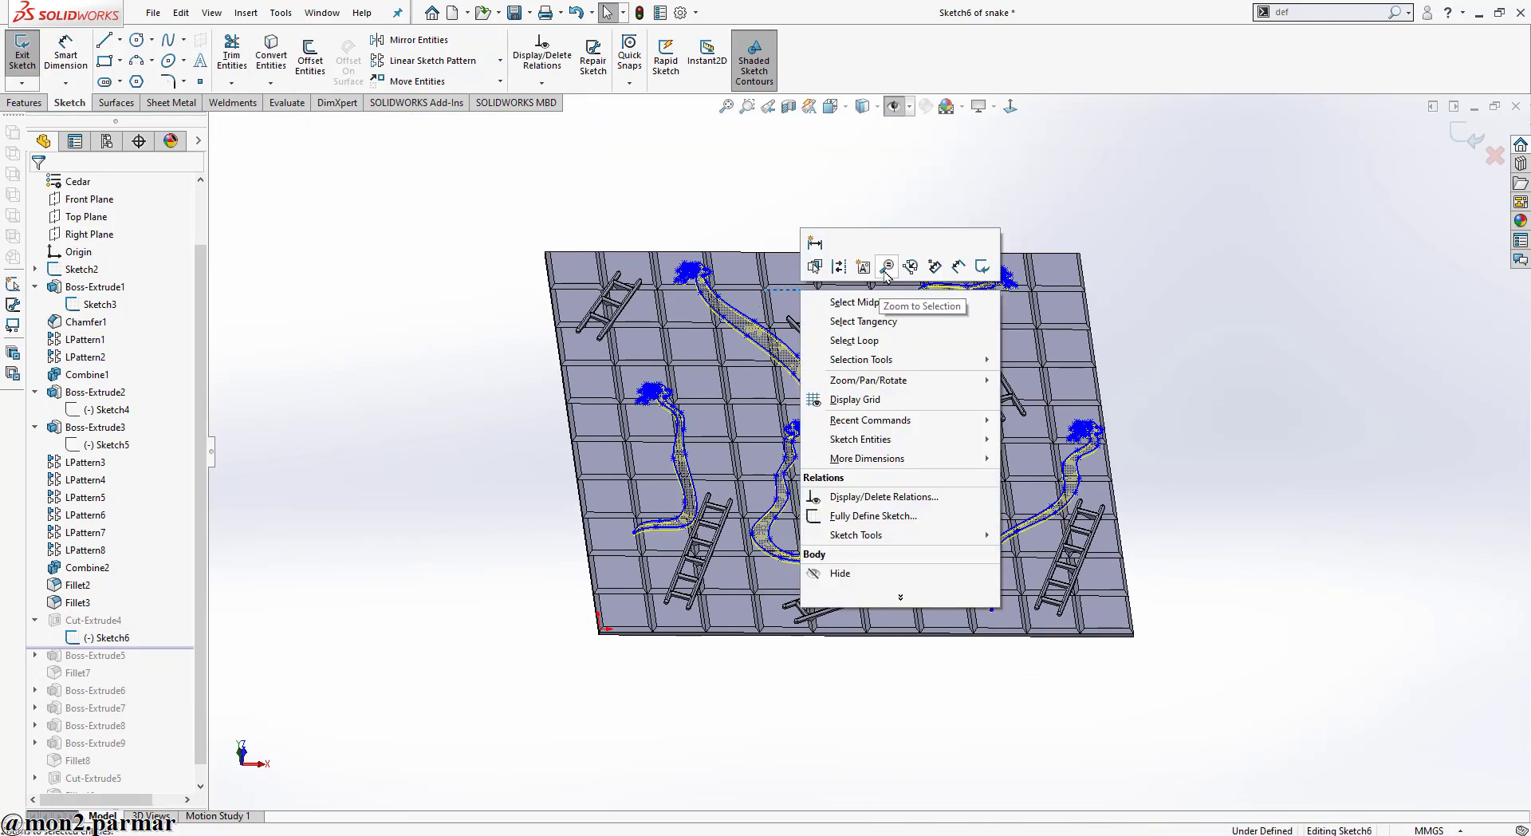
click(833, 575)
click(894, 106)
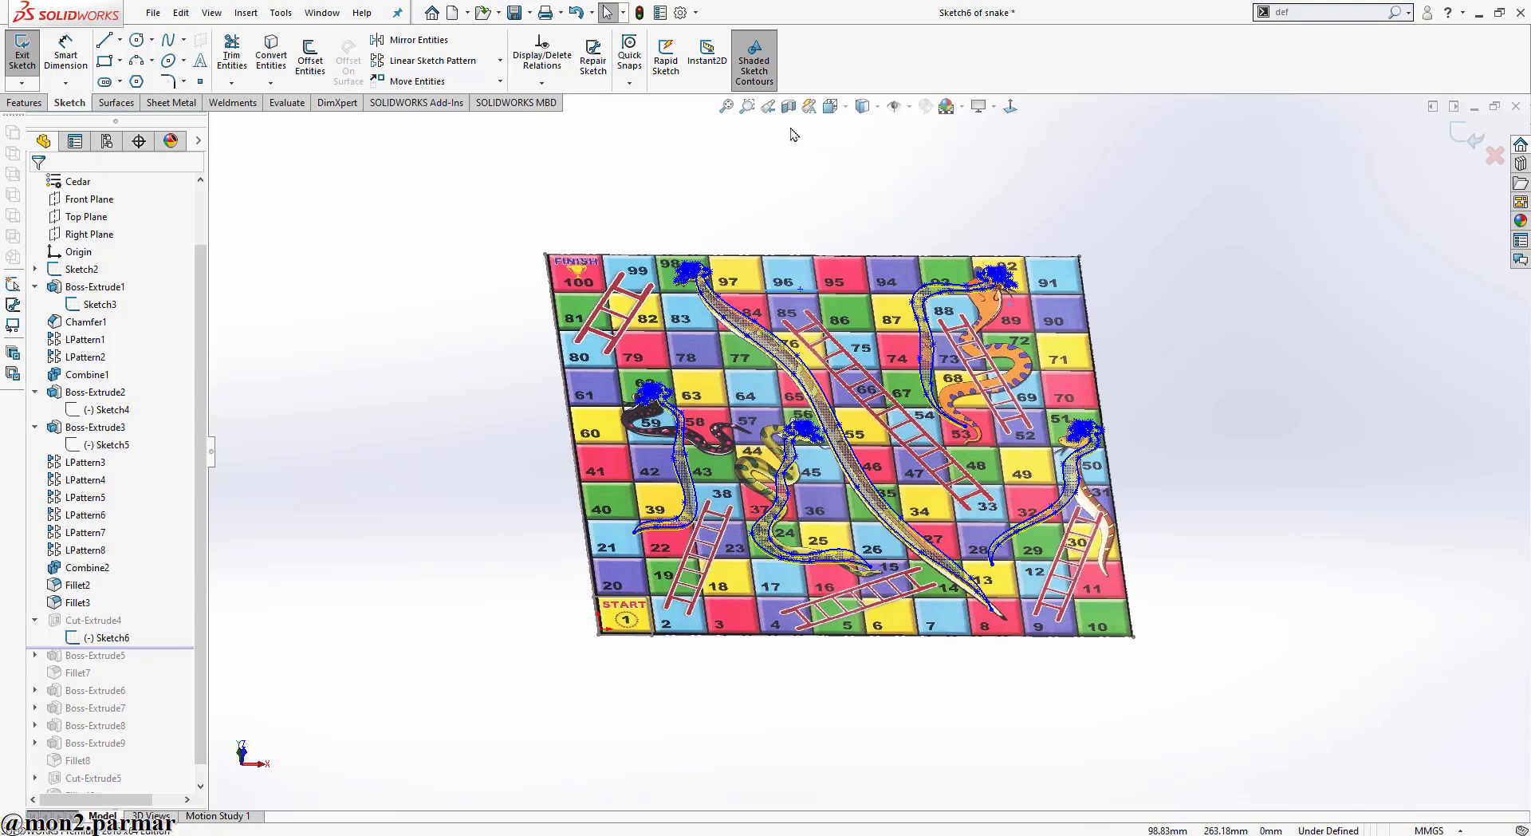
click(726, 109)
key(ctrl+8)
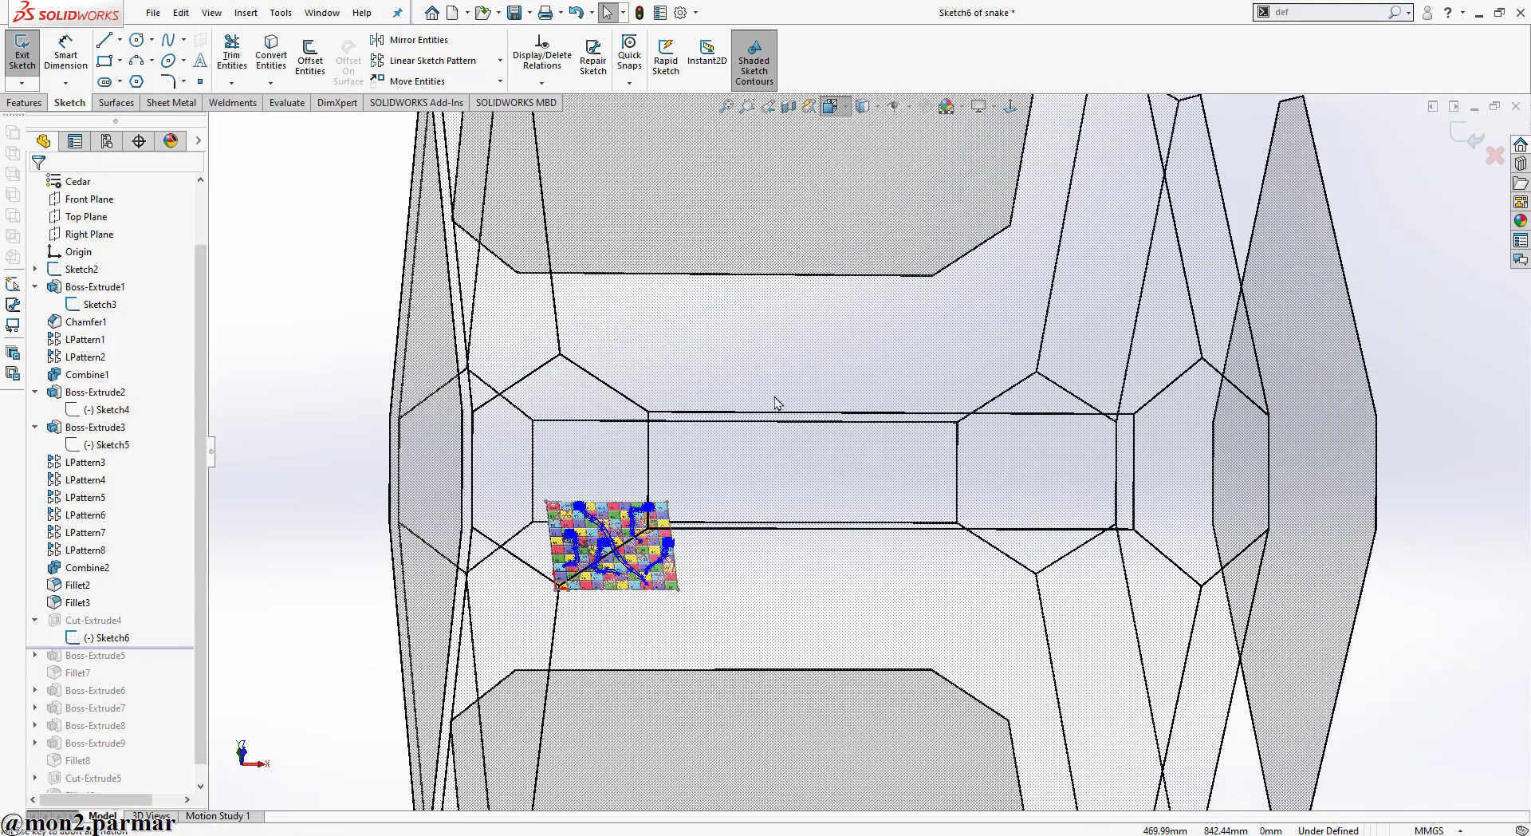
Review Sketch6's traced snake outlines over the picture and exit the sketch
right_click(106, 637)
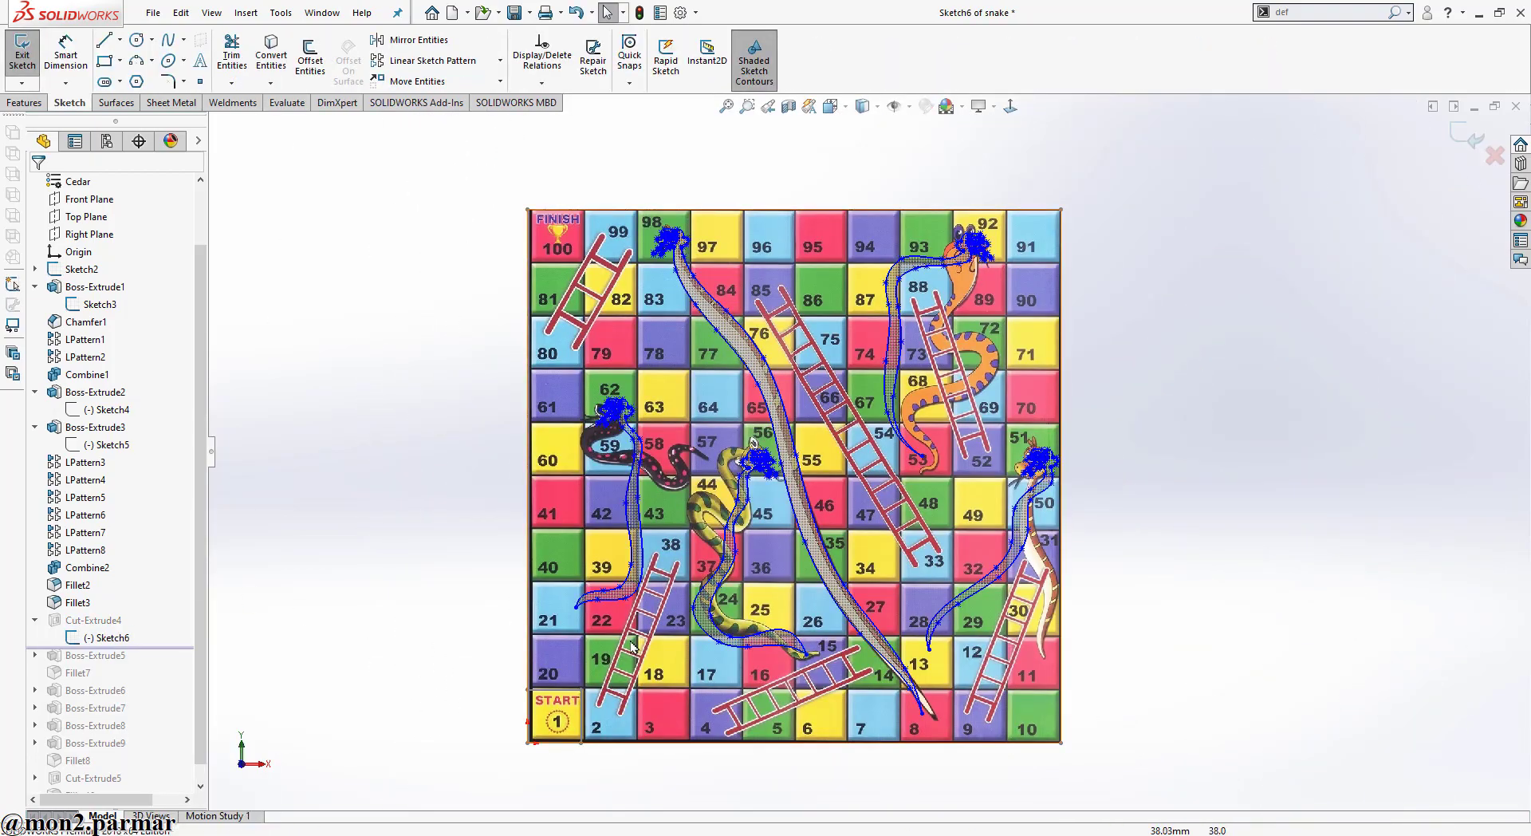
scroll(593, 530, down, 3)
scroll(603, 300, down, 2)
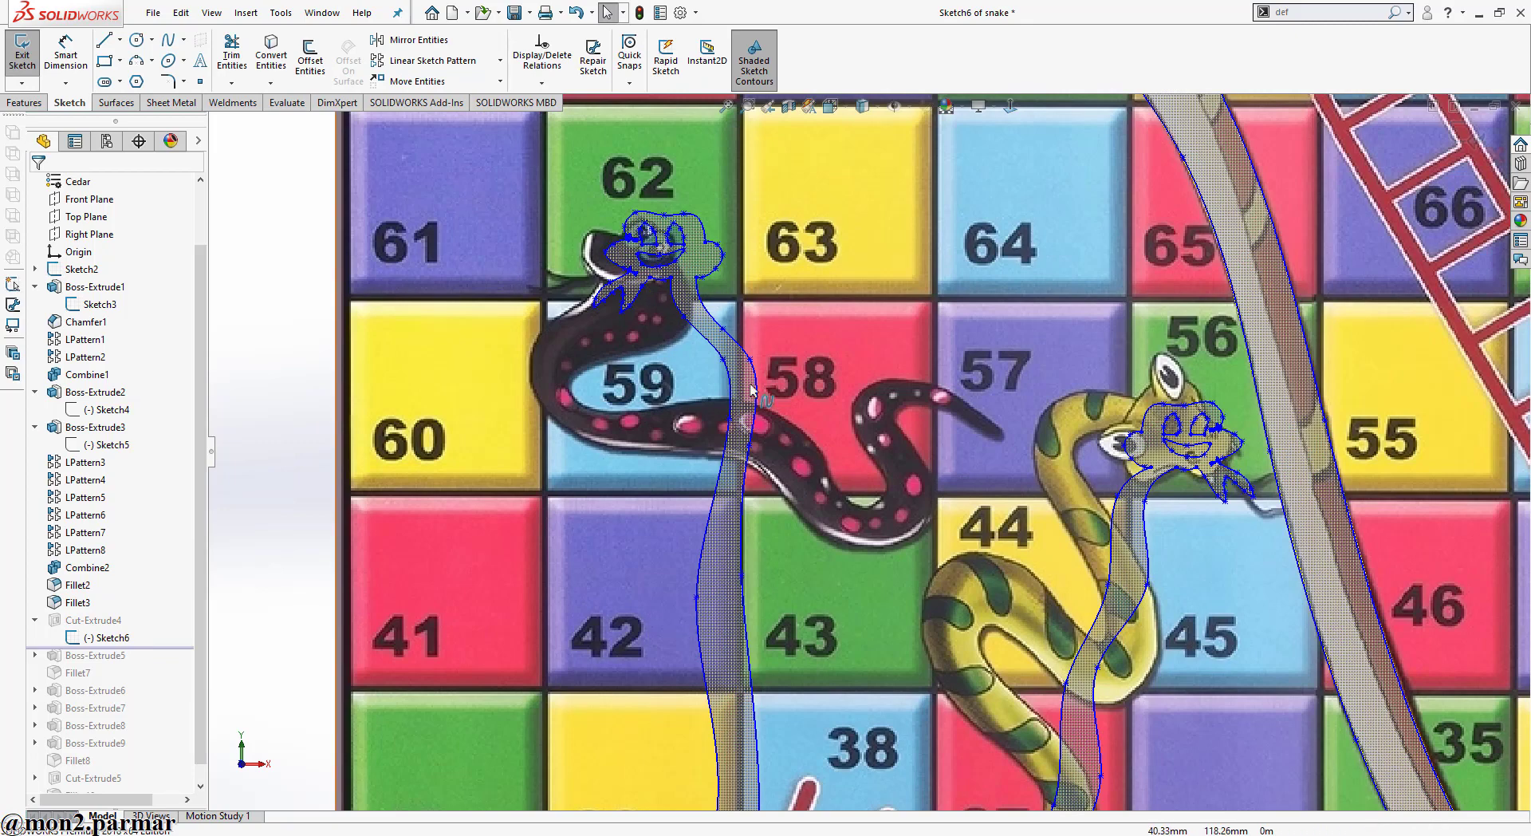
scroll(750, 389, up, 4)
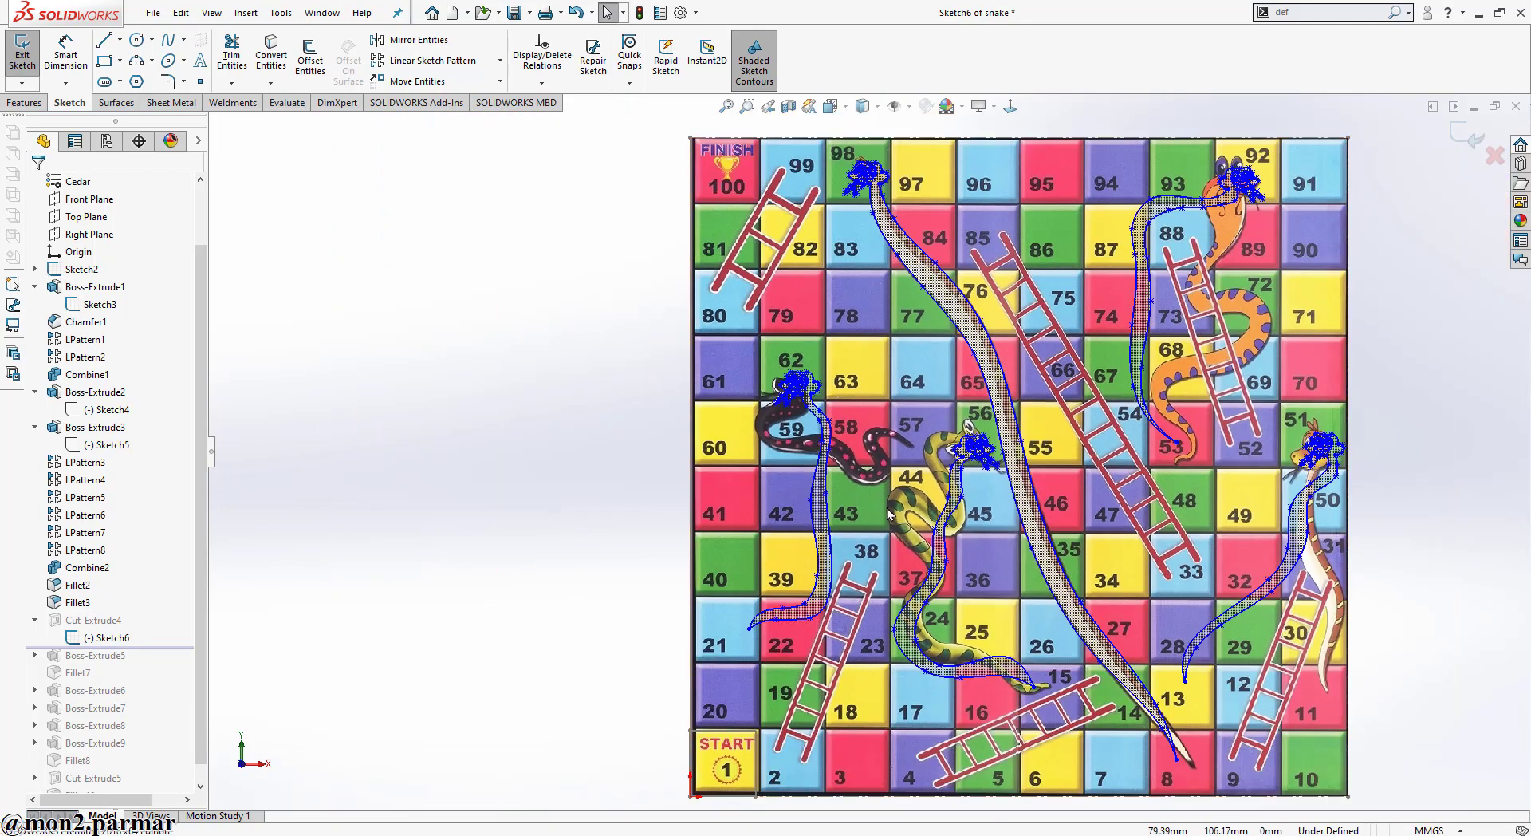
scroll(1292, 470, up, 2)
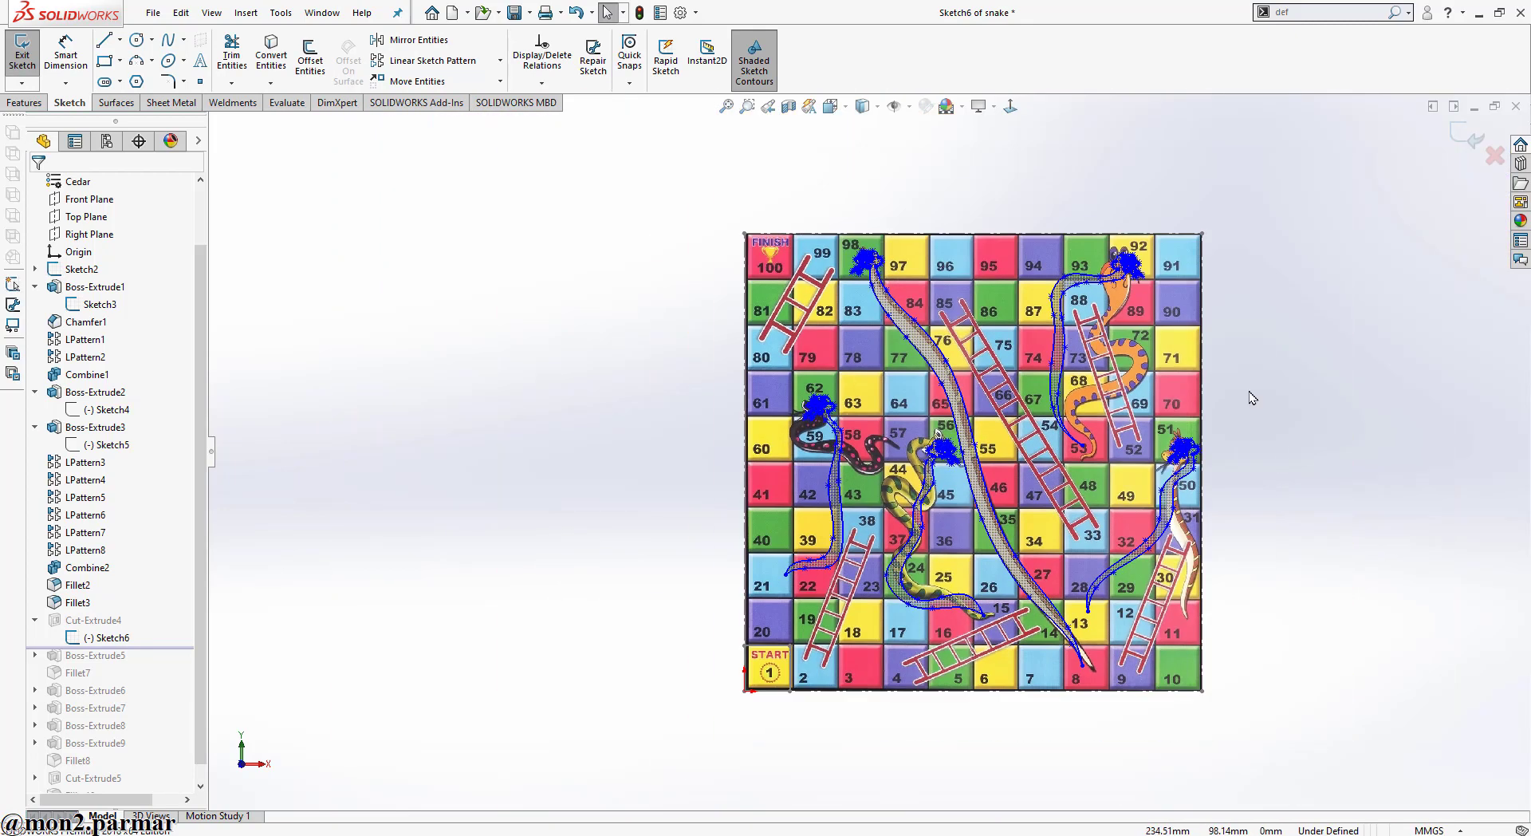
scroll(1163, 255, down, 2)
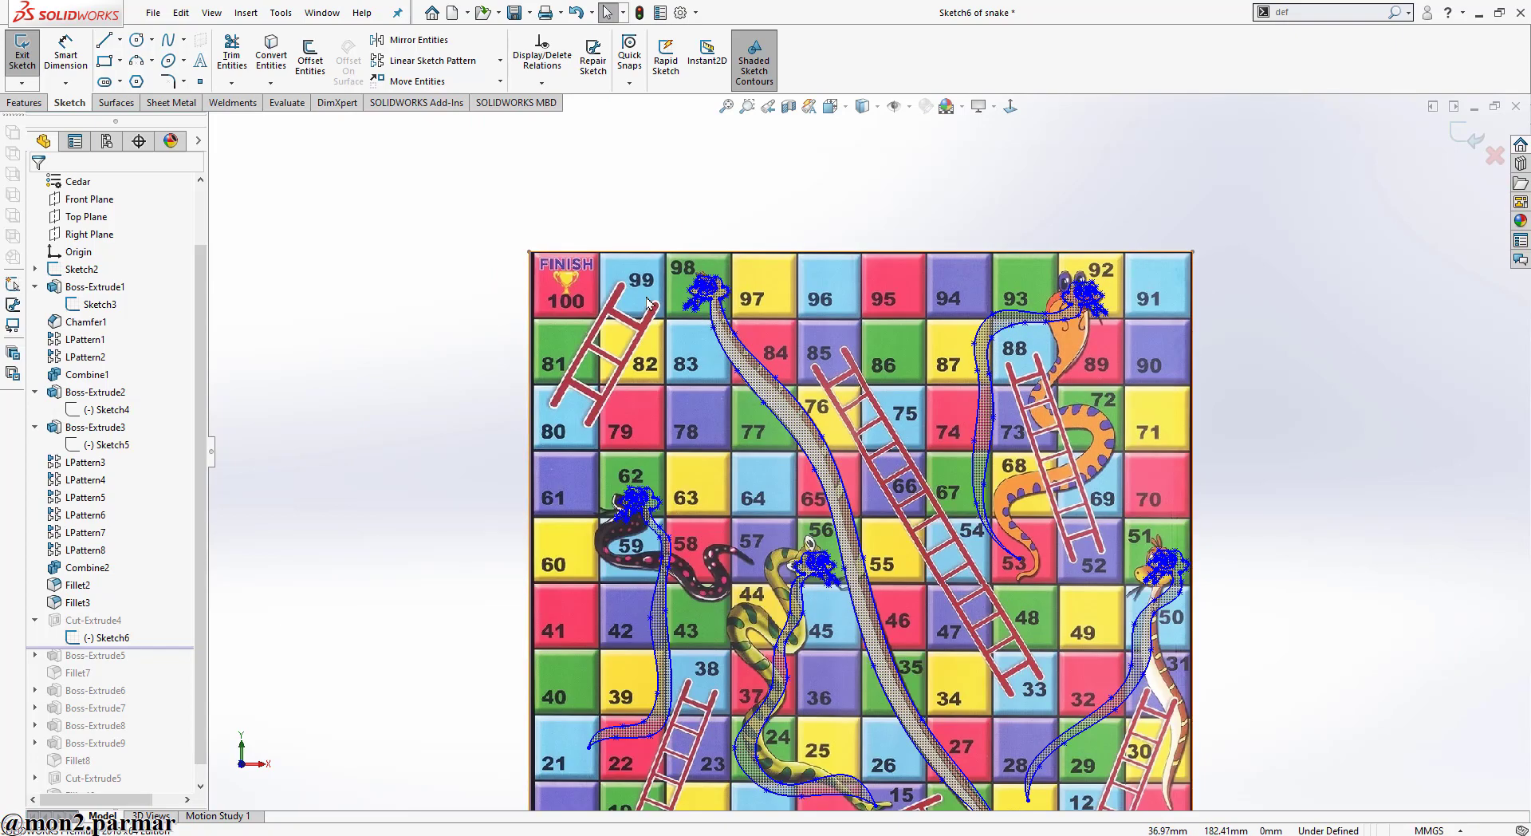
key(f)
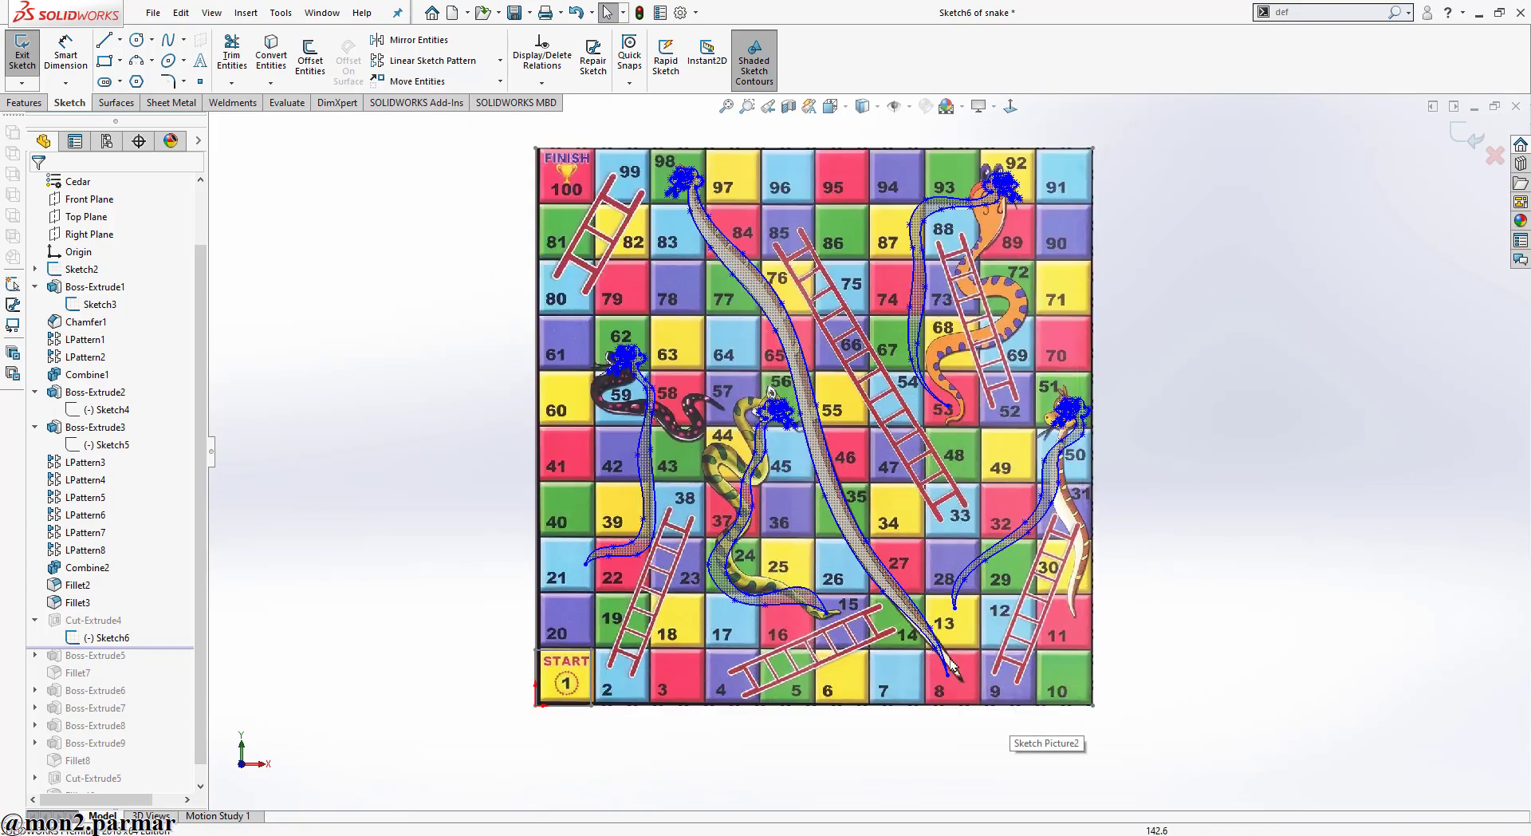
click(1456, 138)
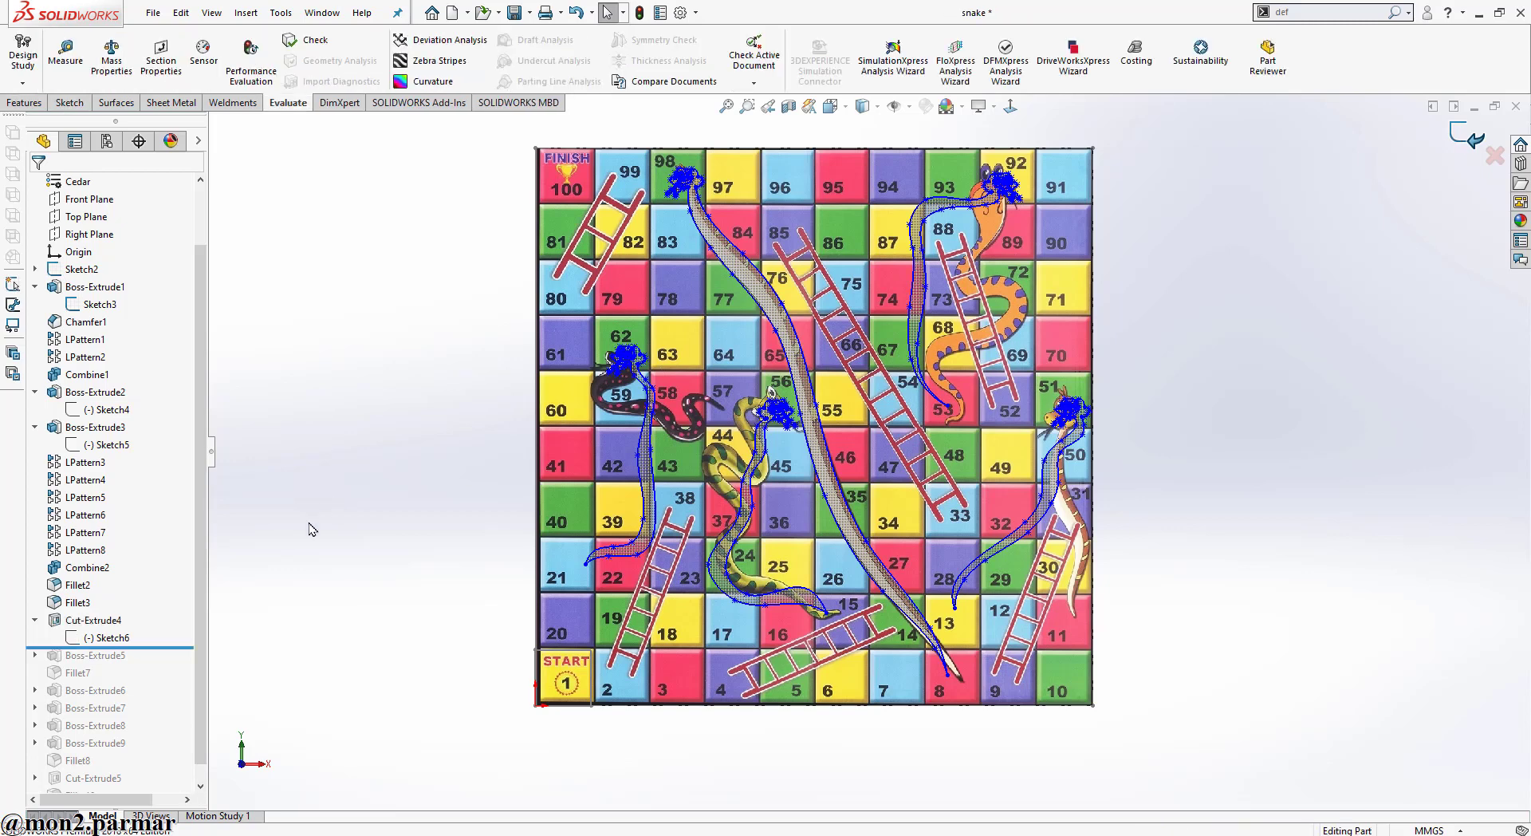
Hide the reference picture and show the full grey board in a perspective view
click(895, 108)
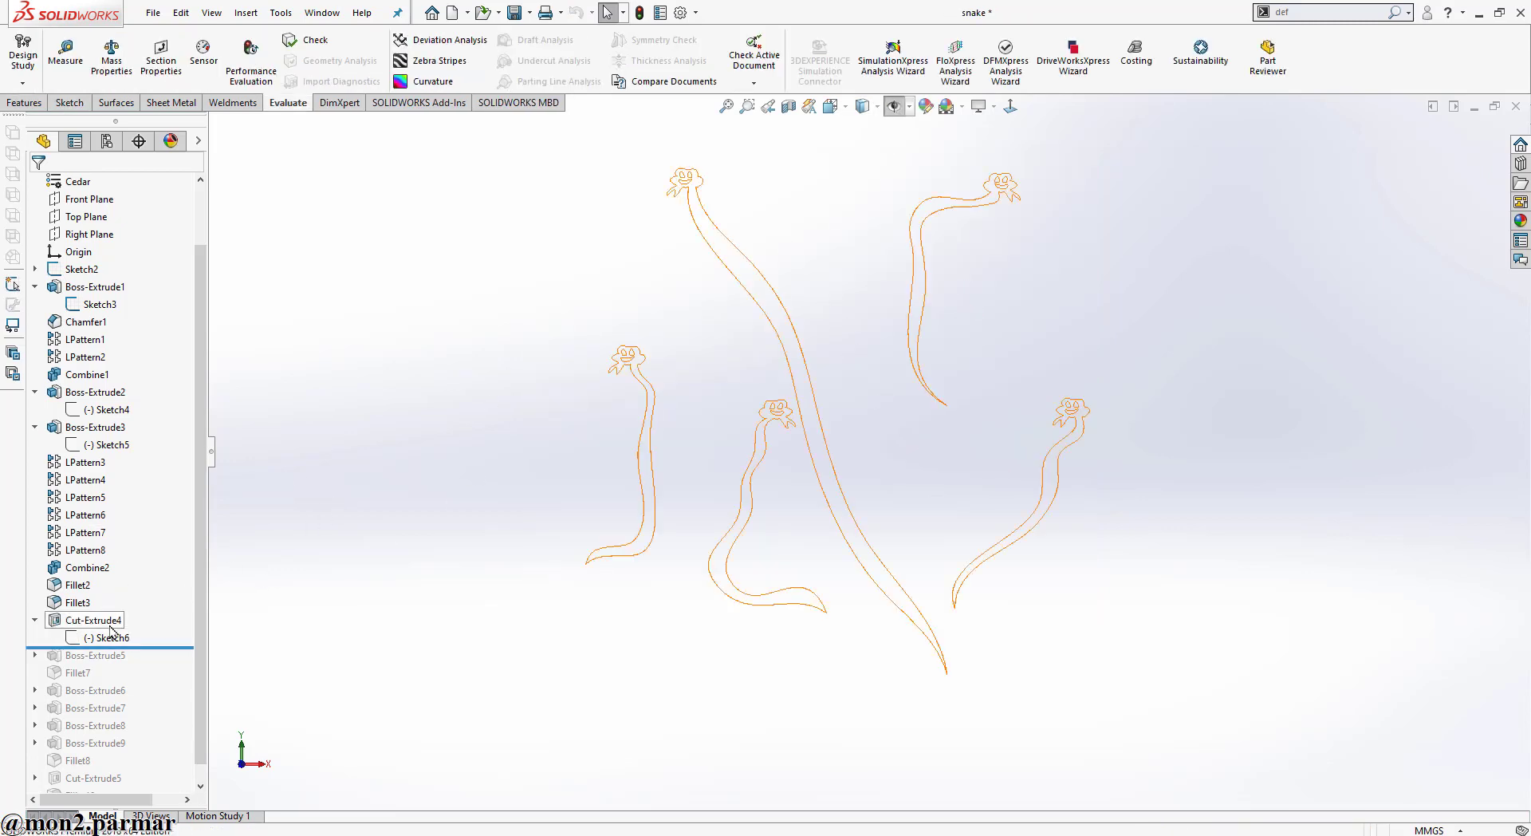
click(104, 637)
click(533, 535)
scroll(794, 467, down, 2)
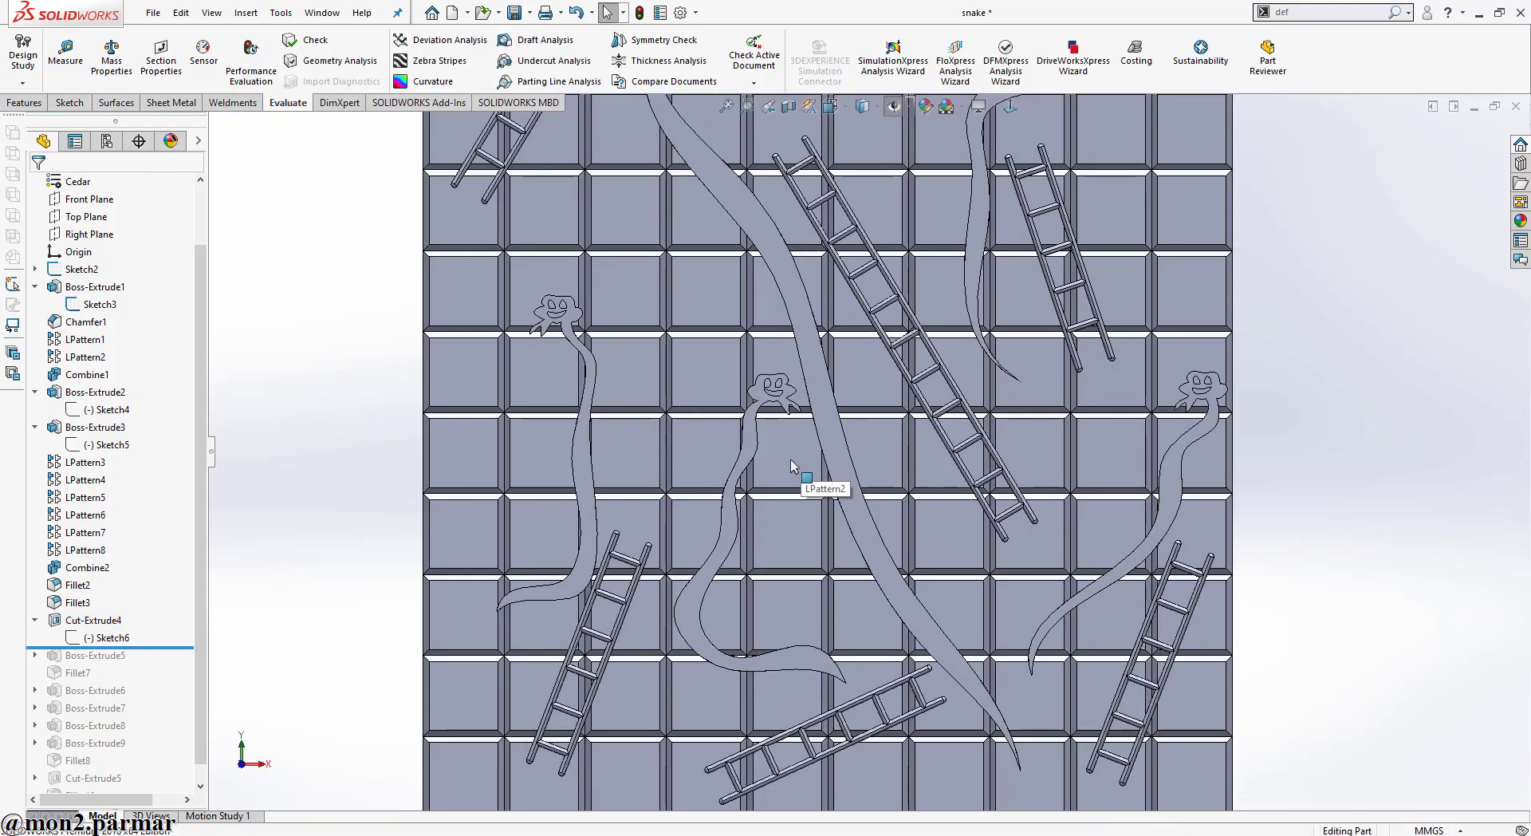
middle_drag(594, 503, 604, 550)
scroll(603, 550, down, 3)
scroll(603, 550, down, 2)
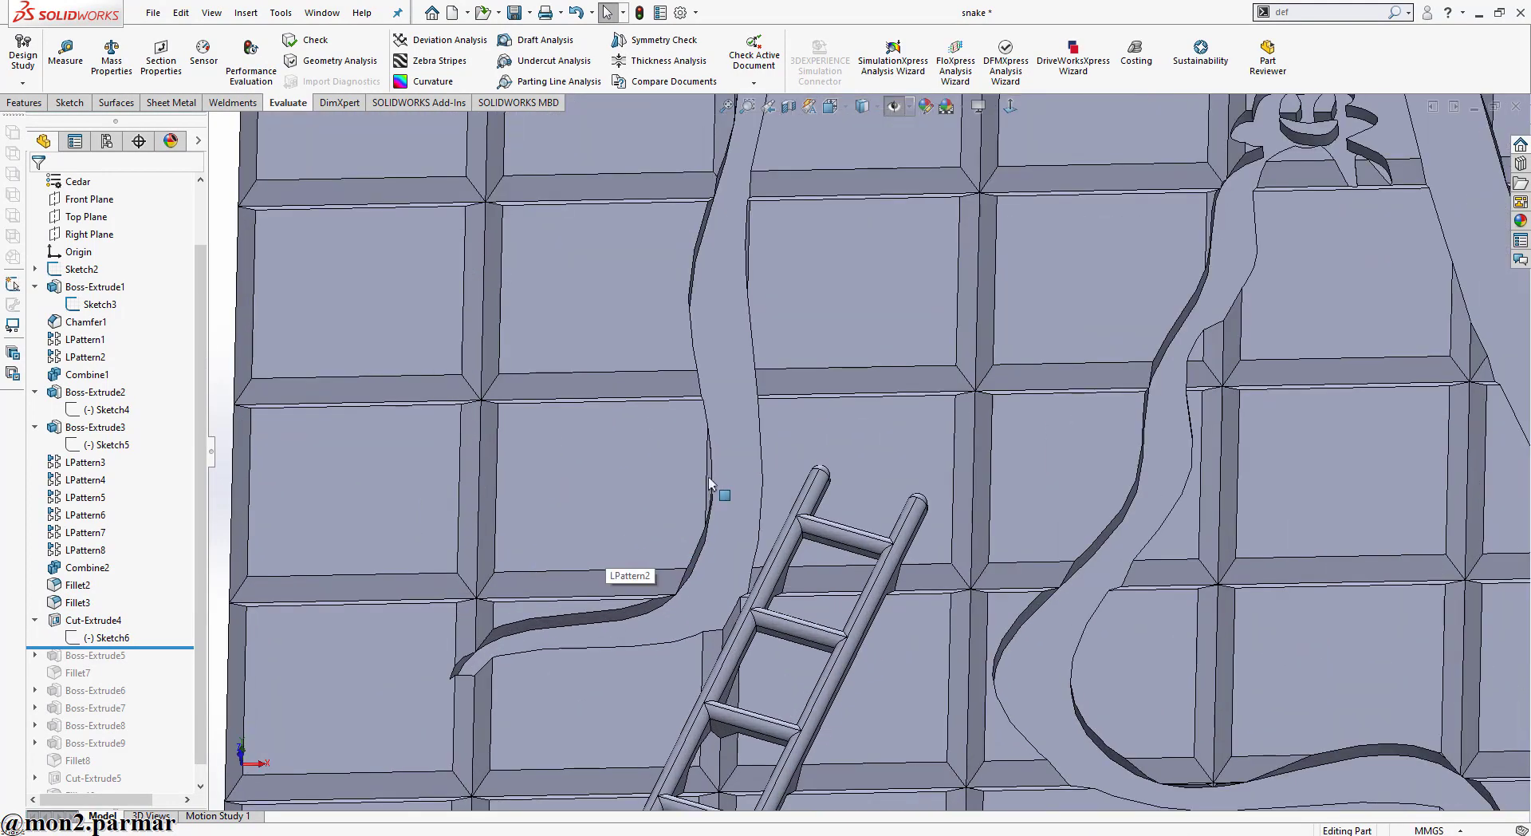
Open the Cut-Extrude4 snake cut for editing, then cancel without changes
click(93, 620)
right_click(99, 637)
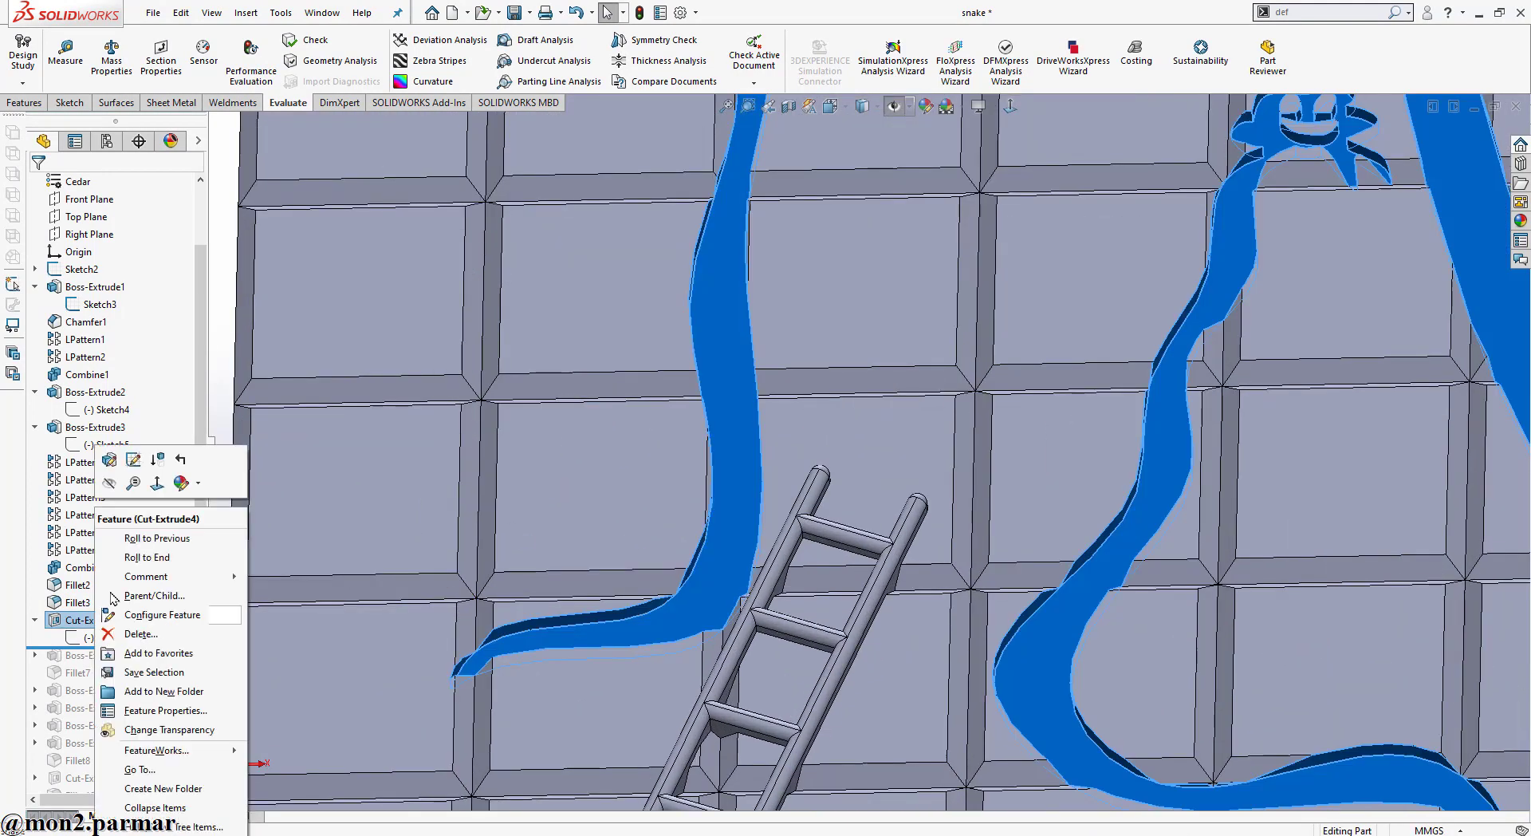
click(112, 463)
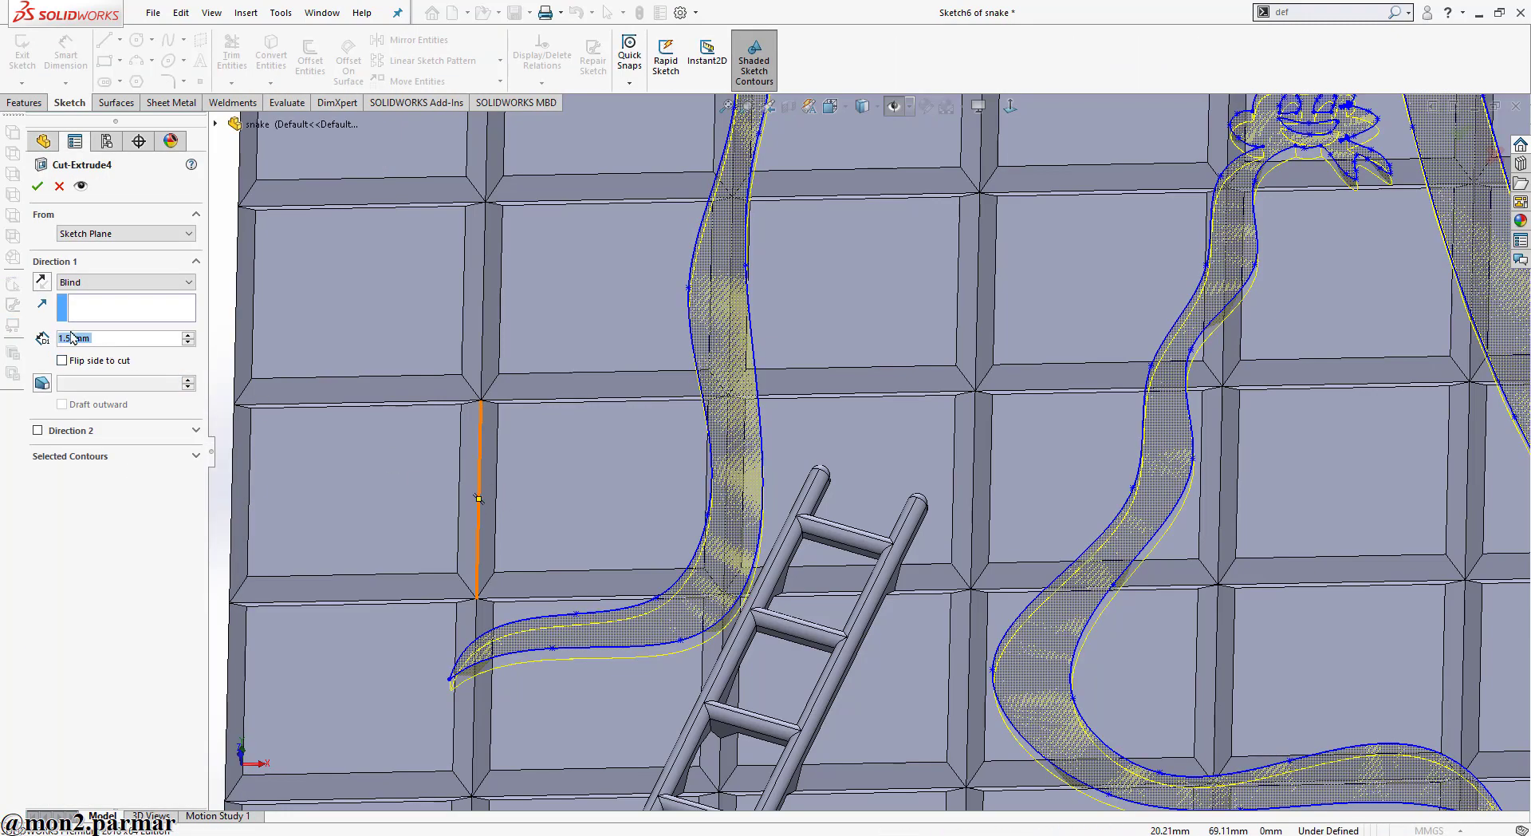
click(59, 186)
Roll the model forward below Boss-Extrude5 to add the cell numbers
scroll(619, 519, up, 5)
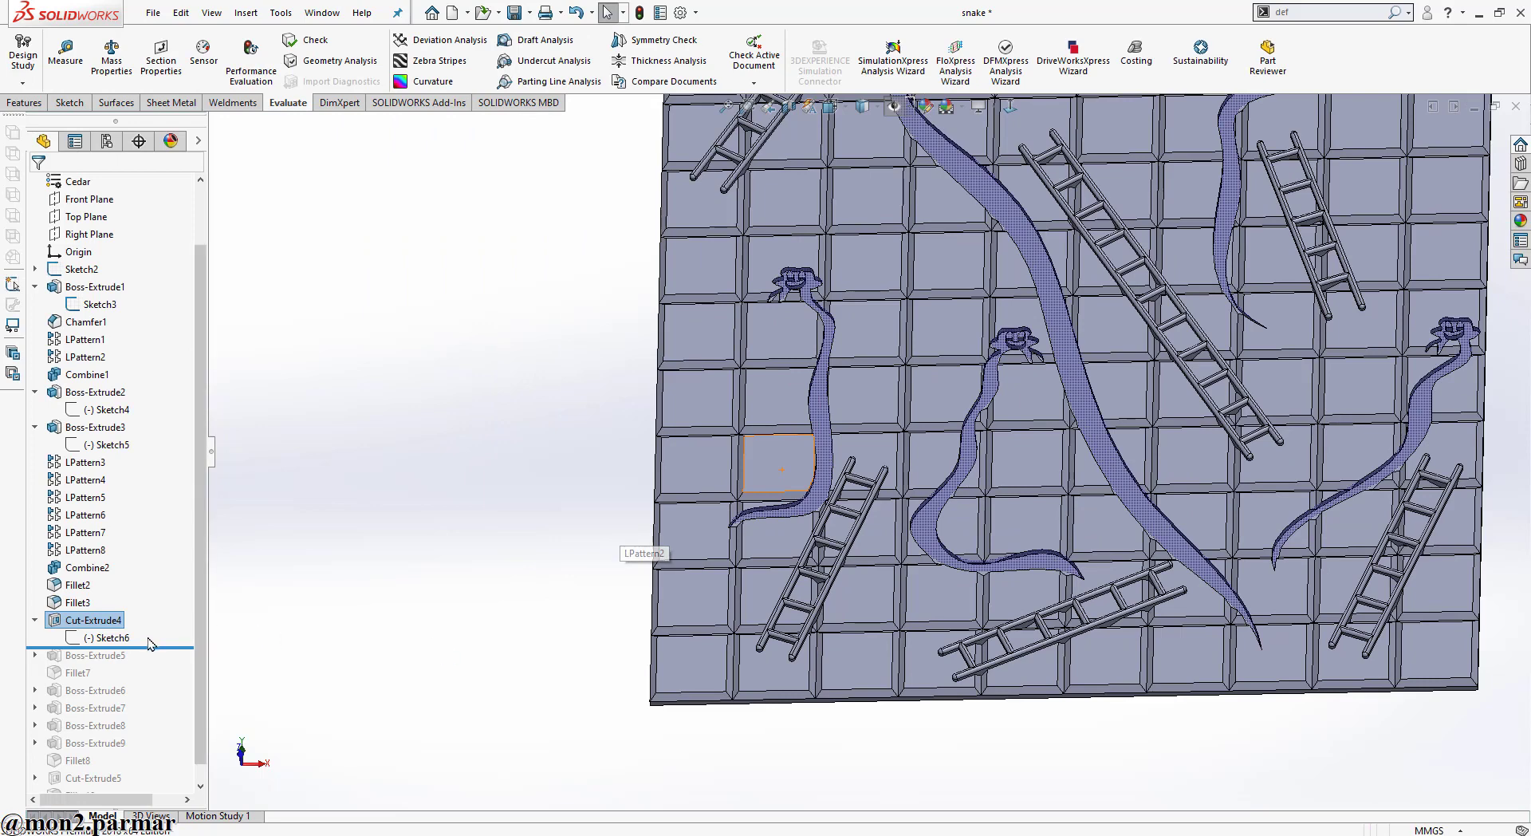
drag(150, 648, 90, 664)
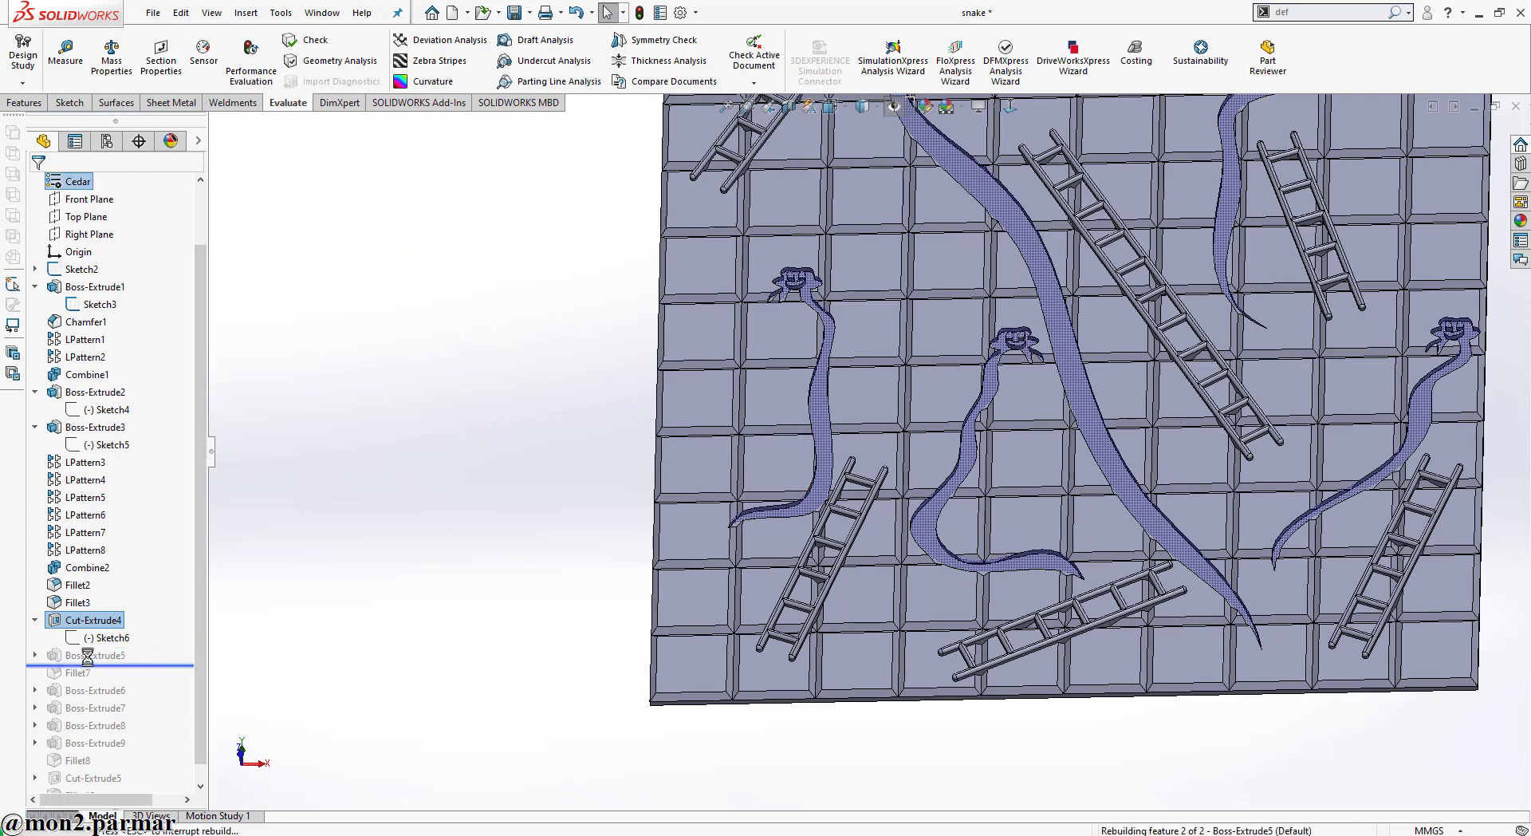
key(z)
key(z)
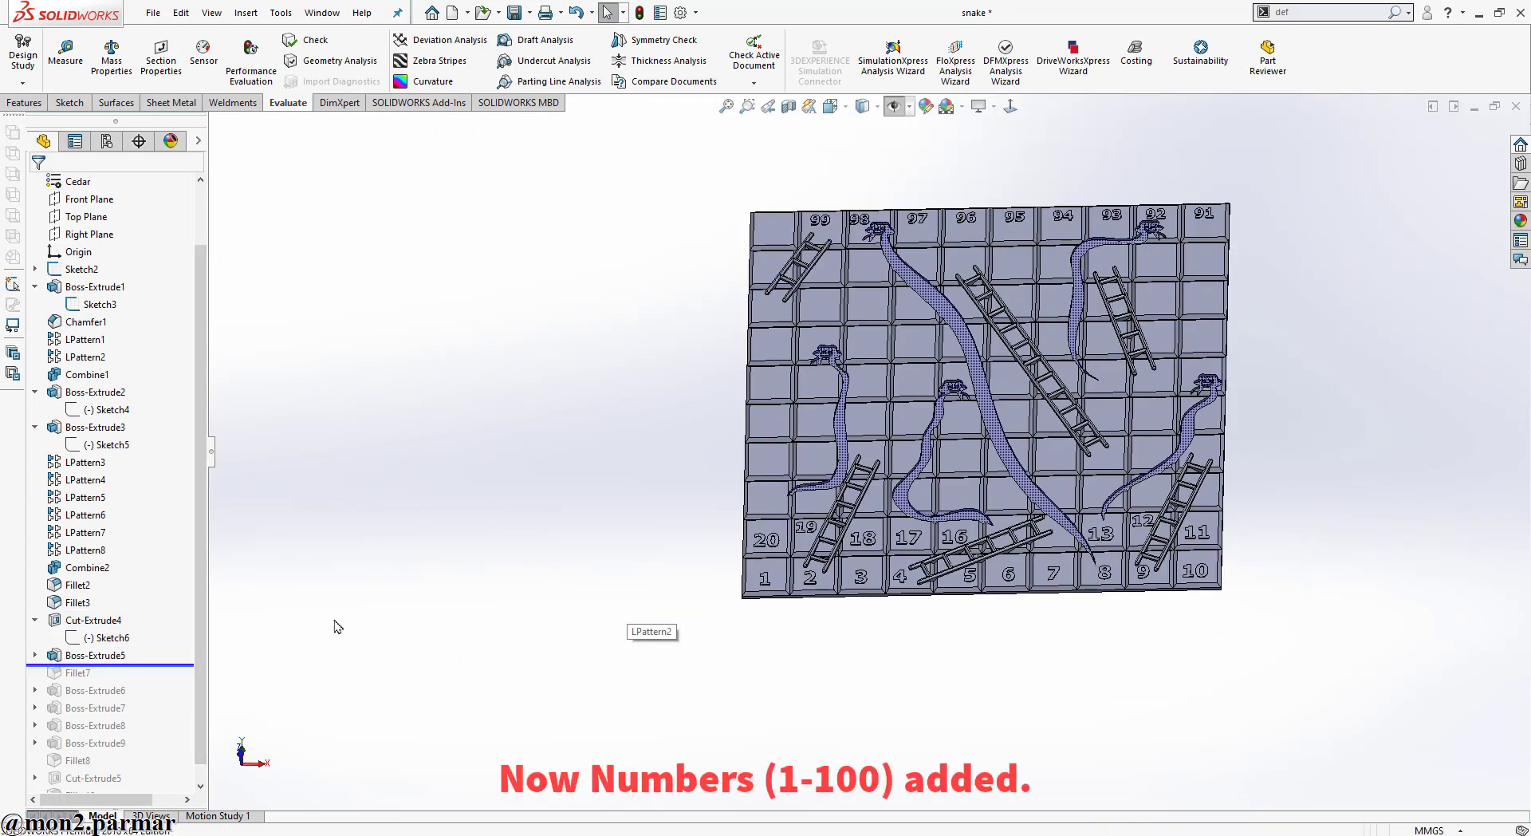
click(35, 654)
click(108, 672)
click(104, 639)
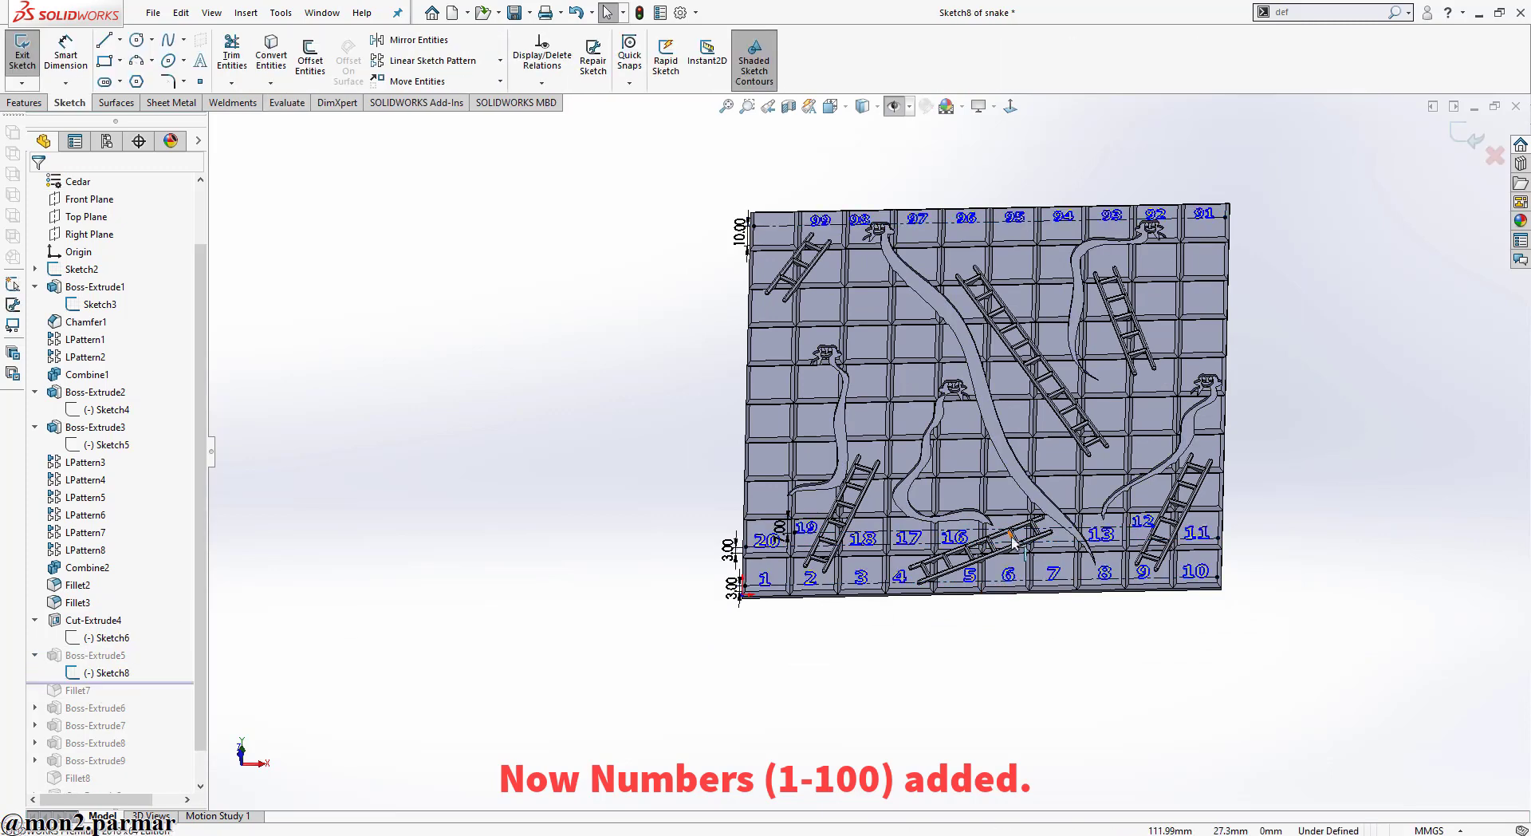
scroll(1011, 540, down, 2)
scroll(881, 553, down, 2)
scroll(718, 550, down, 2)
scroll(579, 552, down, 1)
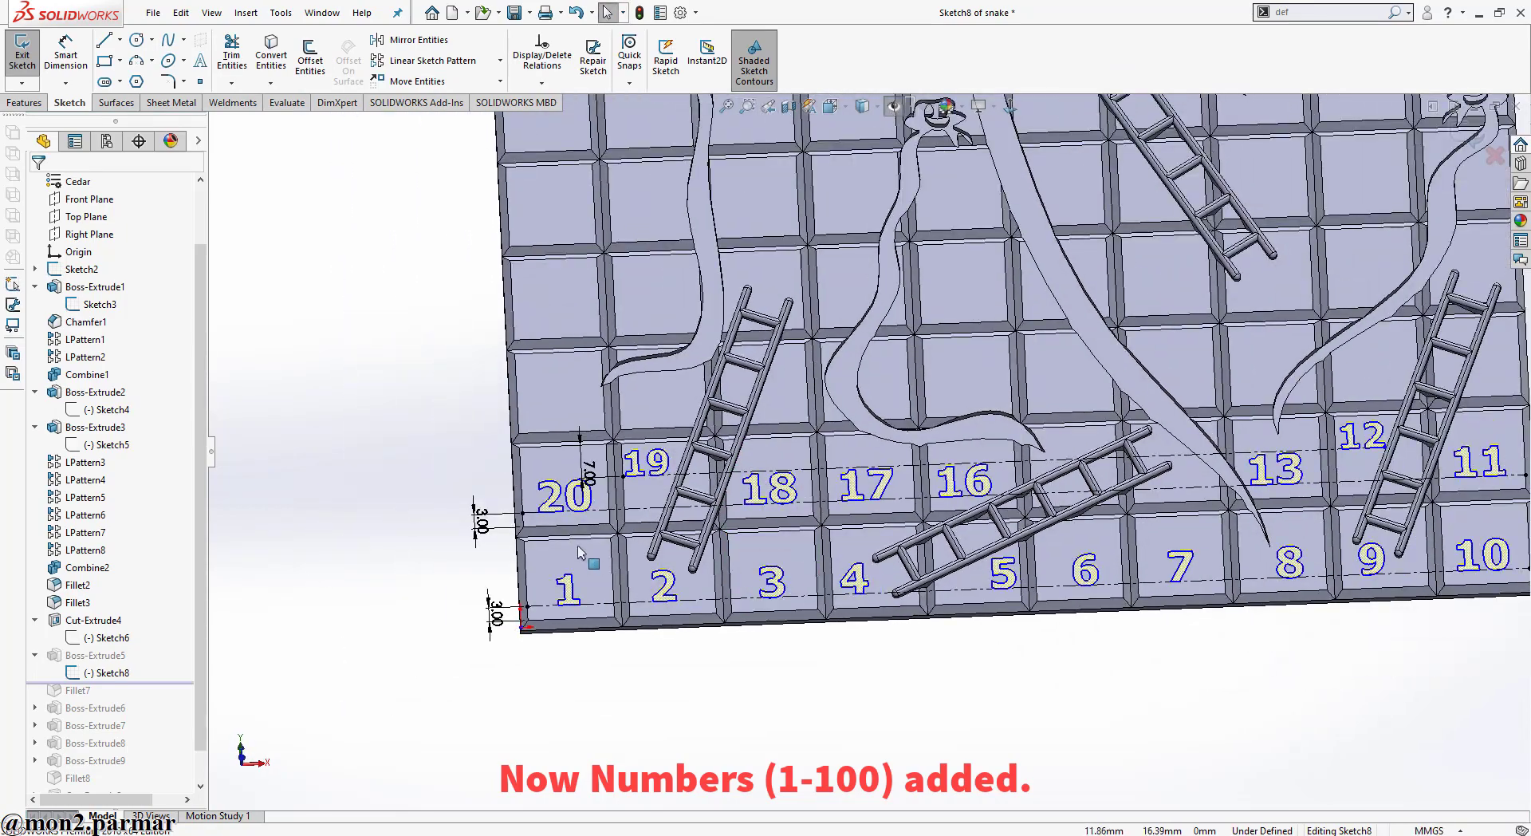
scroll(1101, 519, up, 1)
scroll(1108, 510, down, 3)
scroll(1108, 510, up, 1)
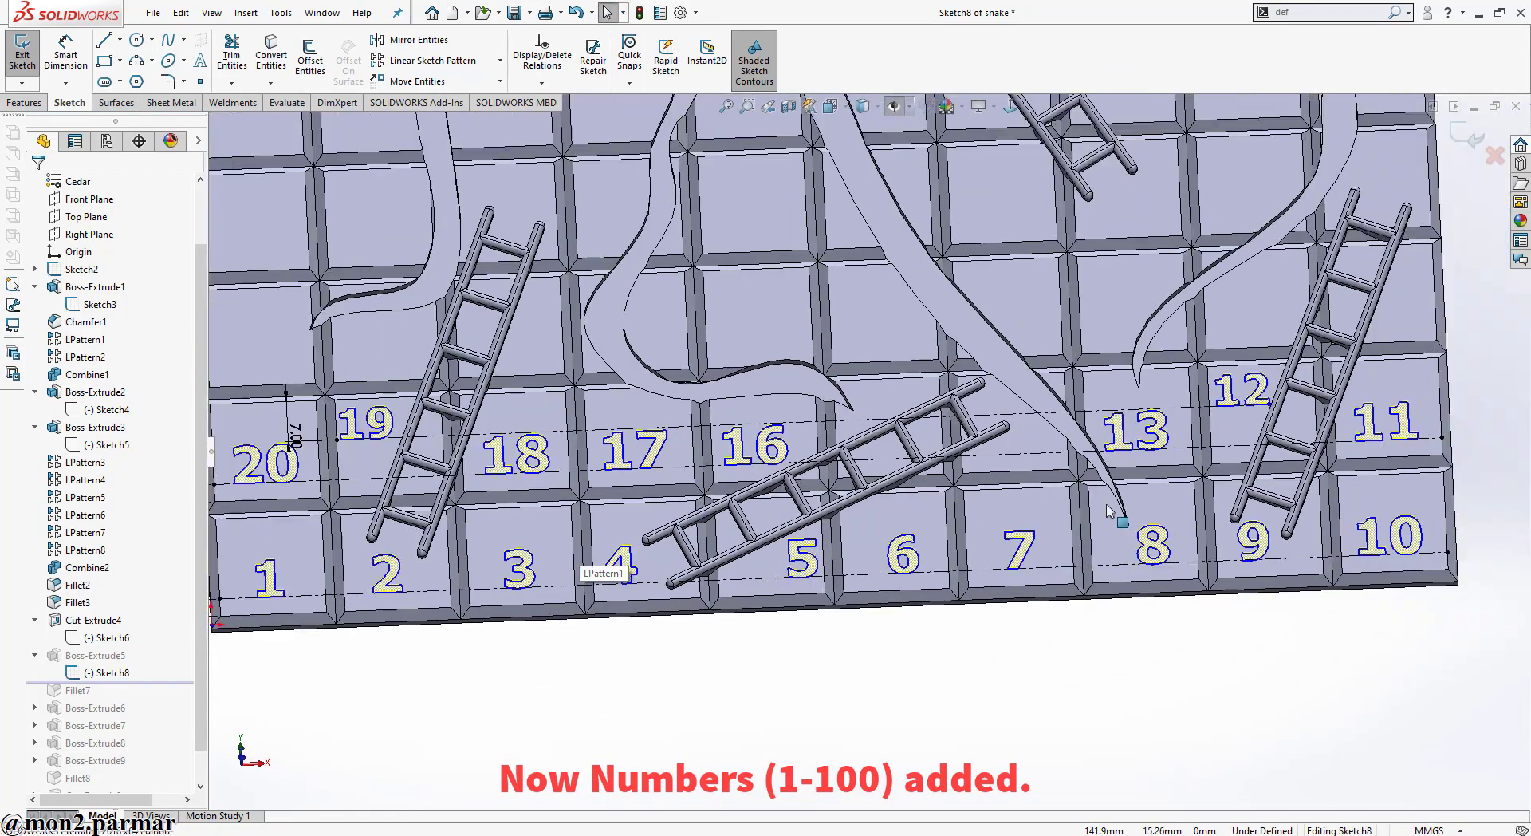
scroll(917, 462, up, 2)
scroll(917, 463, up, 1)
scroll(1207, 335, down, 2)
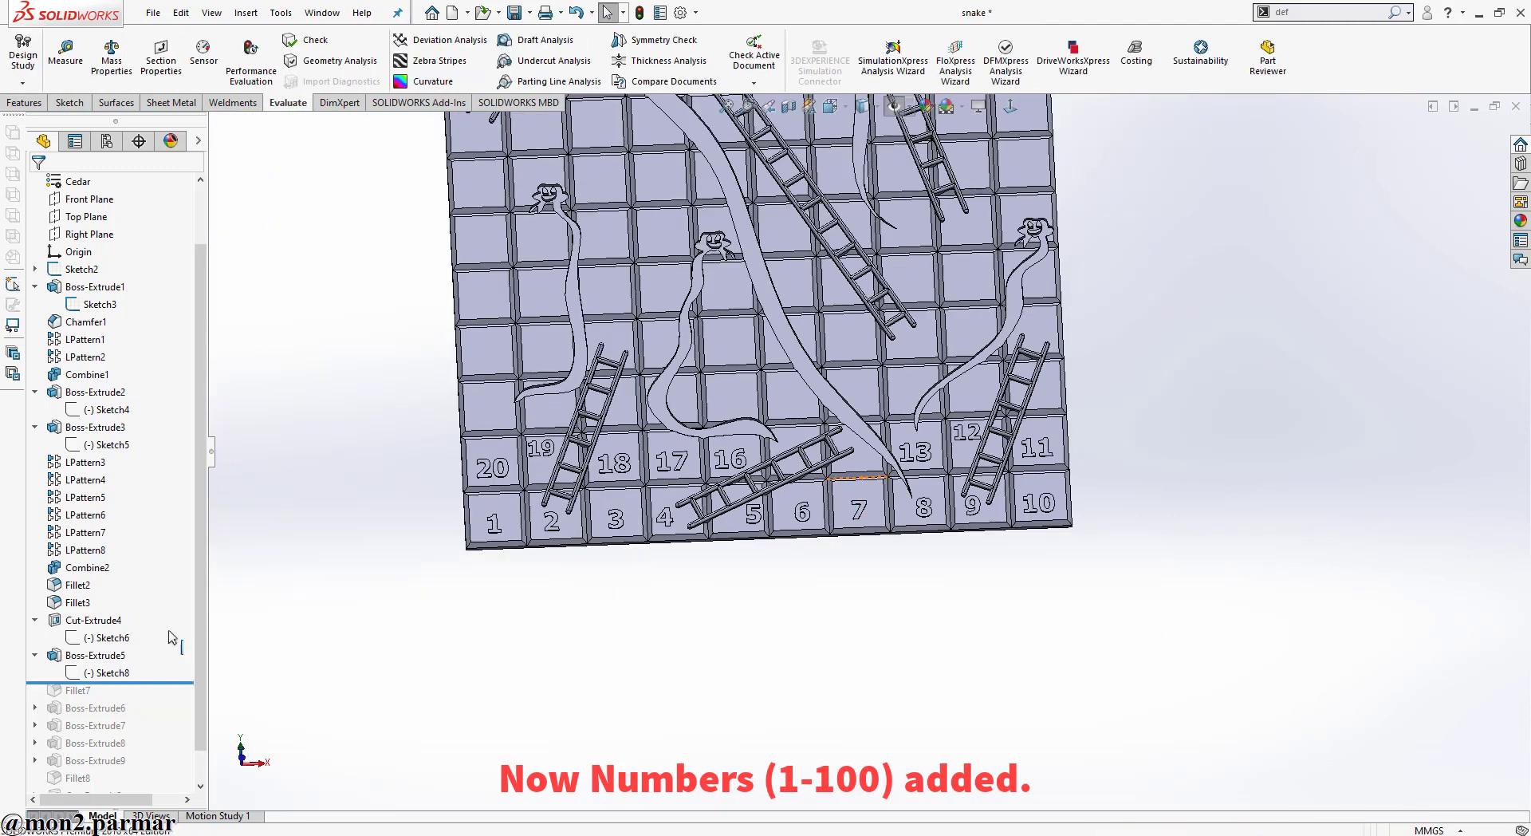
Roll forward through Boss-Extrude9 and check which numbers Boss-Extrude8 and Boss-Extrude6 add
drag(137, 684, 137, 767)
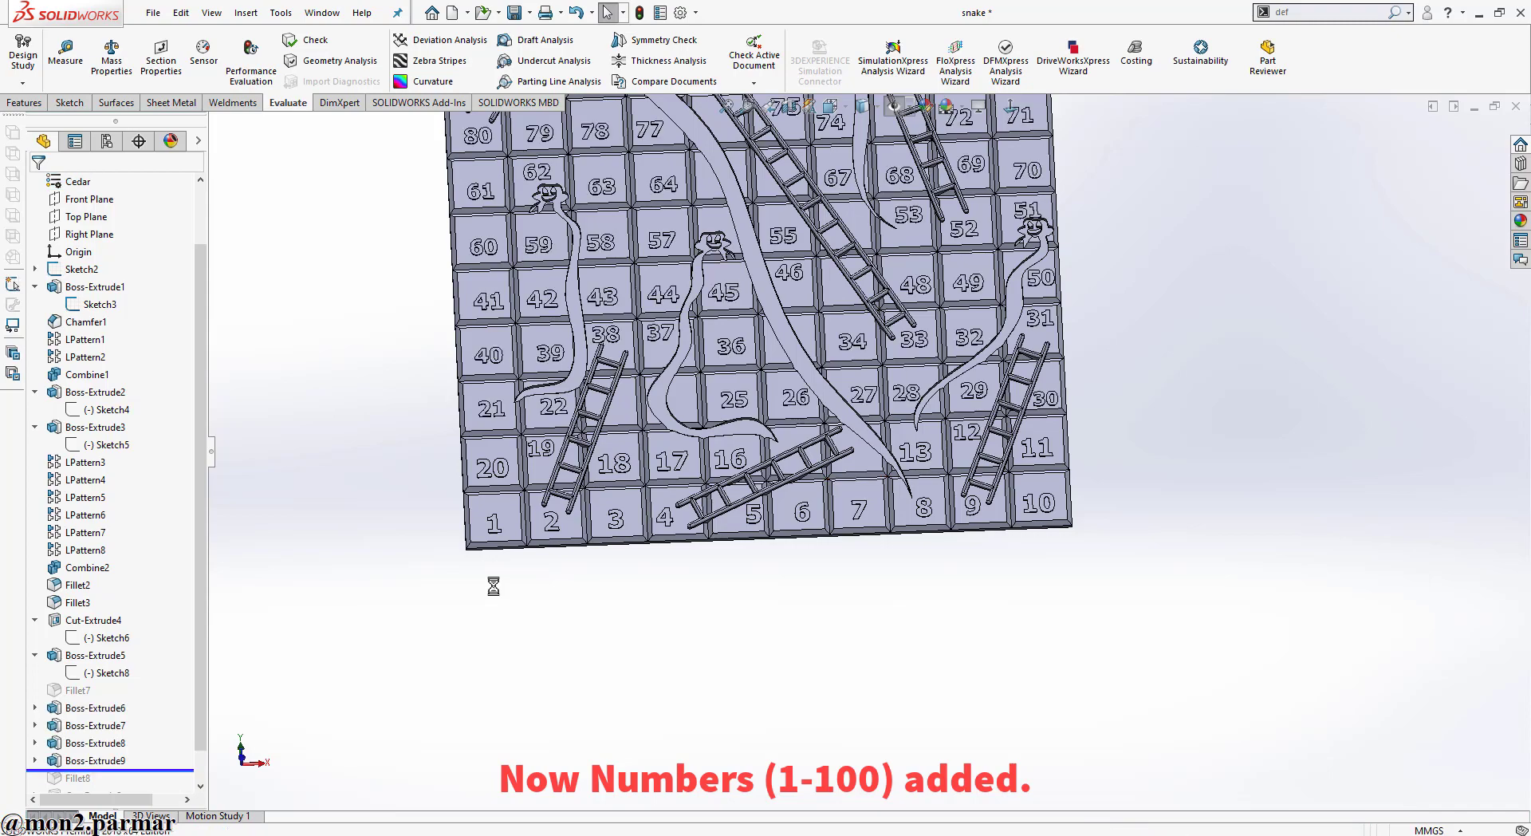
scroll(765, 269, up, 5)
scroll(765, 270, down, 3)
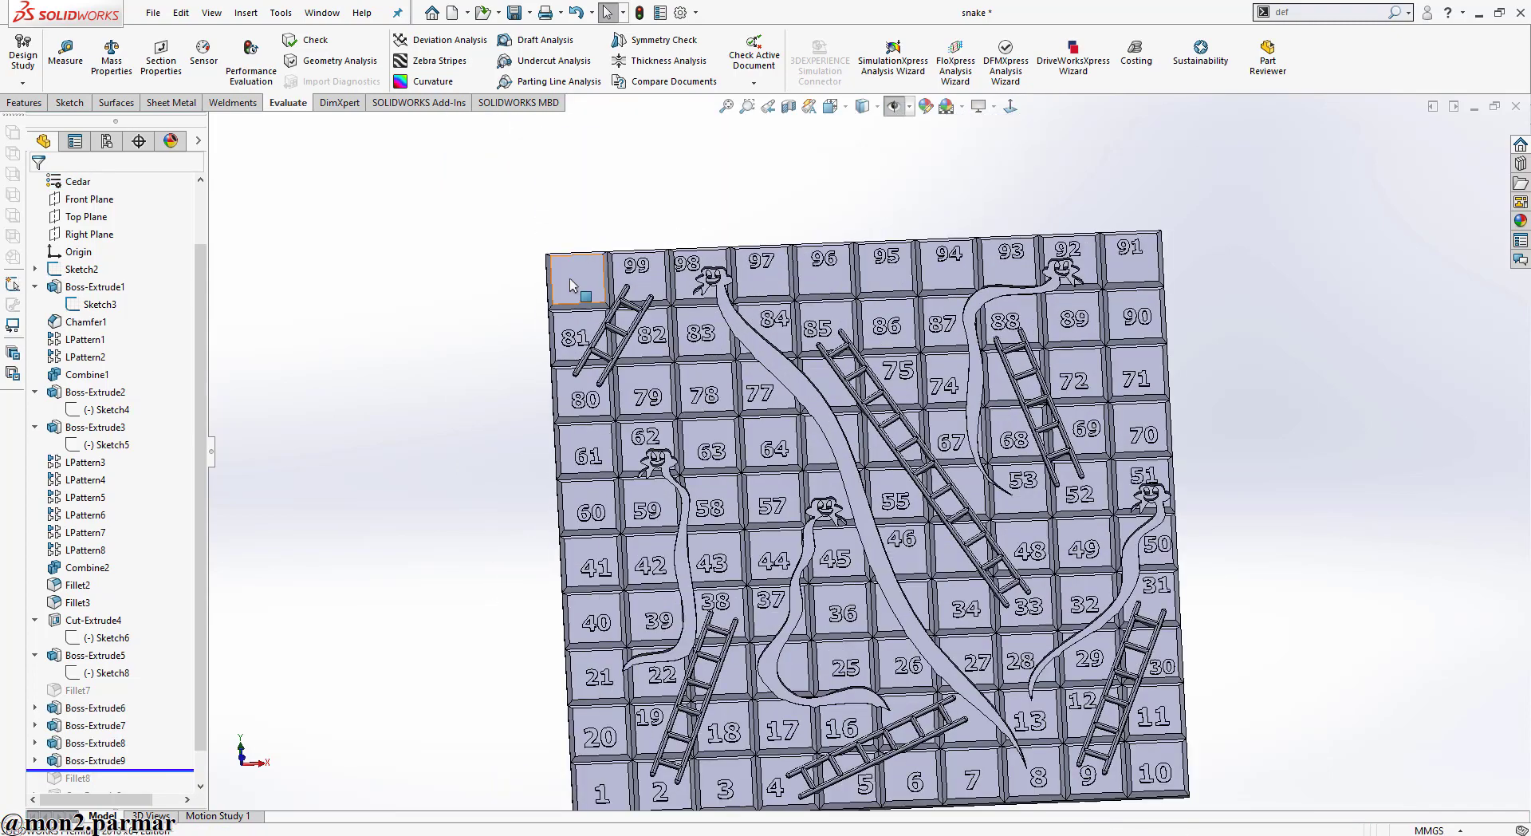
click(94, 758)
click(94, 742)
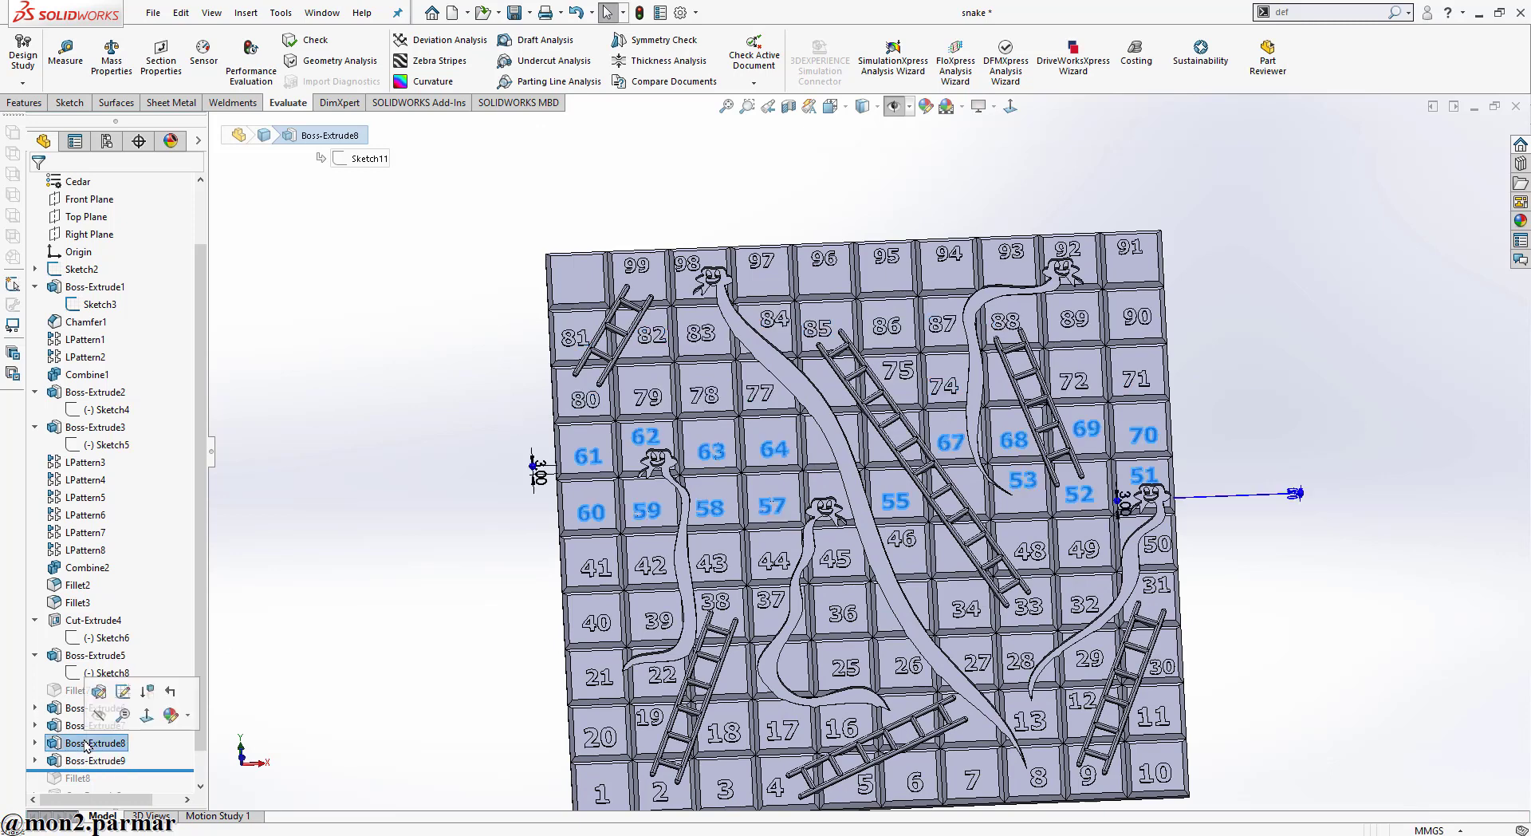
ctrl+middle_drag(975, 753, 919, 644)
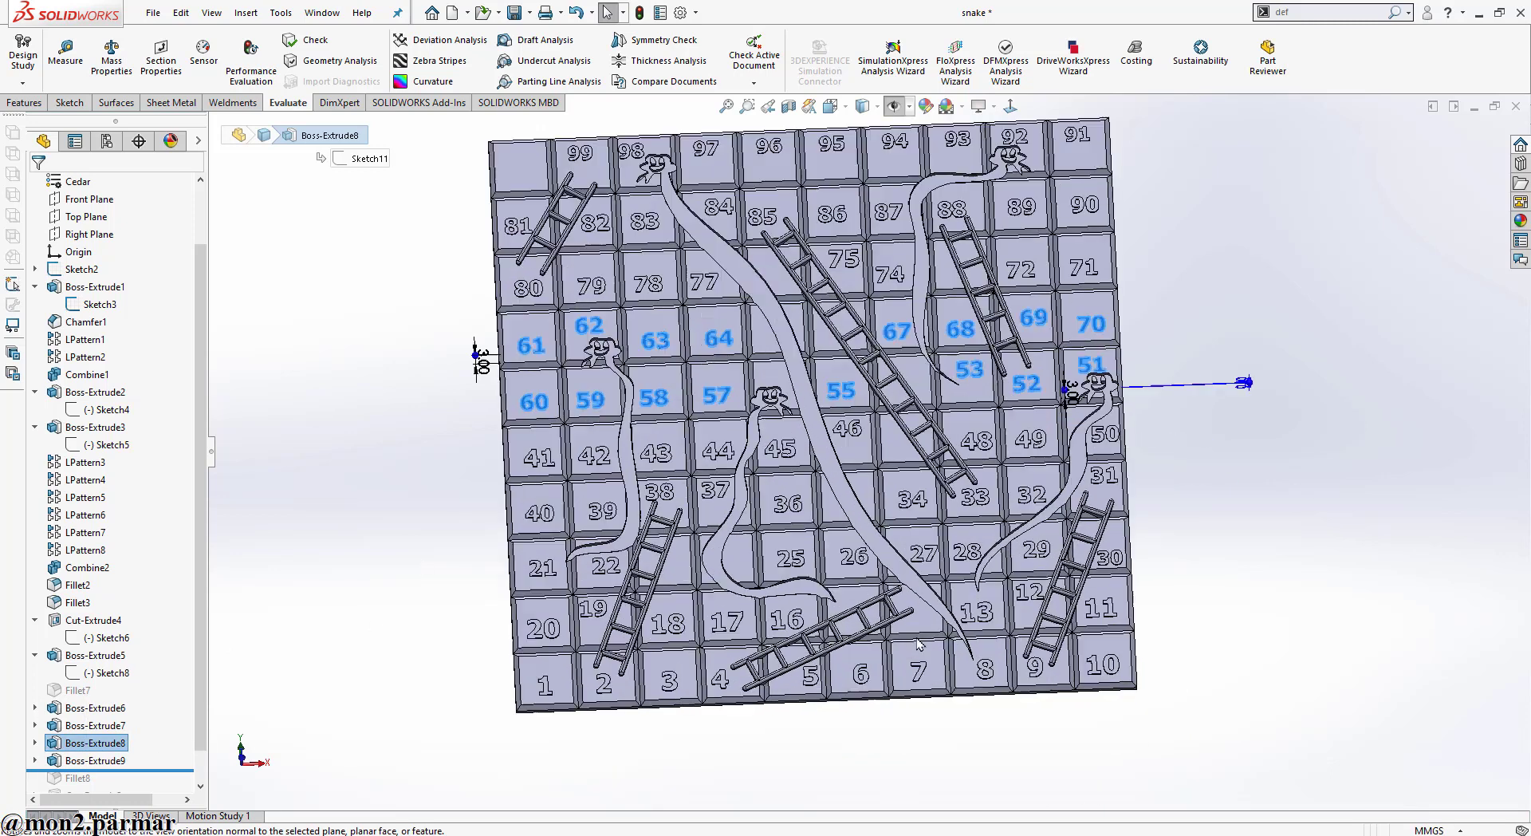
click(95, 725)
click(95, 708)
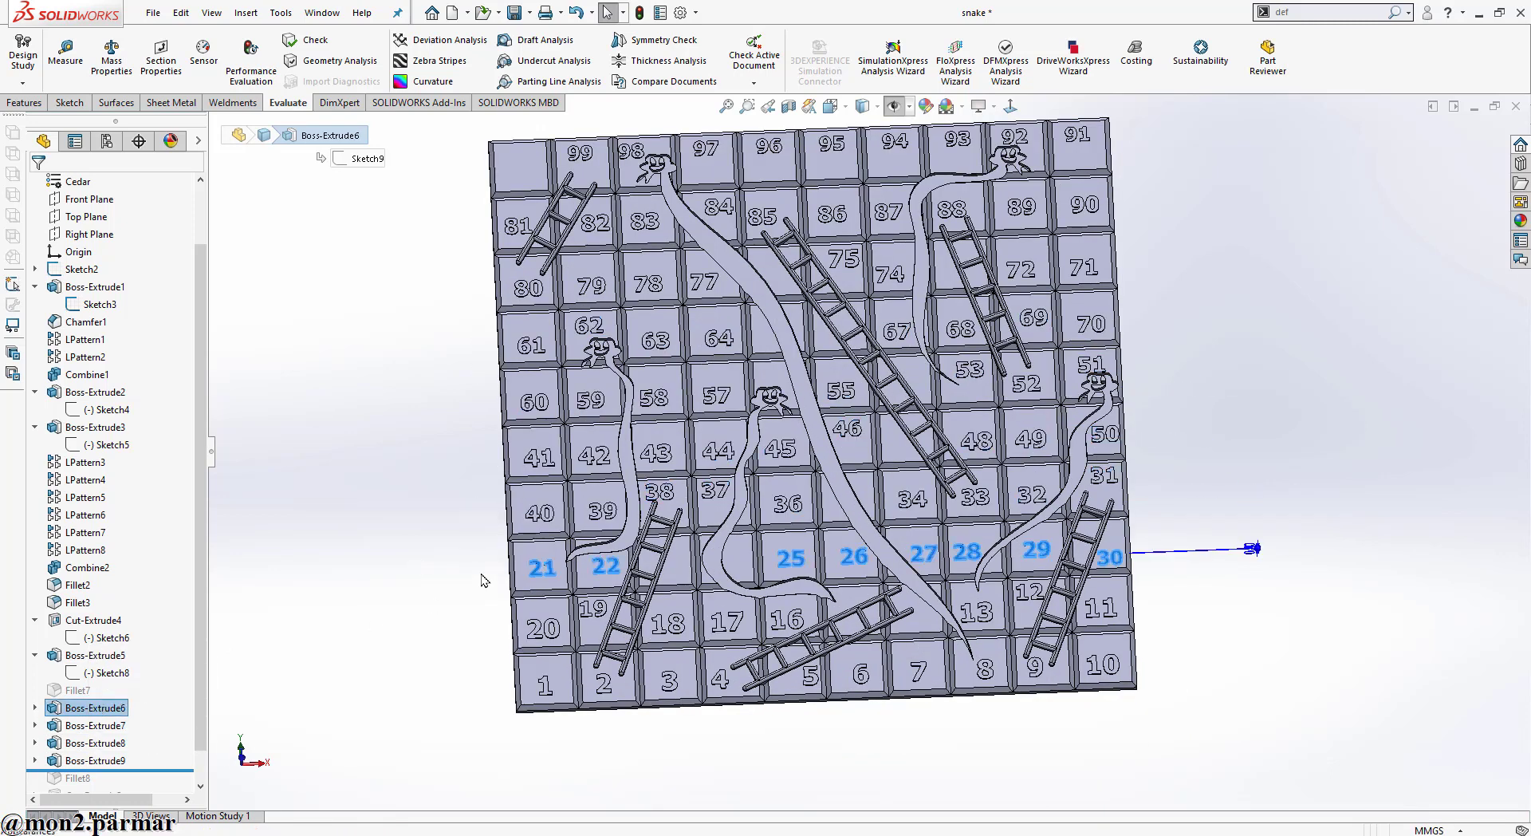
click(420, 590)
scroll(141, 734, down, 2)
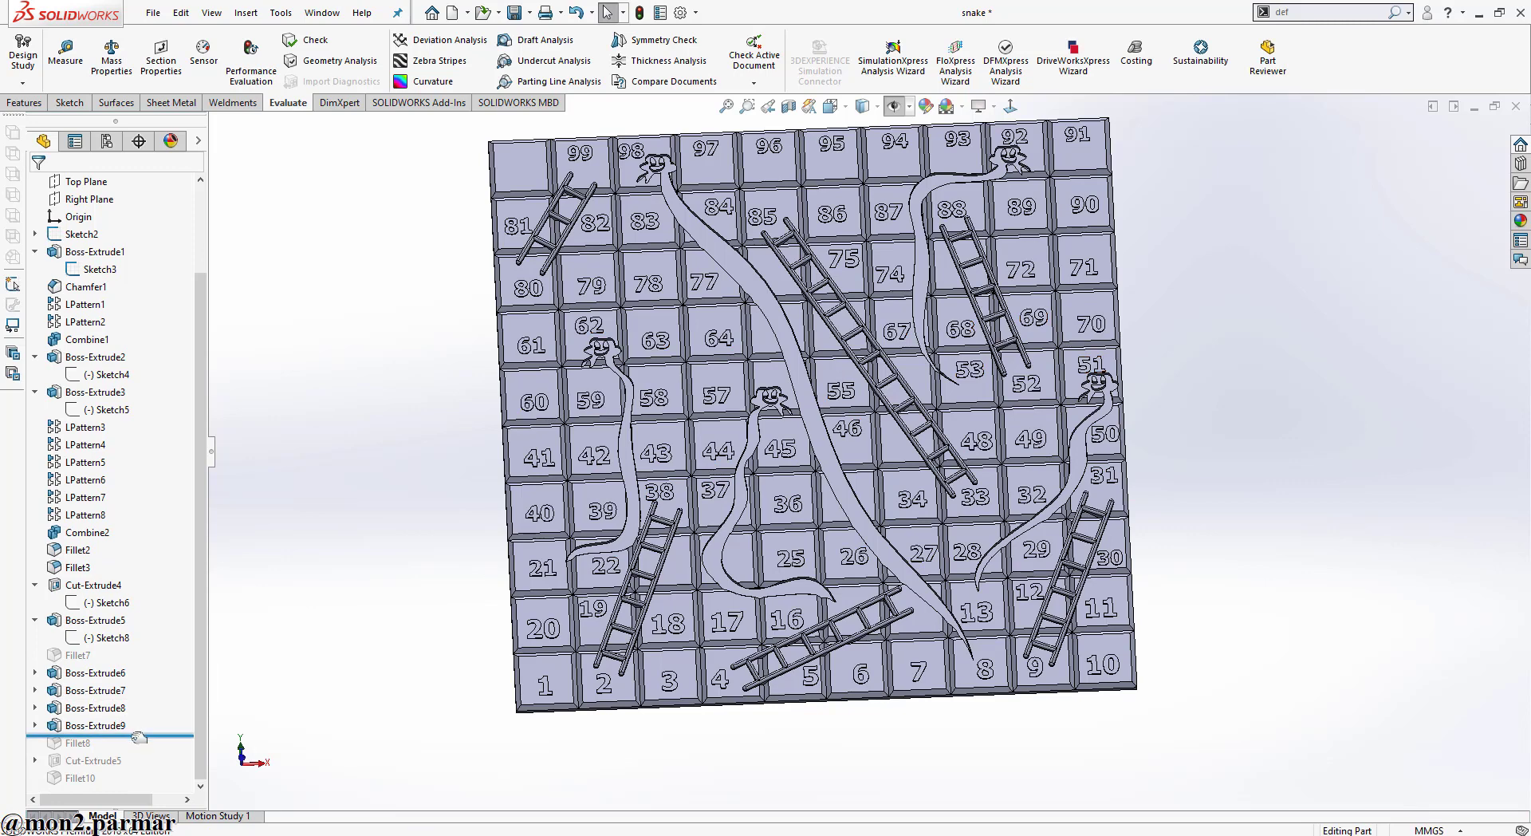
Unsuppress Fillet8, then roll forward below Fillet10 to bring in the crown cut
drag(138, 736, 138, 751)
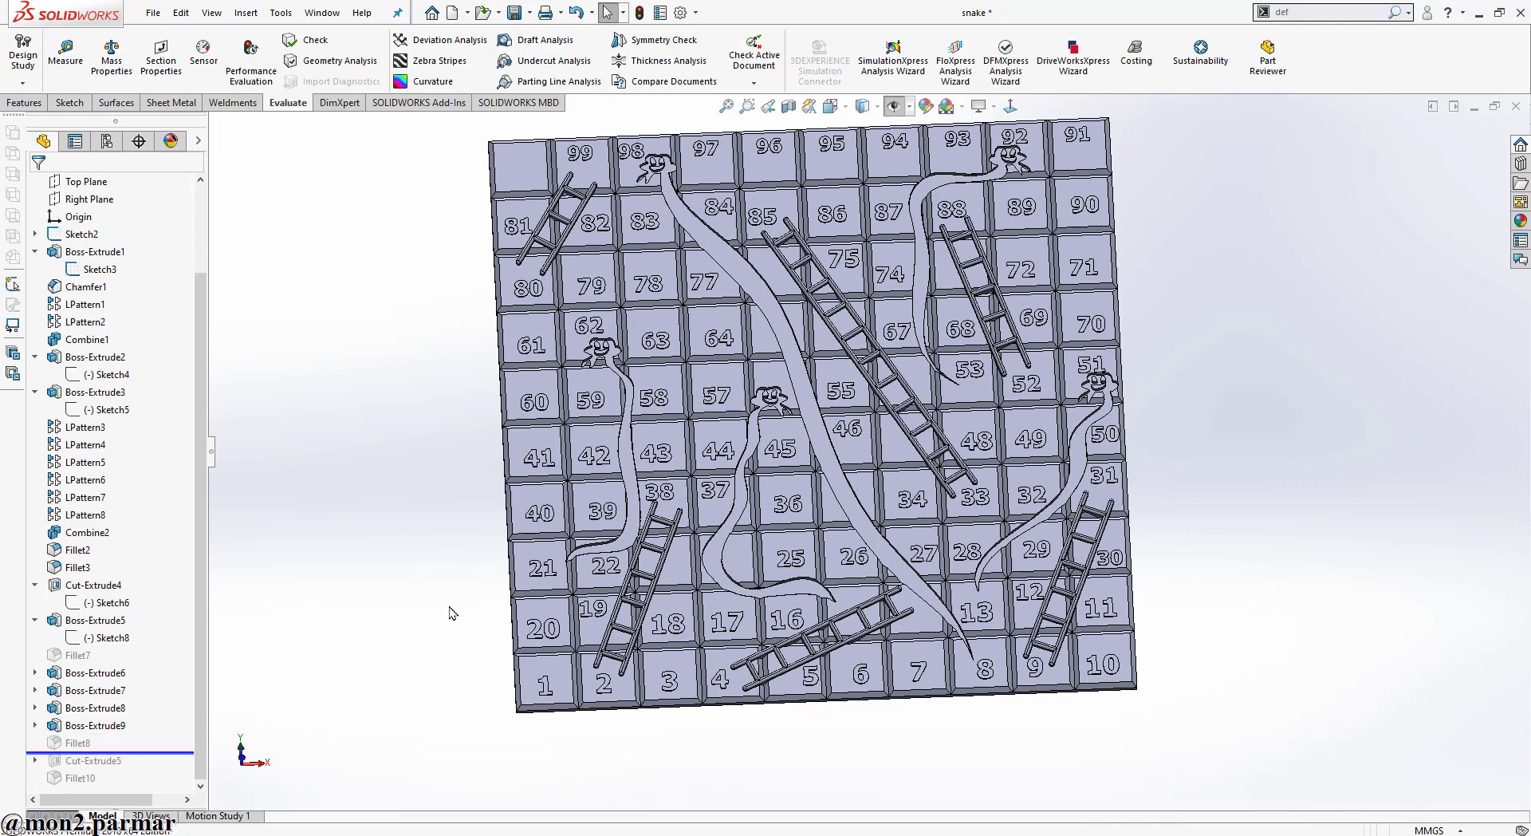
click(88, 744)
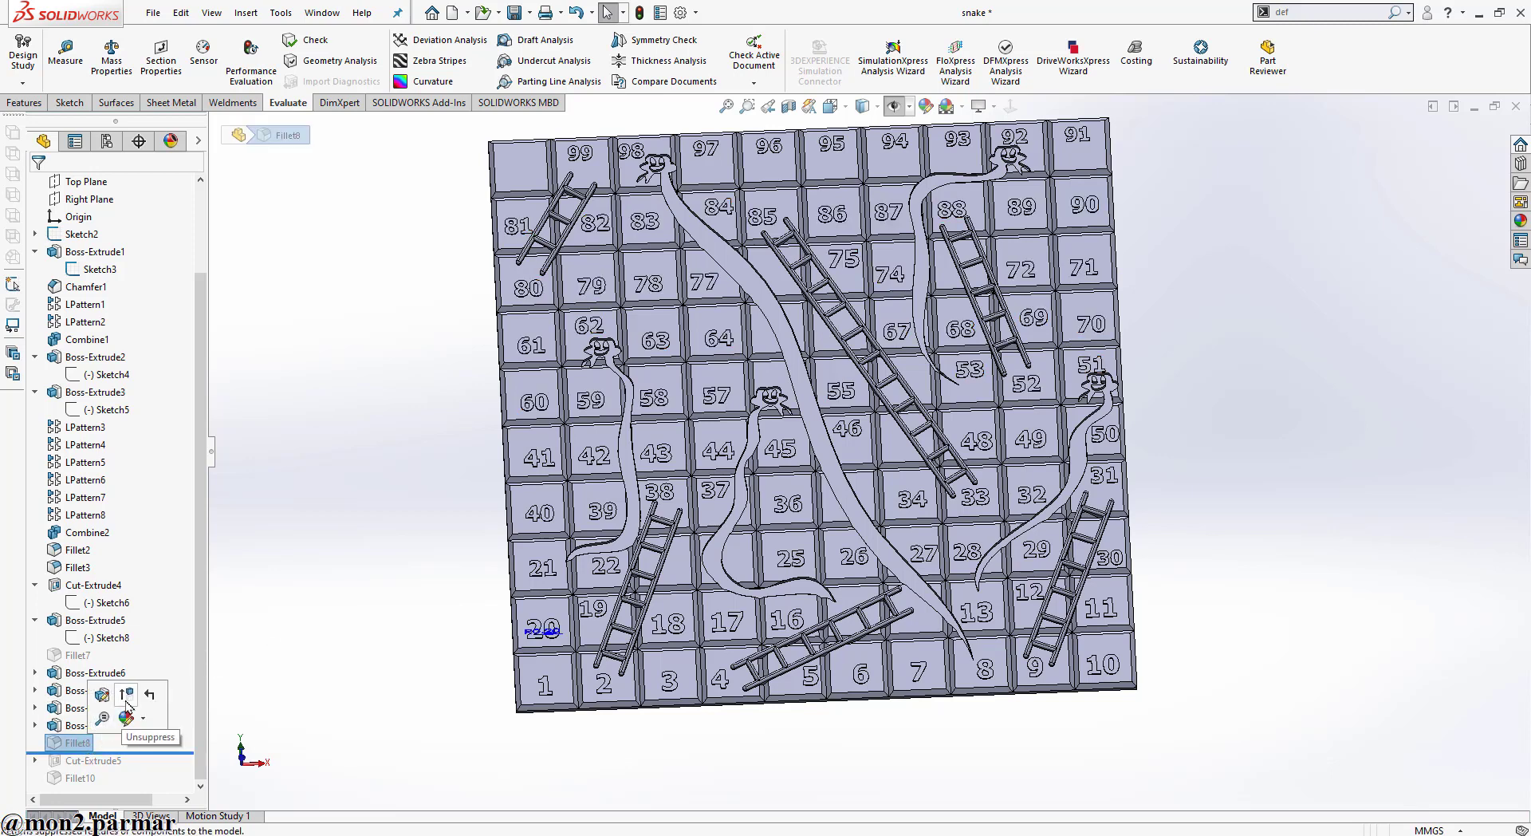
click(126, 700)
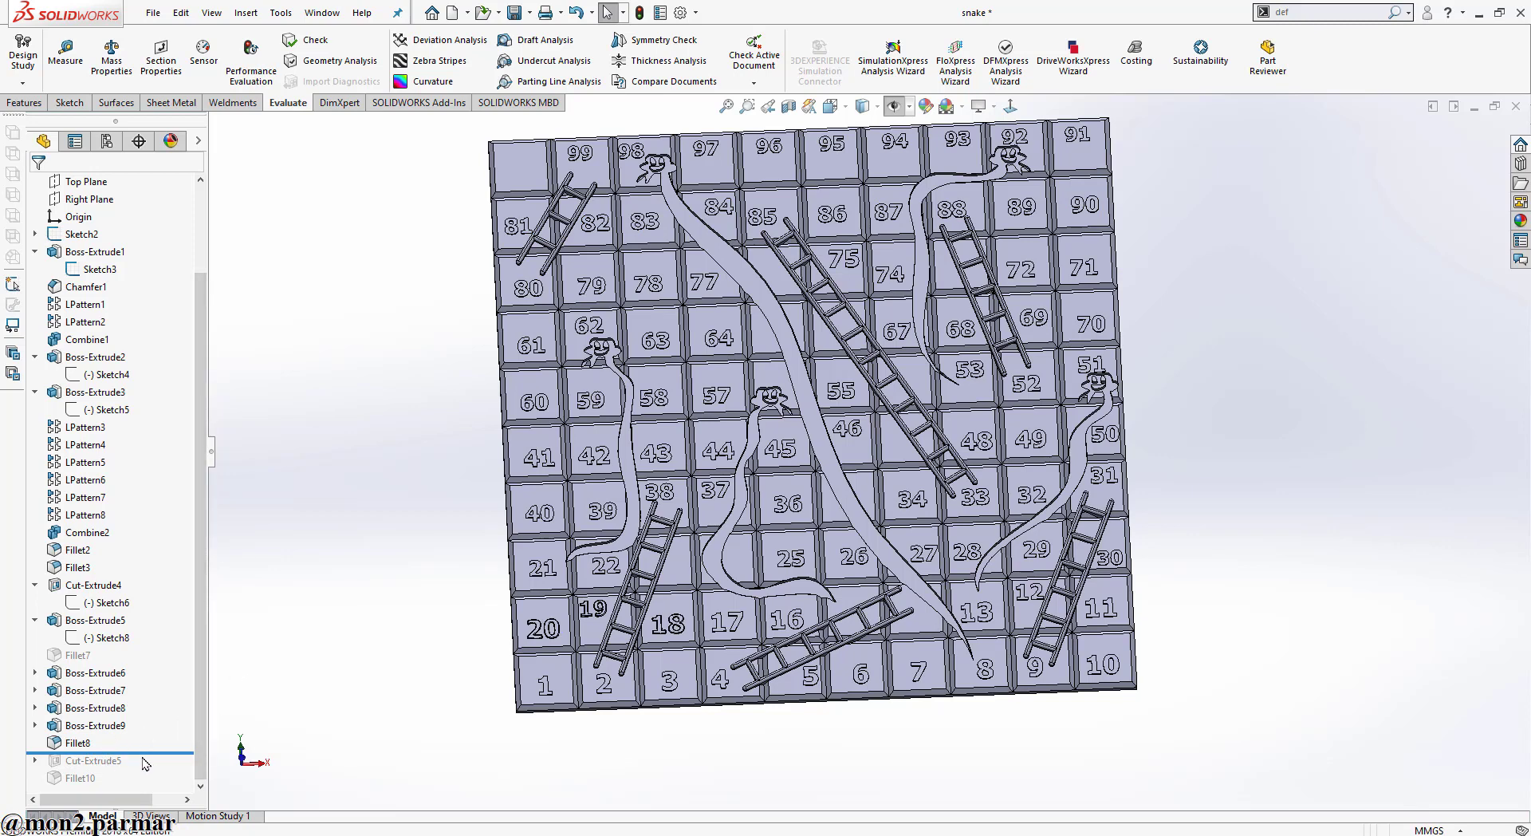
drag(144, 756, 143, 788)
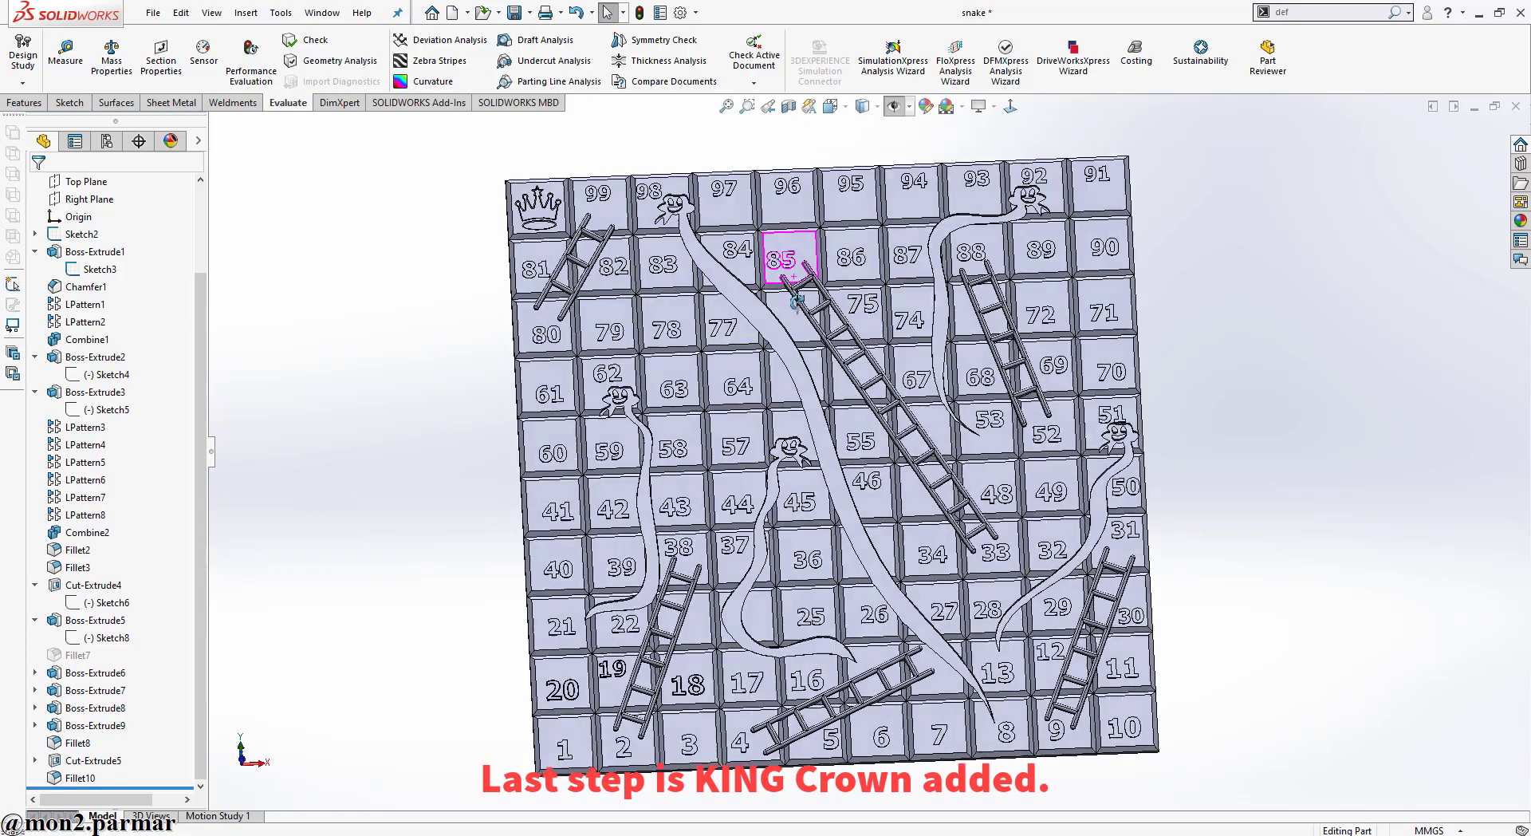
Switch to the Front view and zoom in on the 100 square
key(ctrl+space)
click(682, 461)
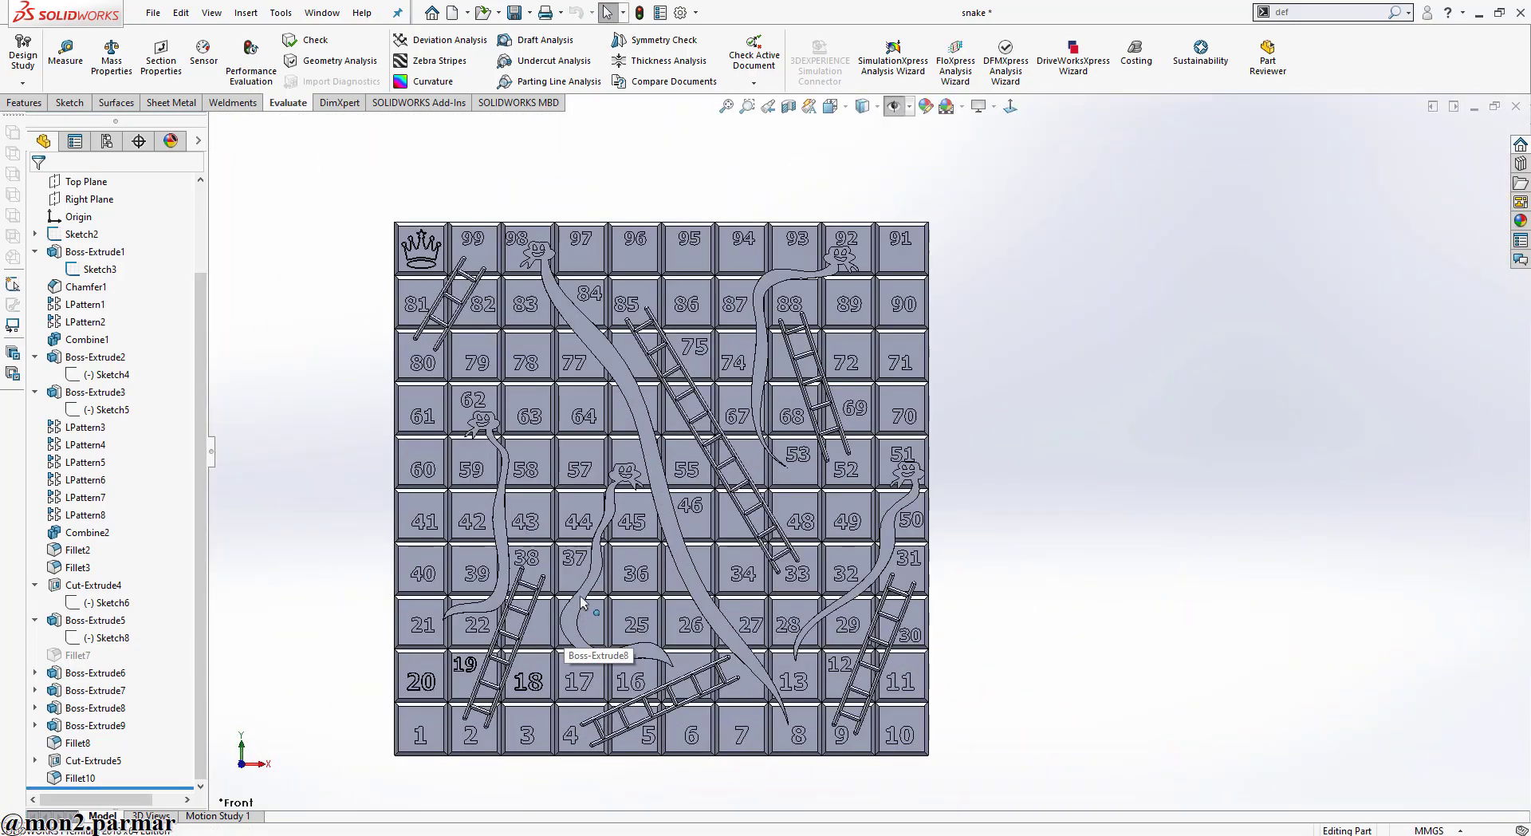
scroll(430, 247, down, 5)
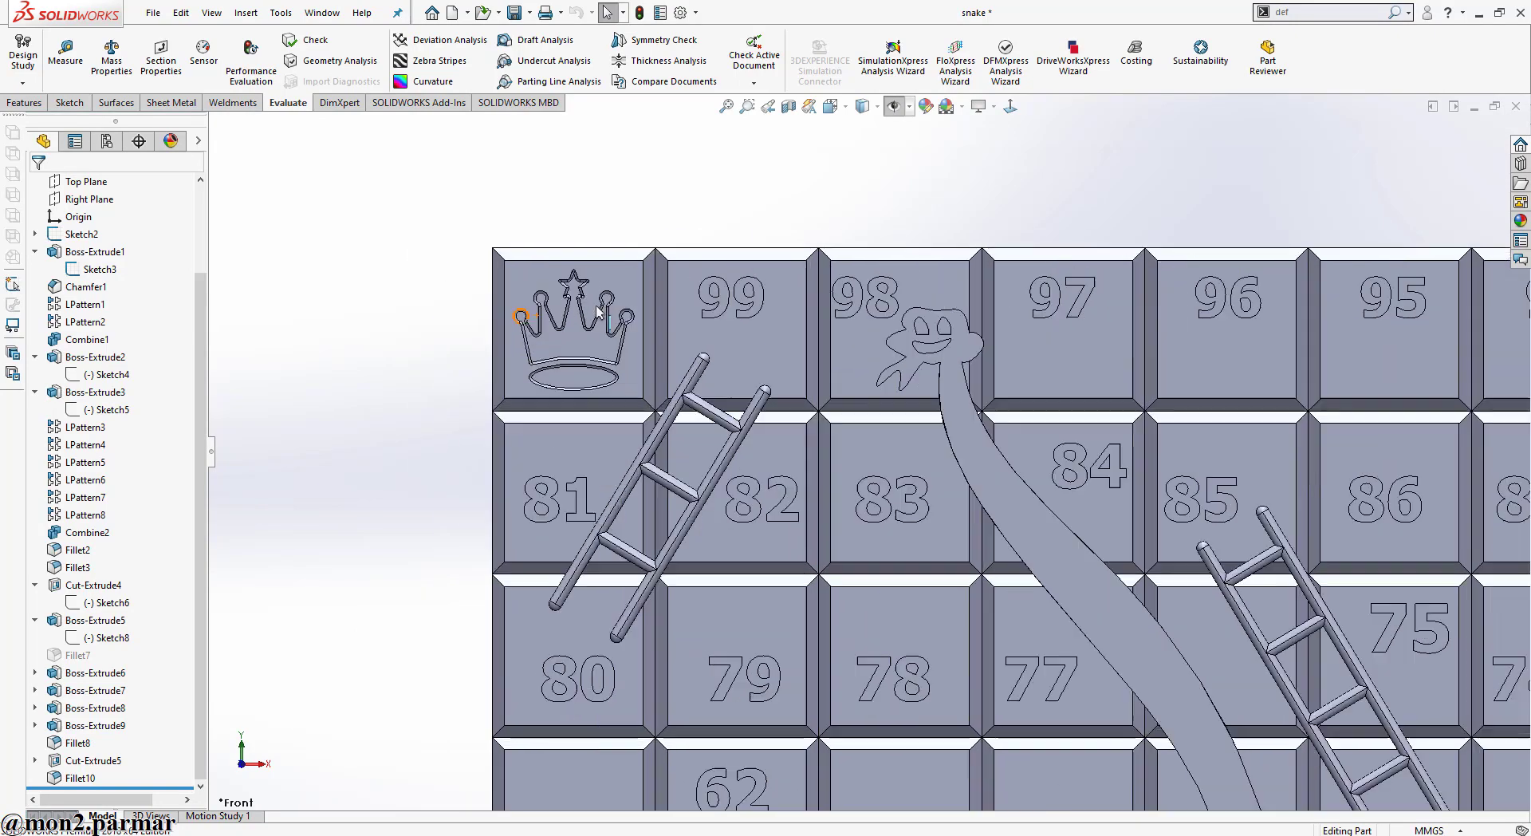
scroll(598, 311, down, 2)
scroll(583, 415, down, 2)
scroll(598, 416, down, 2)
Open the crown's Sketch13, exit it unchanged with a rebuild, and zoom back out
click(542, 471)
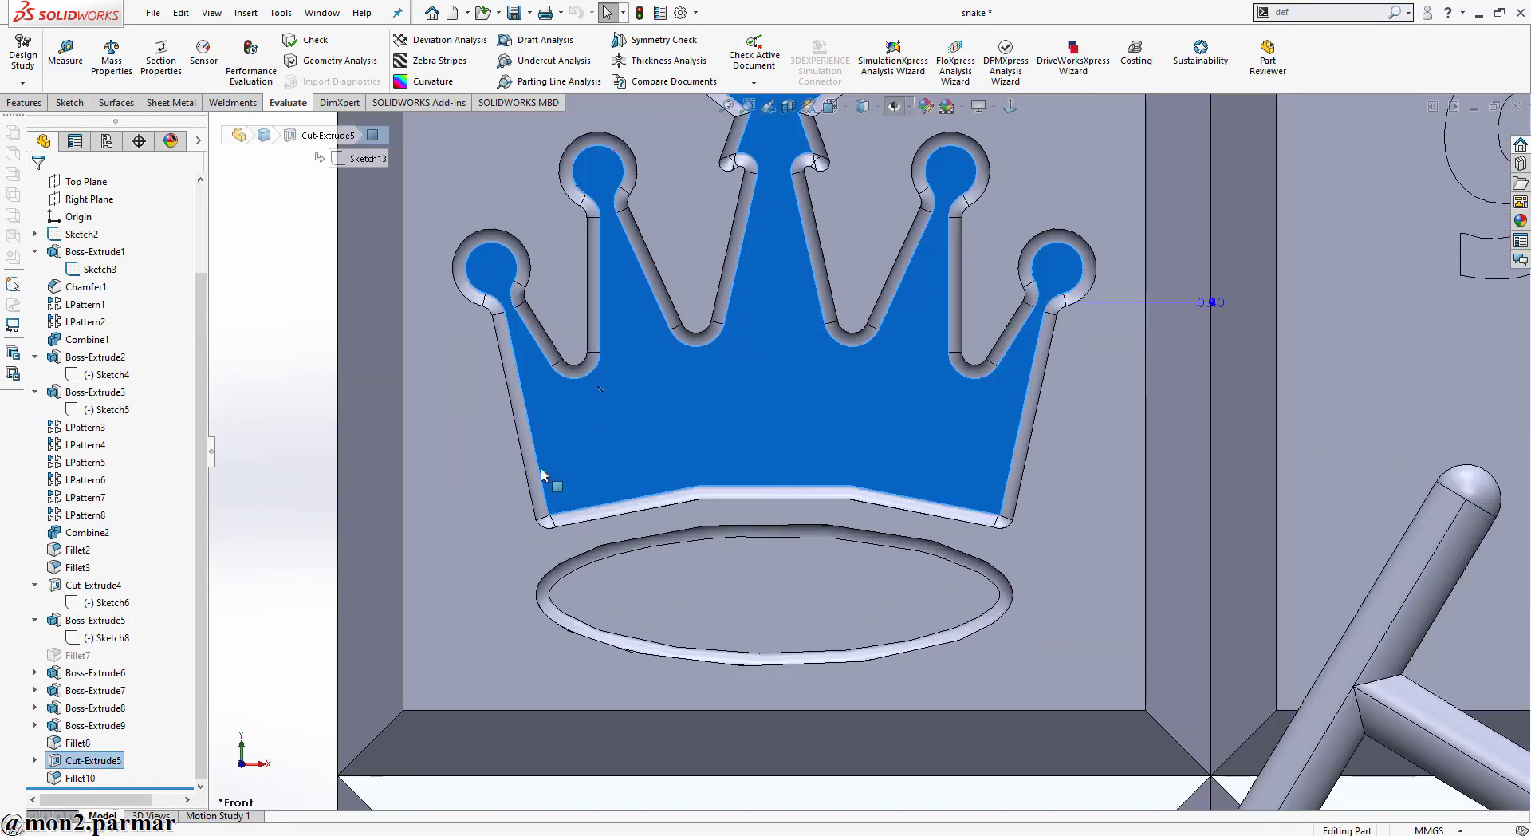
click(507, 508)
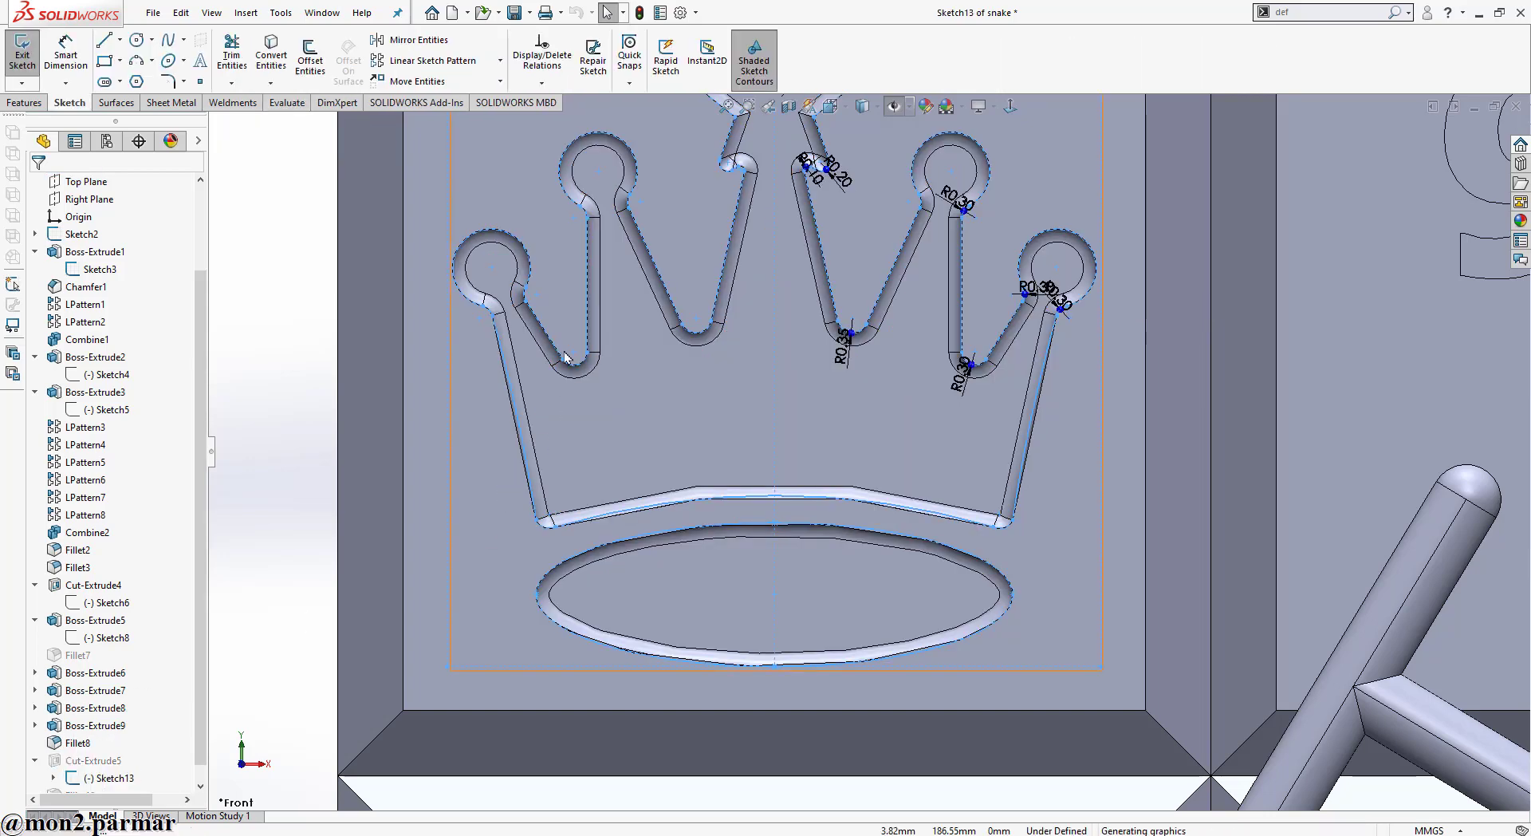
scroll(869, 447, up, 3)
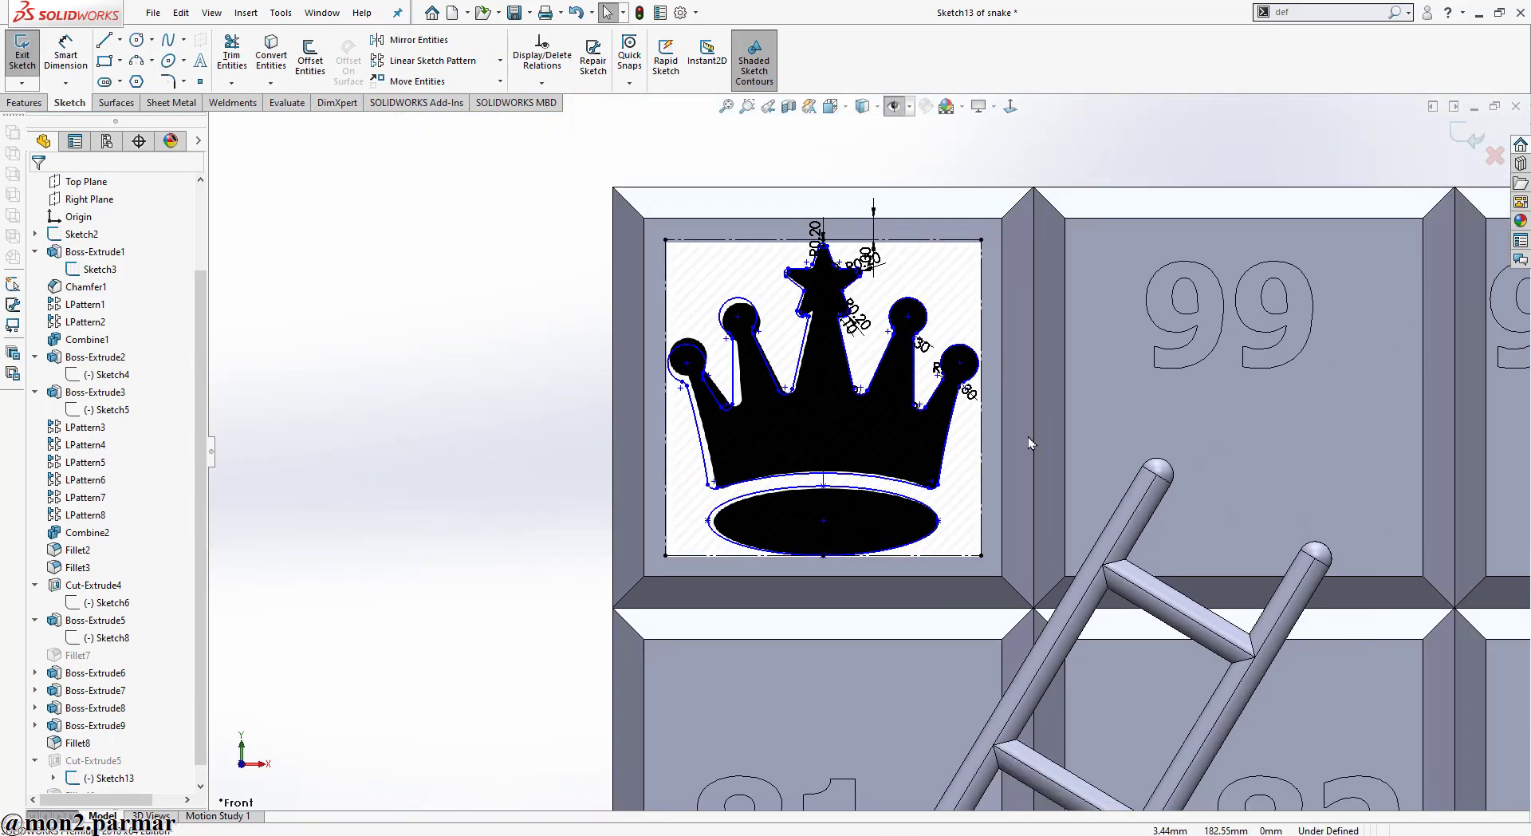
key(ctrl+b)
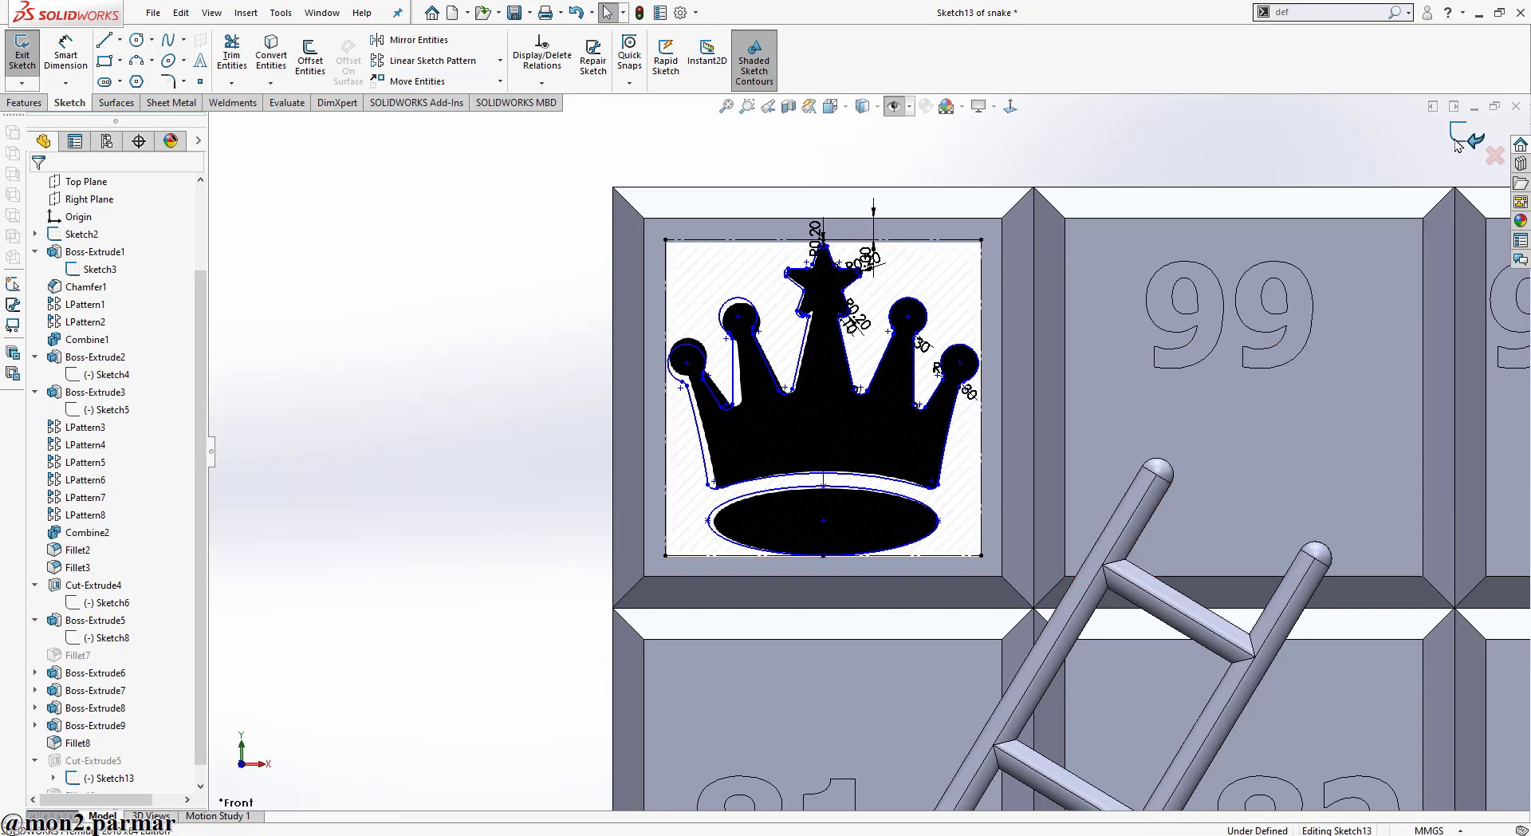
scroll(987, 426, up, 2)
scroll(940, 444, up, 3)
scroll(792, 468, up, 3)
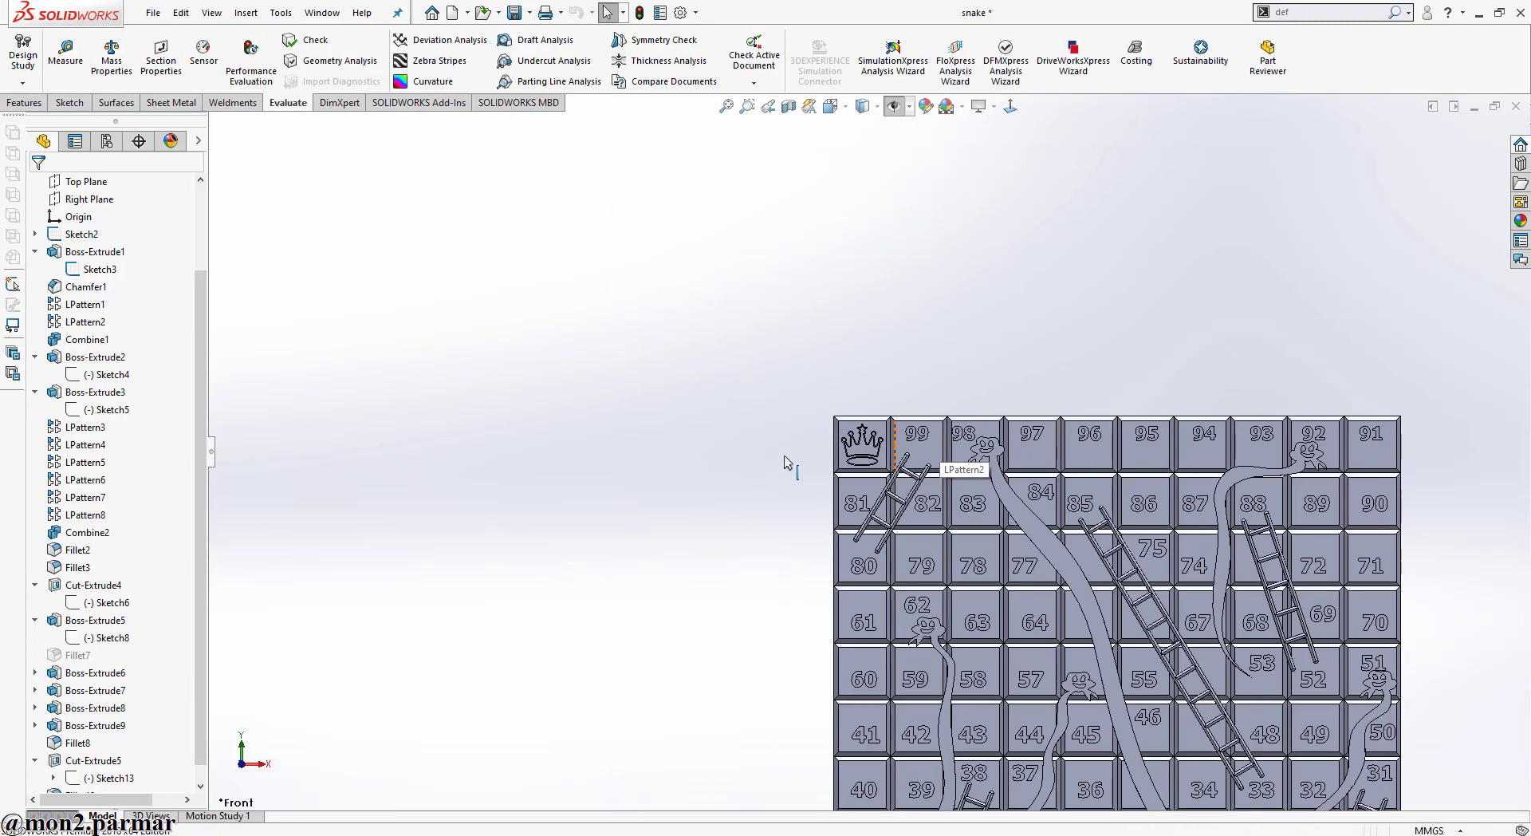
scroll(1084, 661, down, 3)
scroll(817, 402, up, 2)
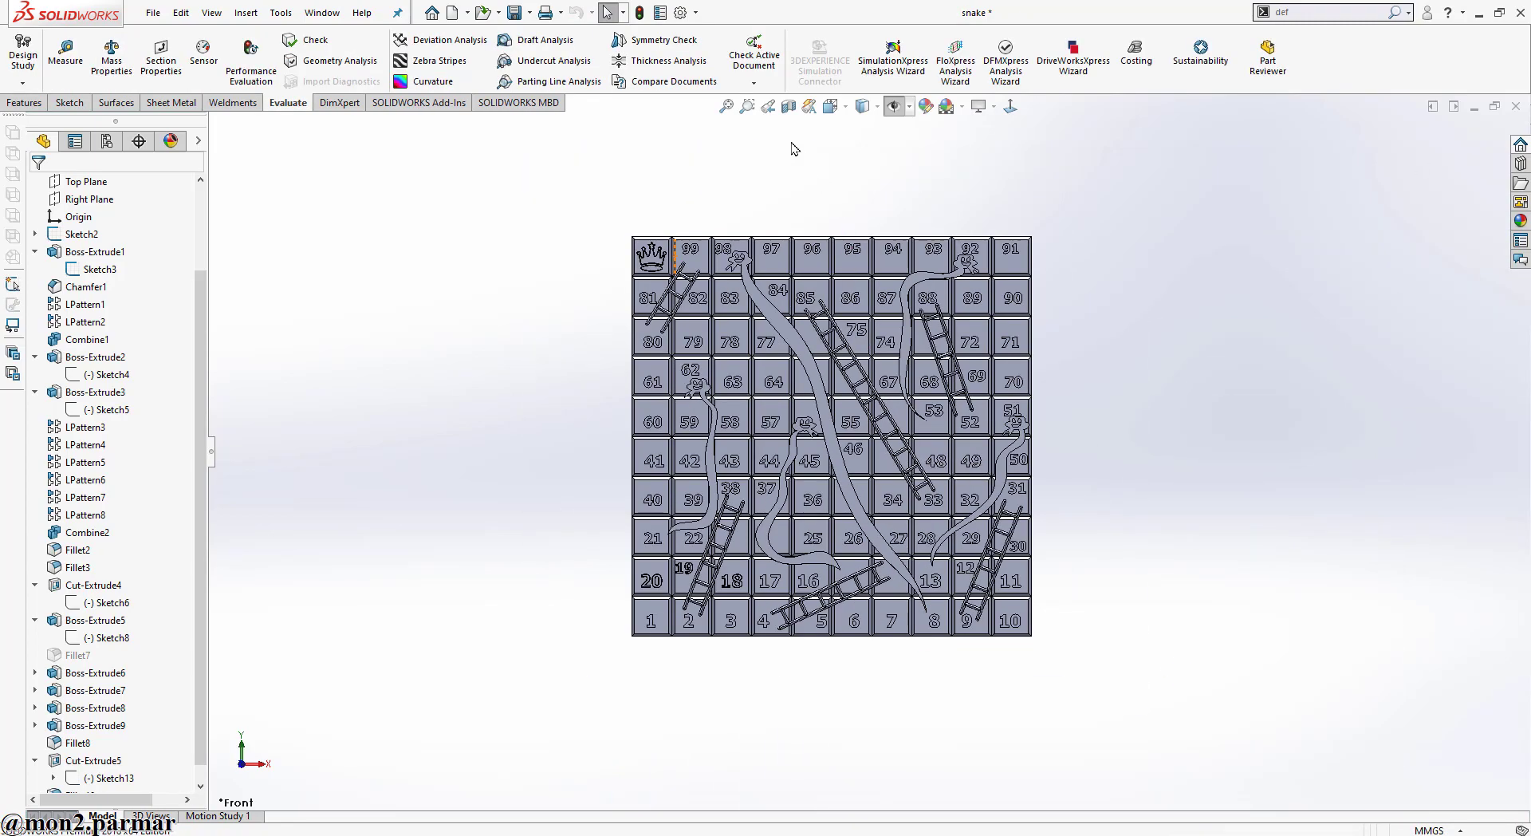
Set the whole part's appearance to light grey (RGB 192, 192, 192)
click(747, 108)
scroll(111, 359, up, 2)
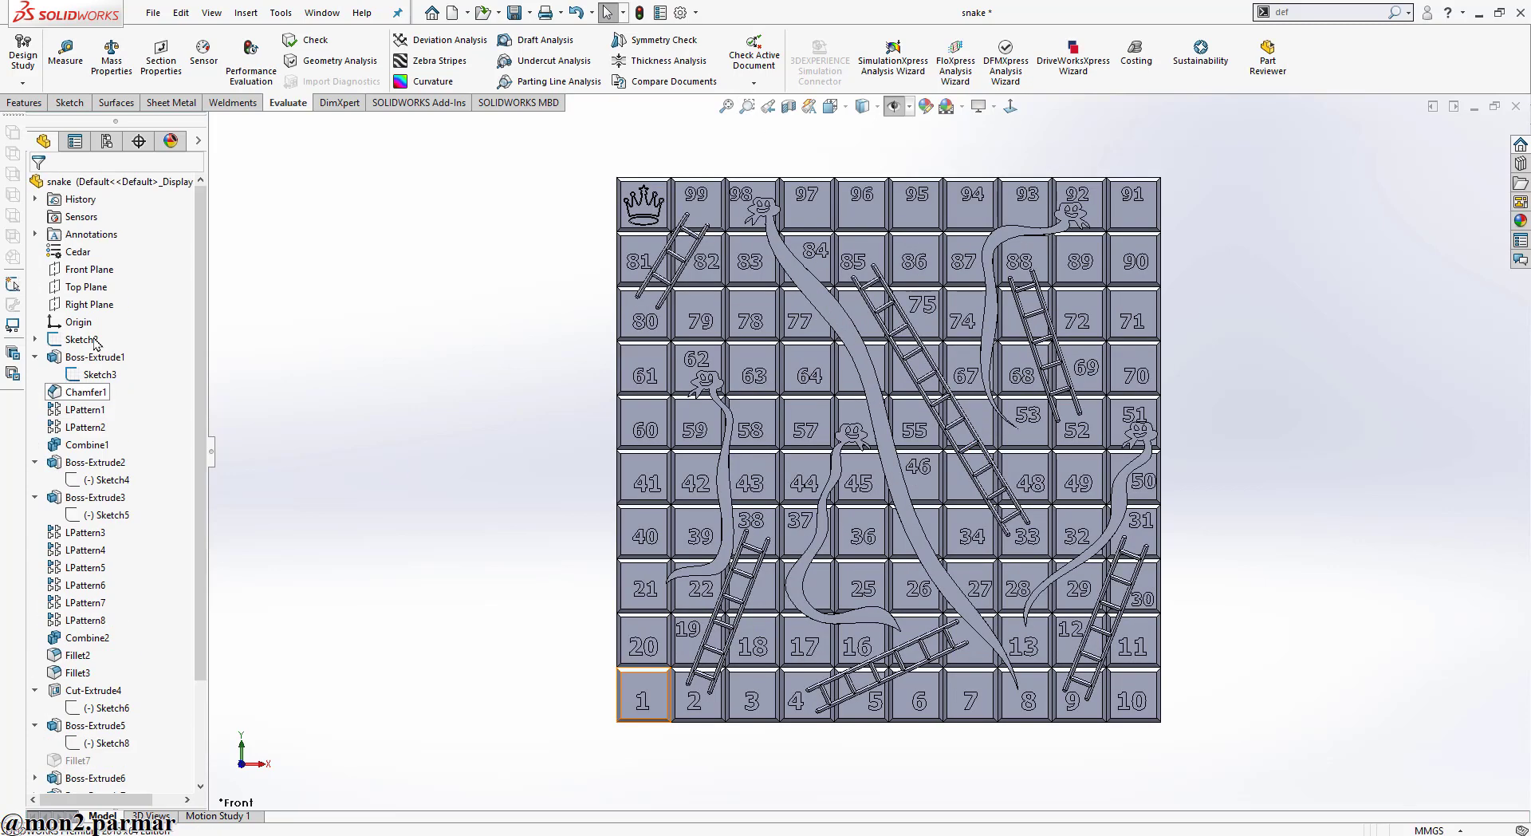
right_click(79, 181)
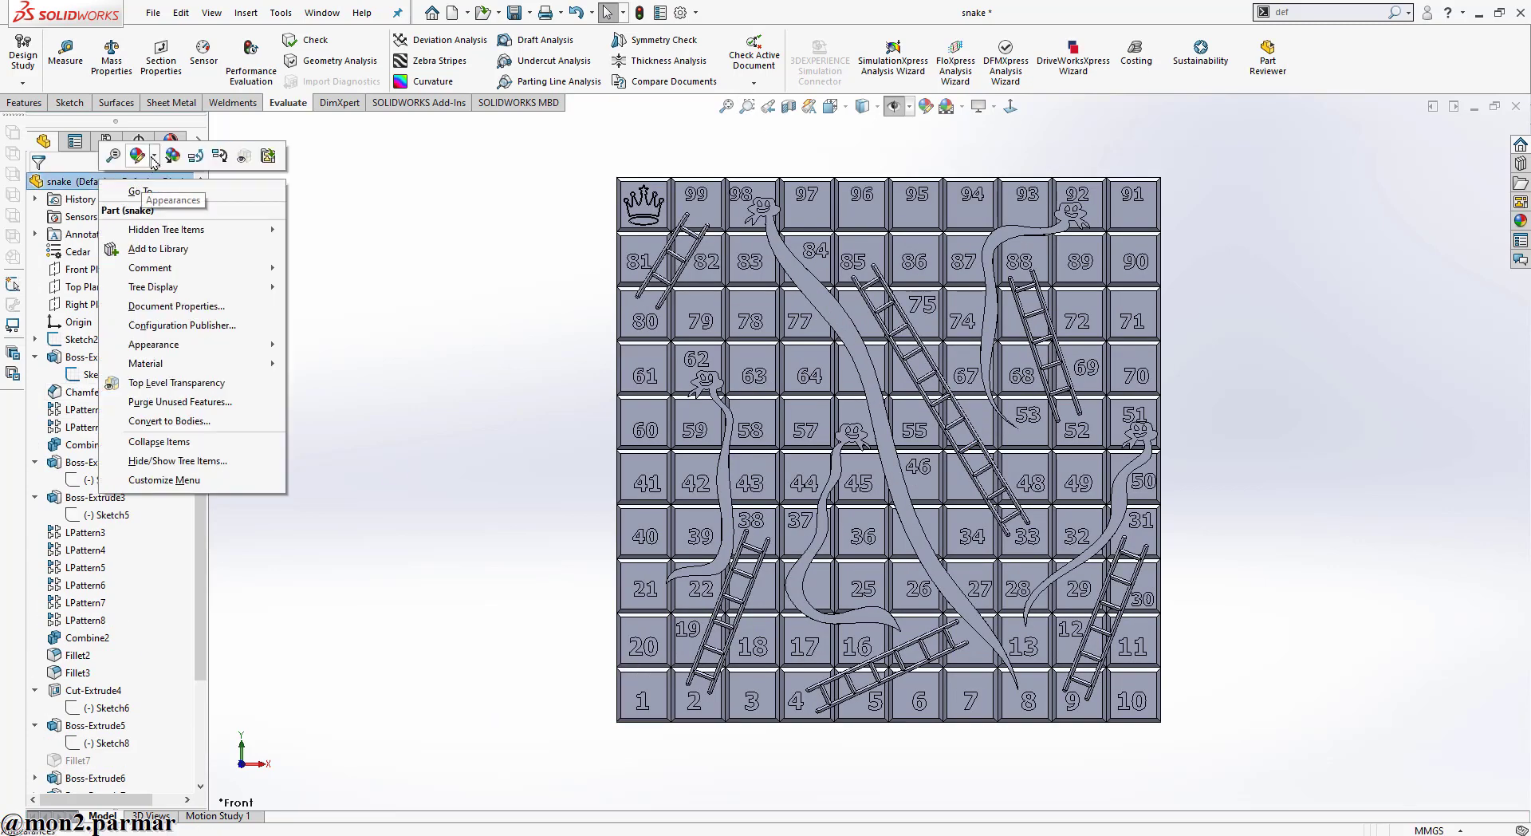
click(348, 339)
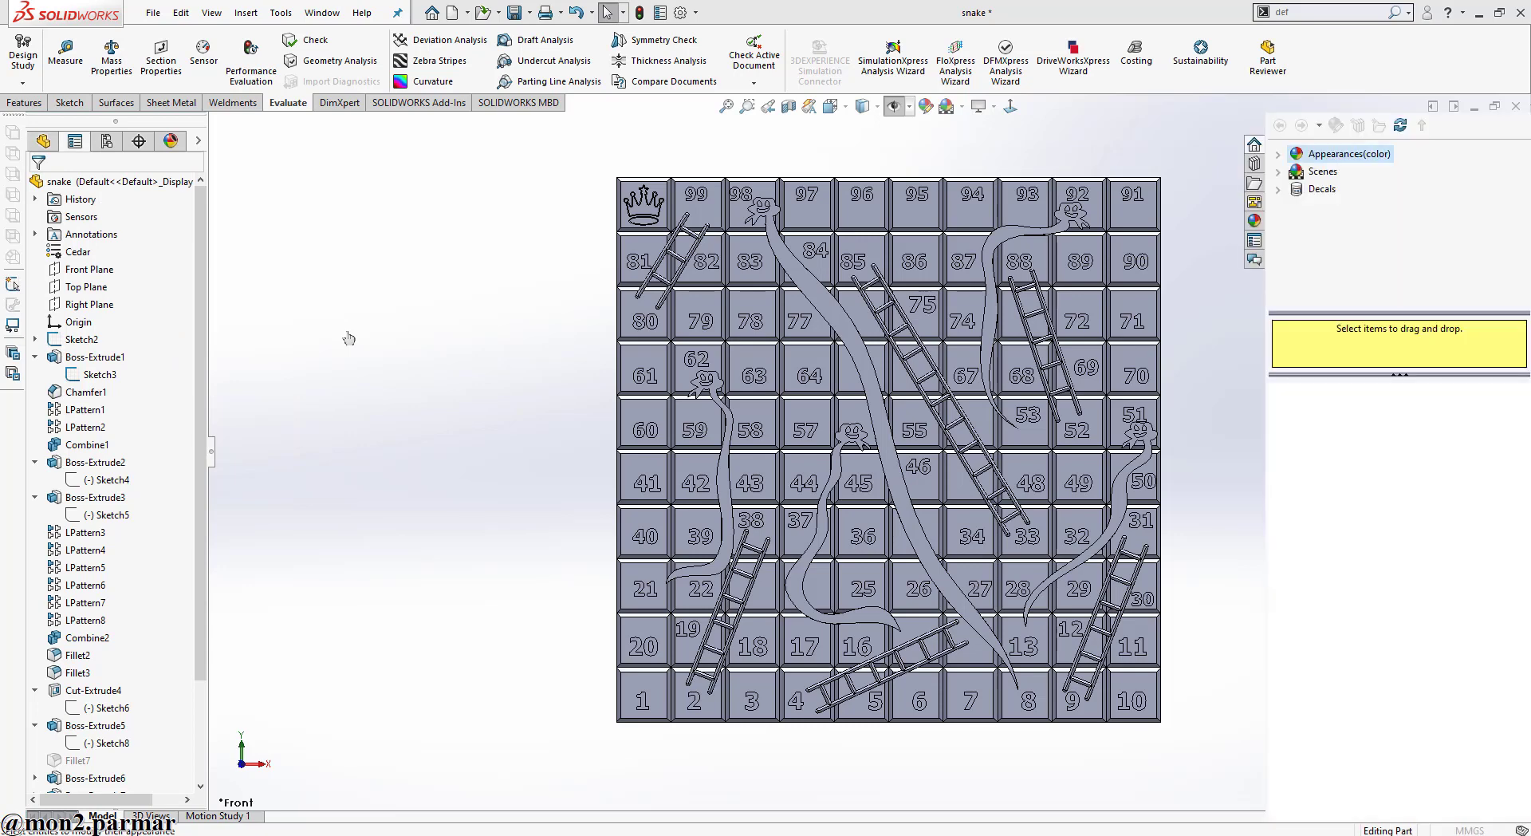
click(149, 504)
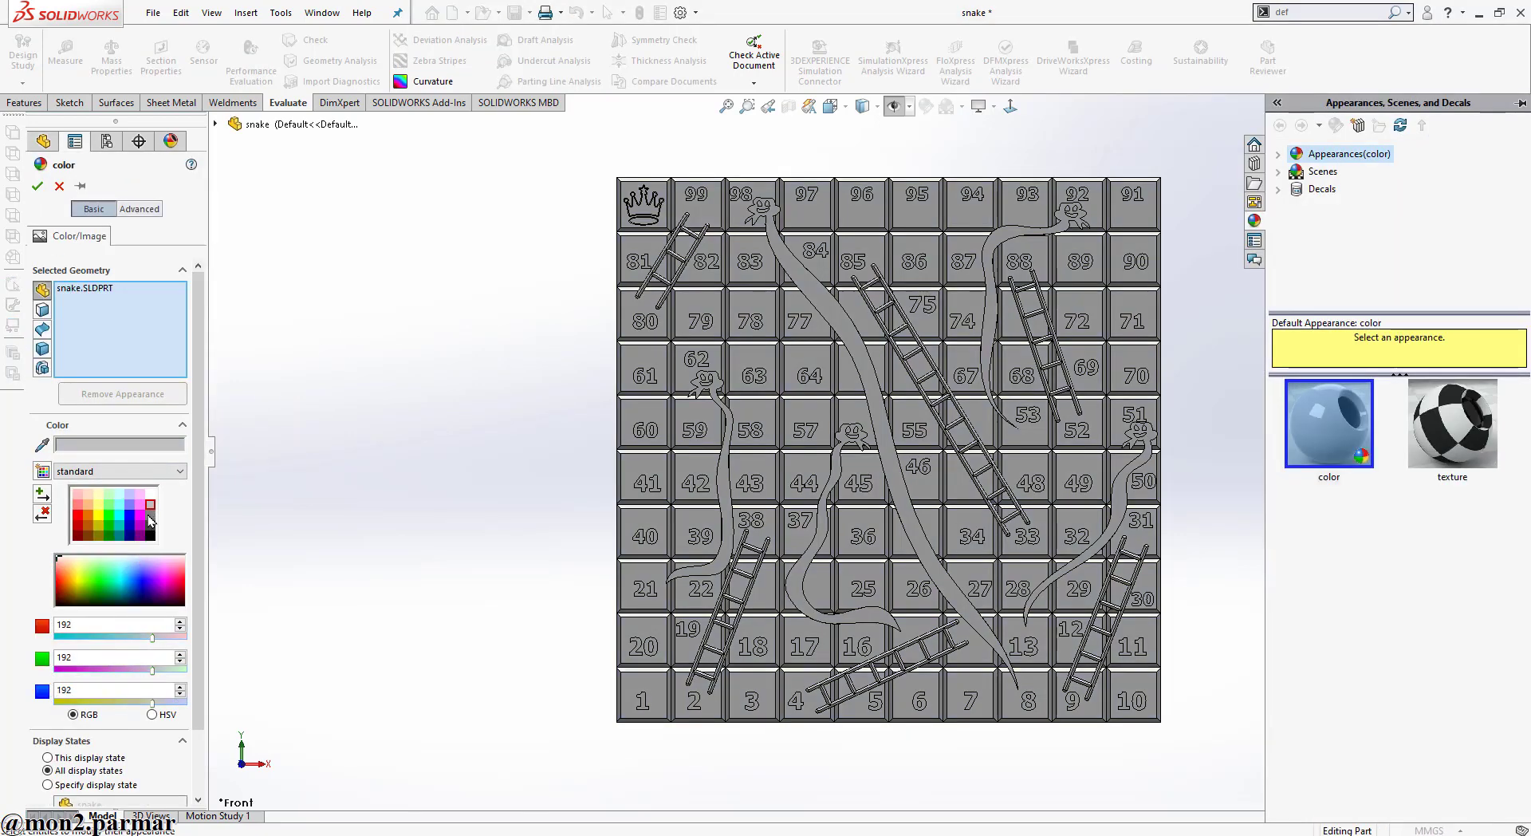
click(150, 516)
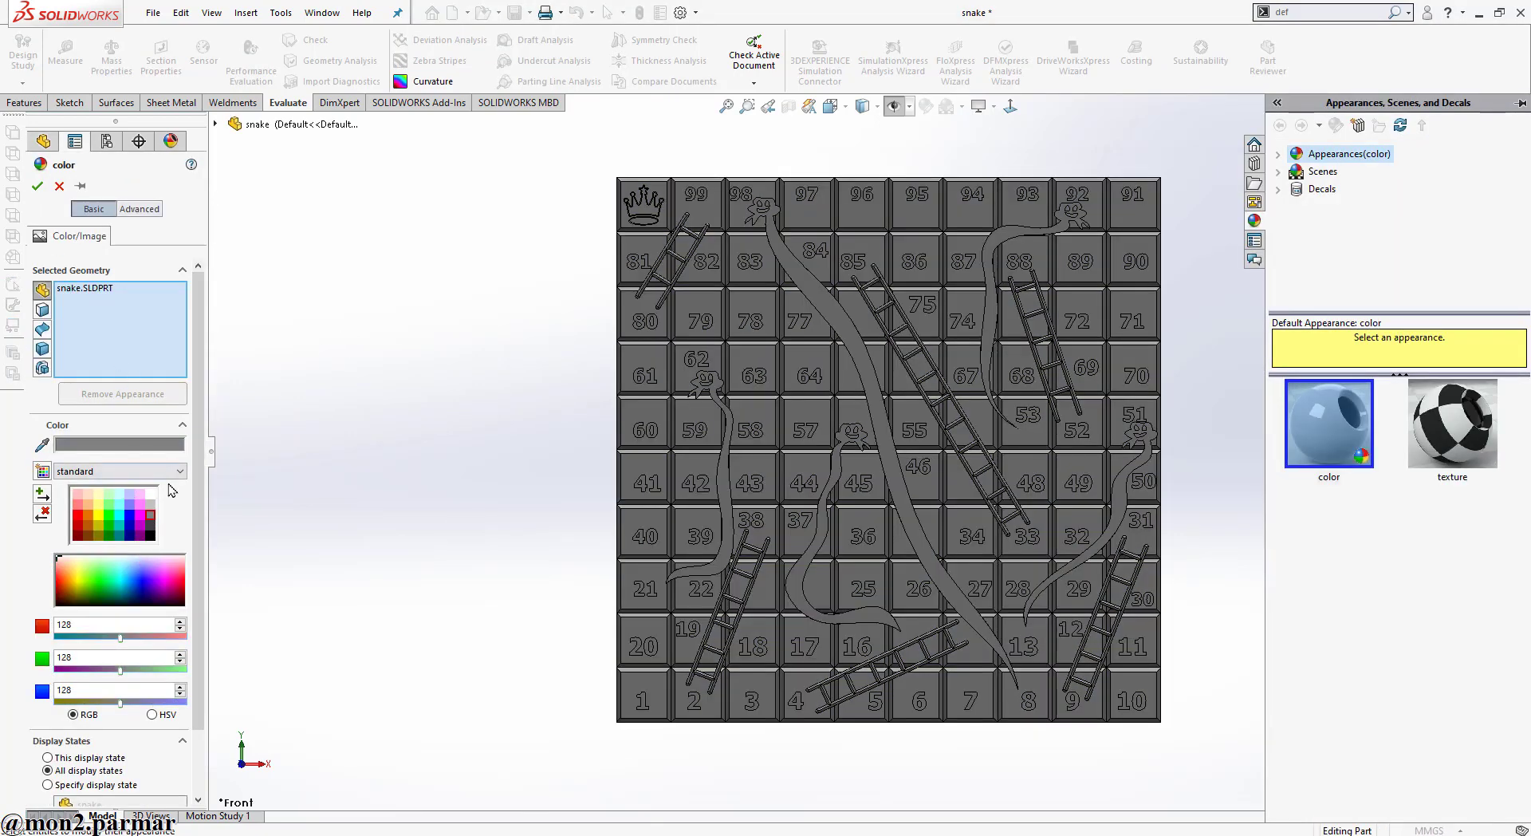
click(151, 505)
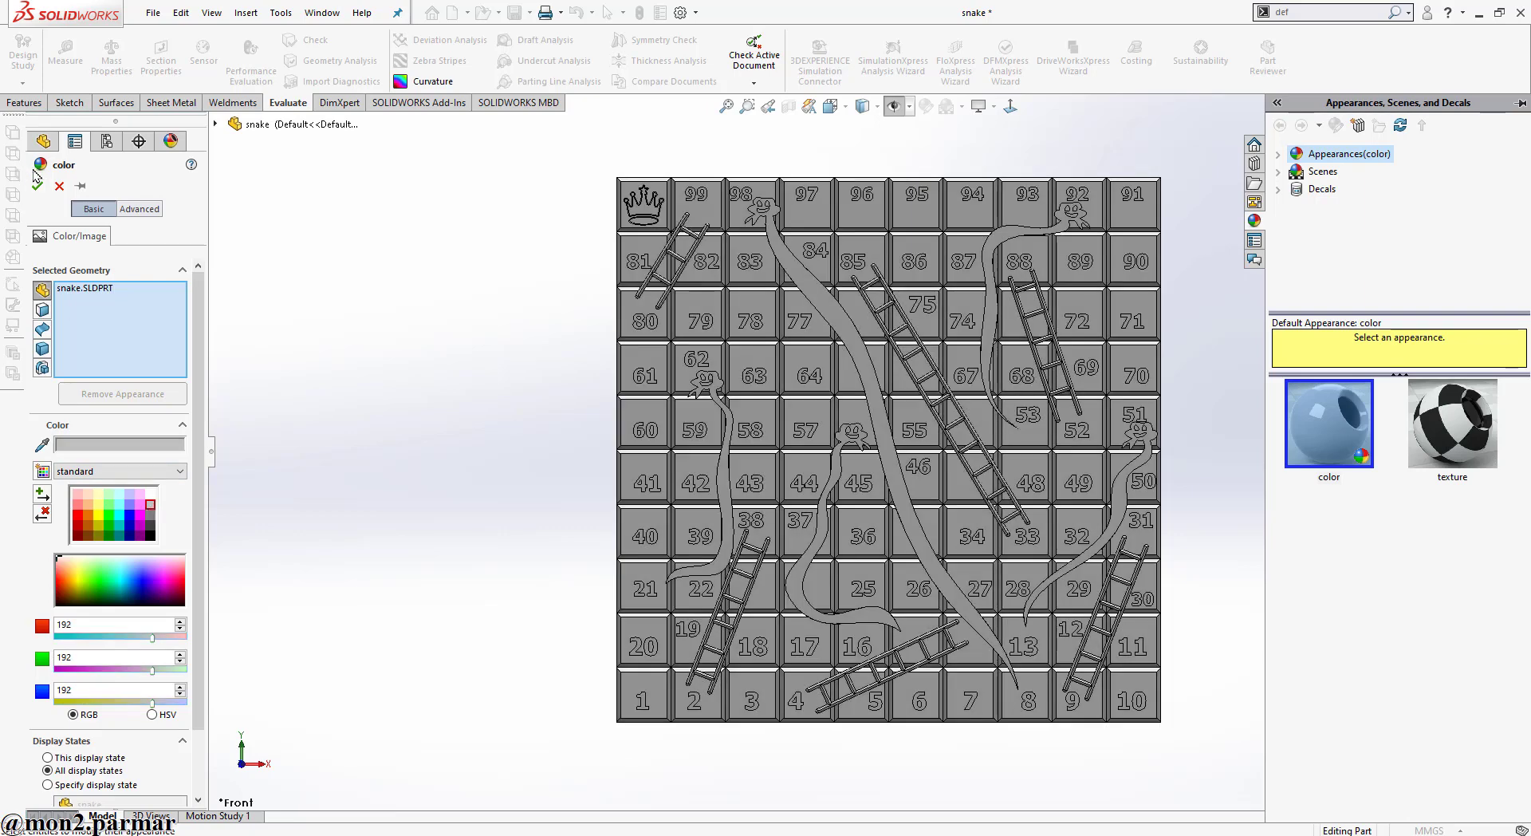
key(Return)
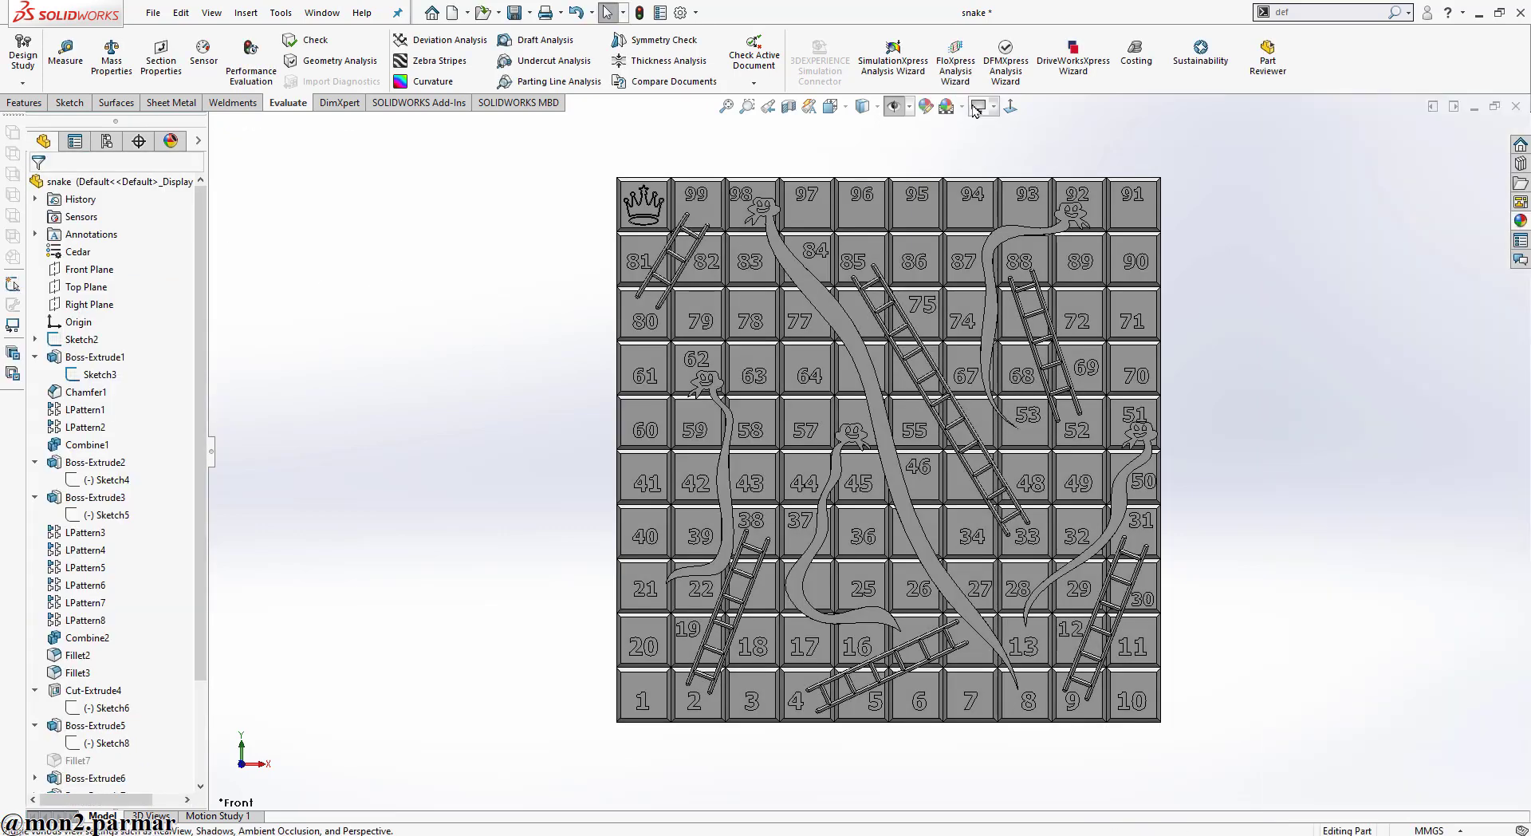
Turn on RealView rendering and orbit the board into a steep oblique view
click(980, 106)
click(1011, 130)
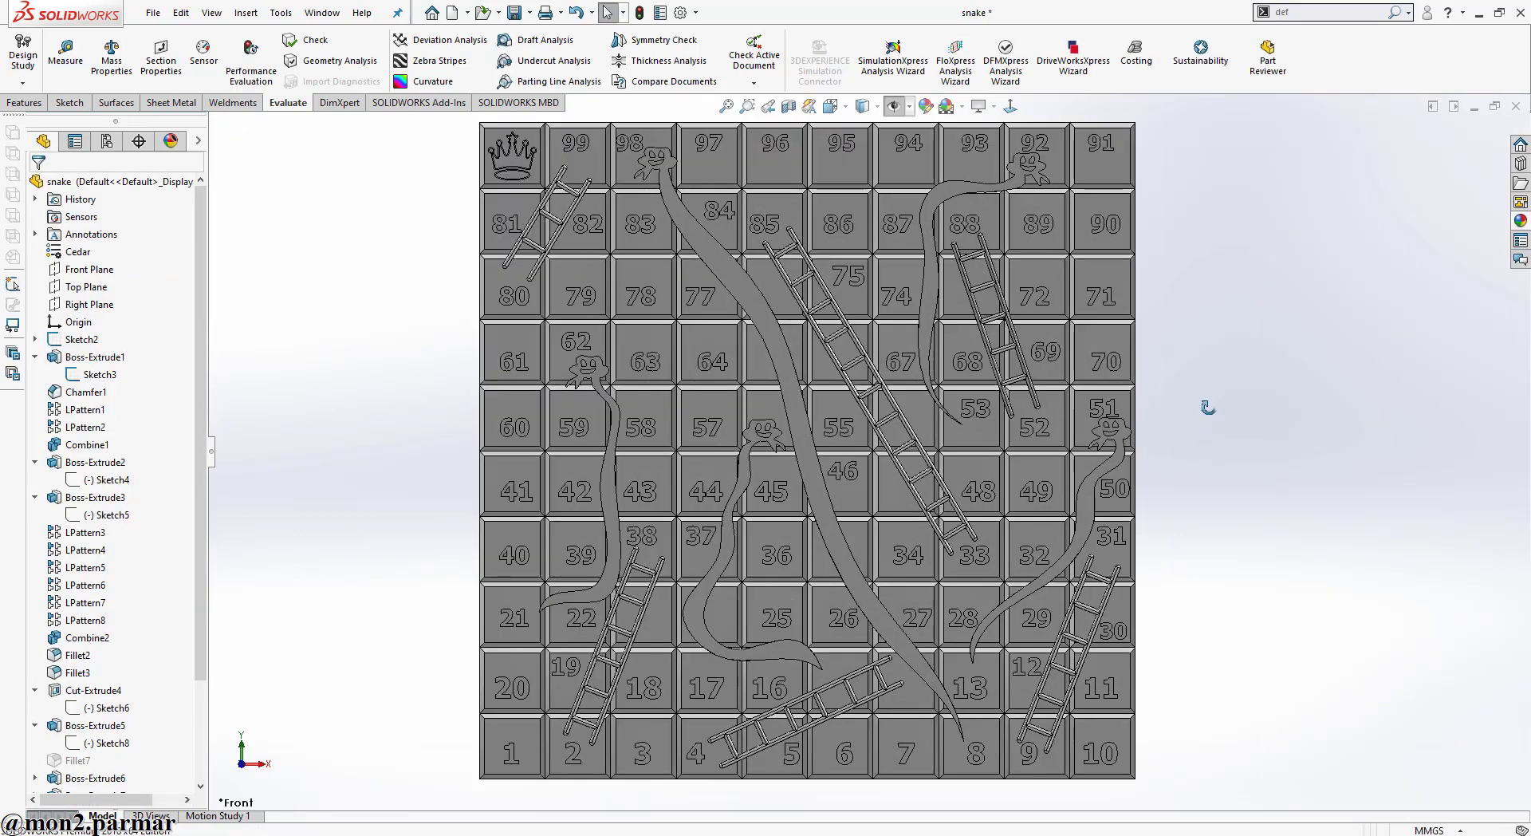
key(ctrl+1)
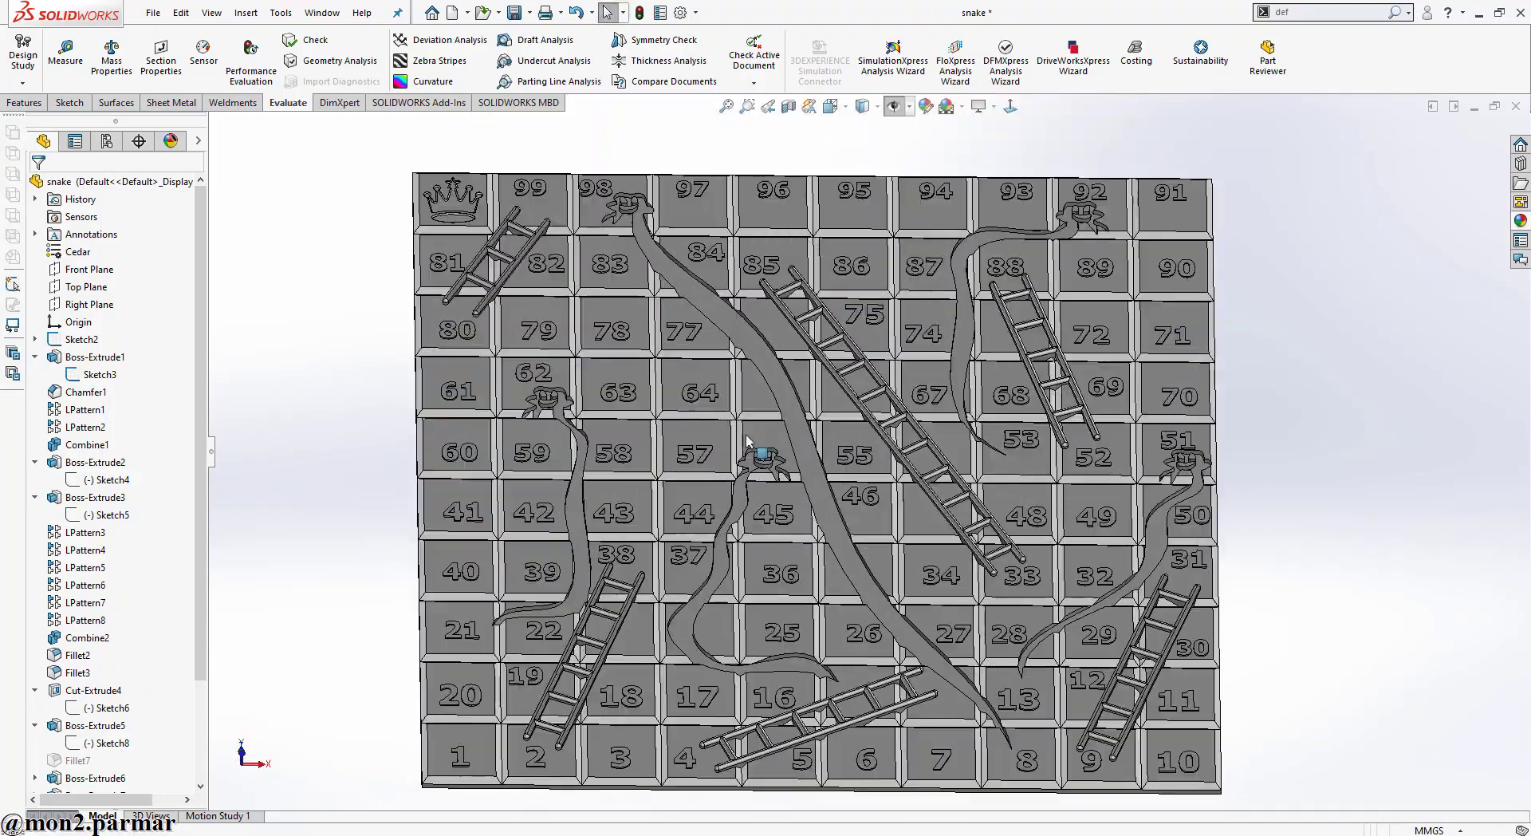
mouse_move(748, 438)
middle_down()
mouse_move(960, 453)
mouse_move(794, 449)
middle_up()
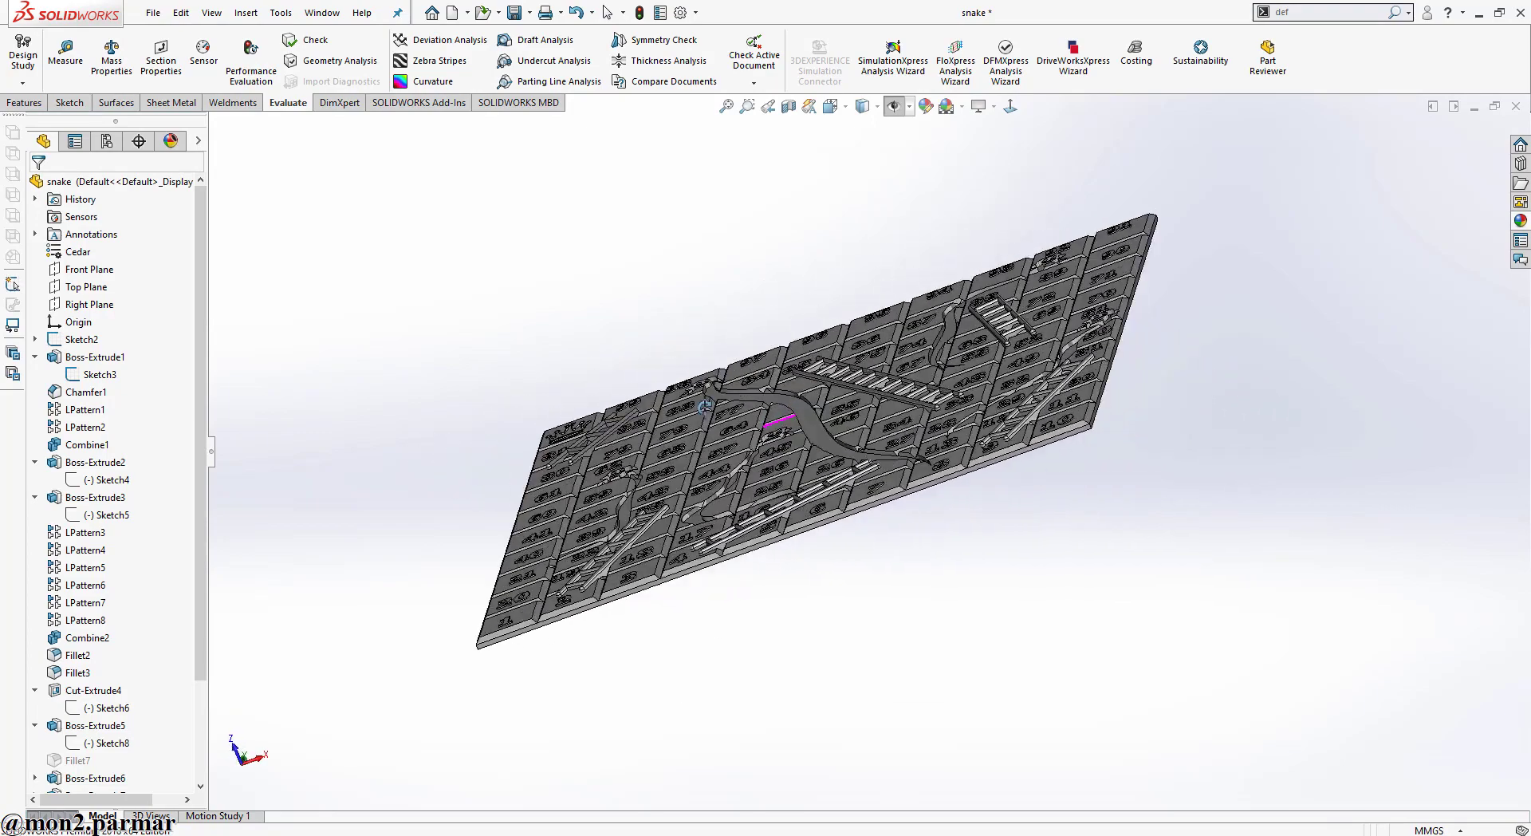
scroll(793, 448, up, 2)
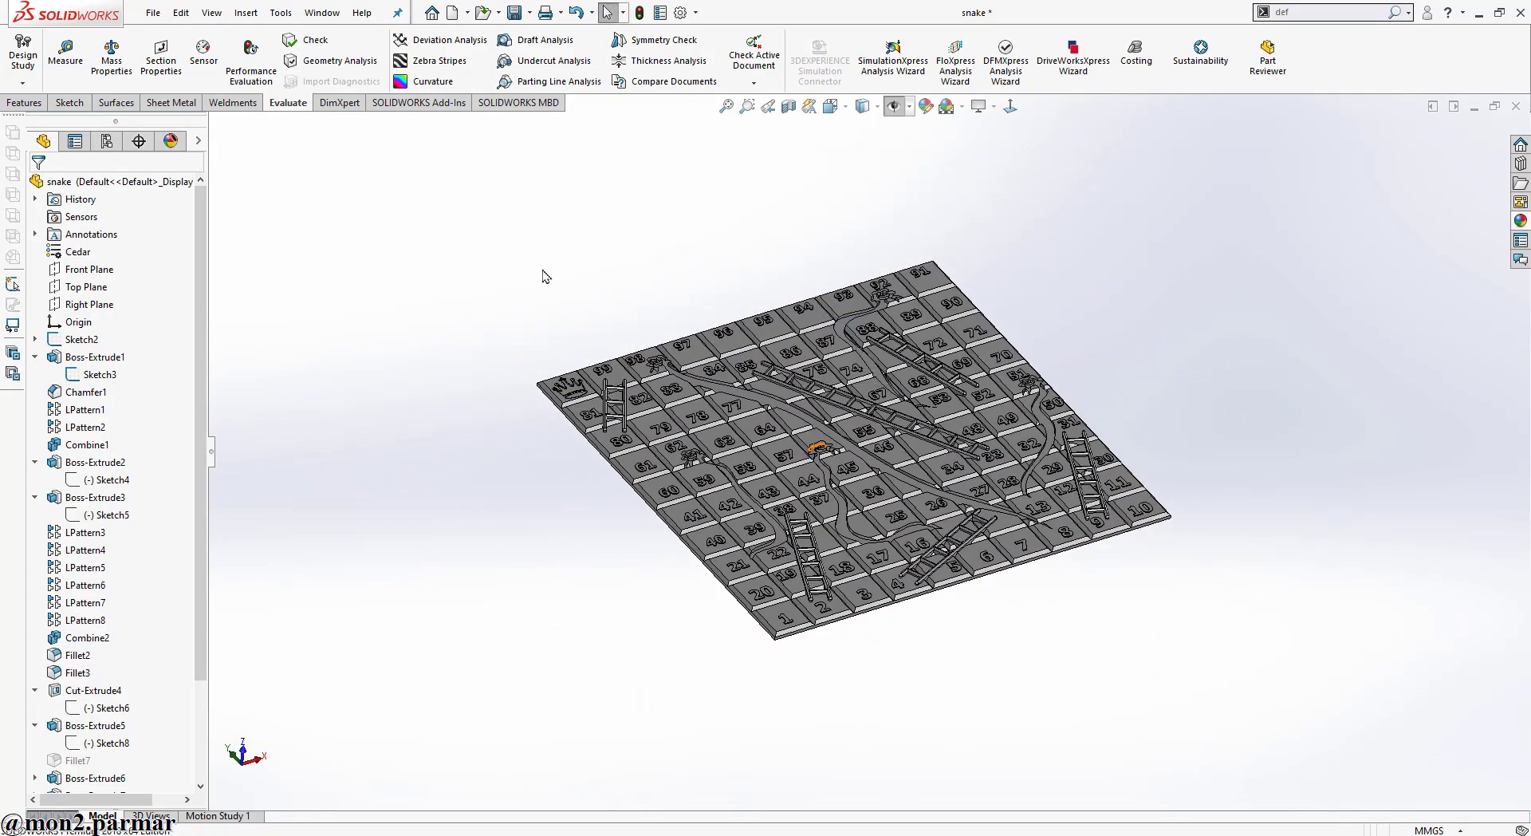
Change the part's material from Cedar to ABS from the Plastics library
right_click(76, 261)
click(96, 266)
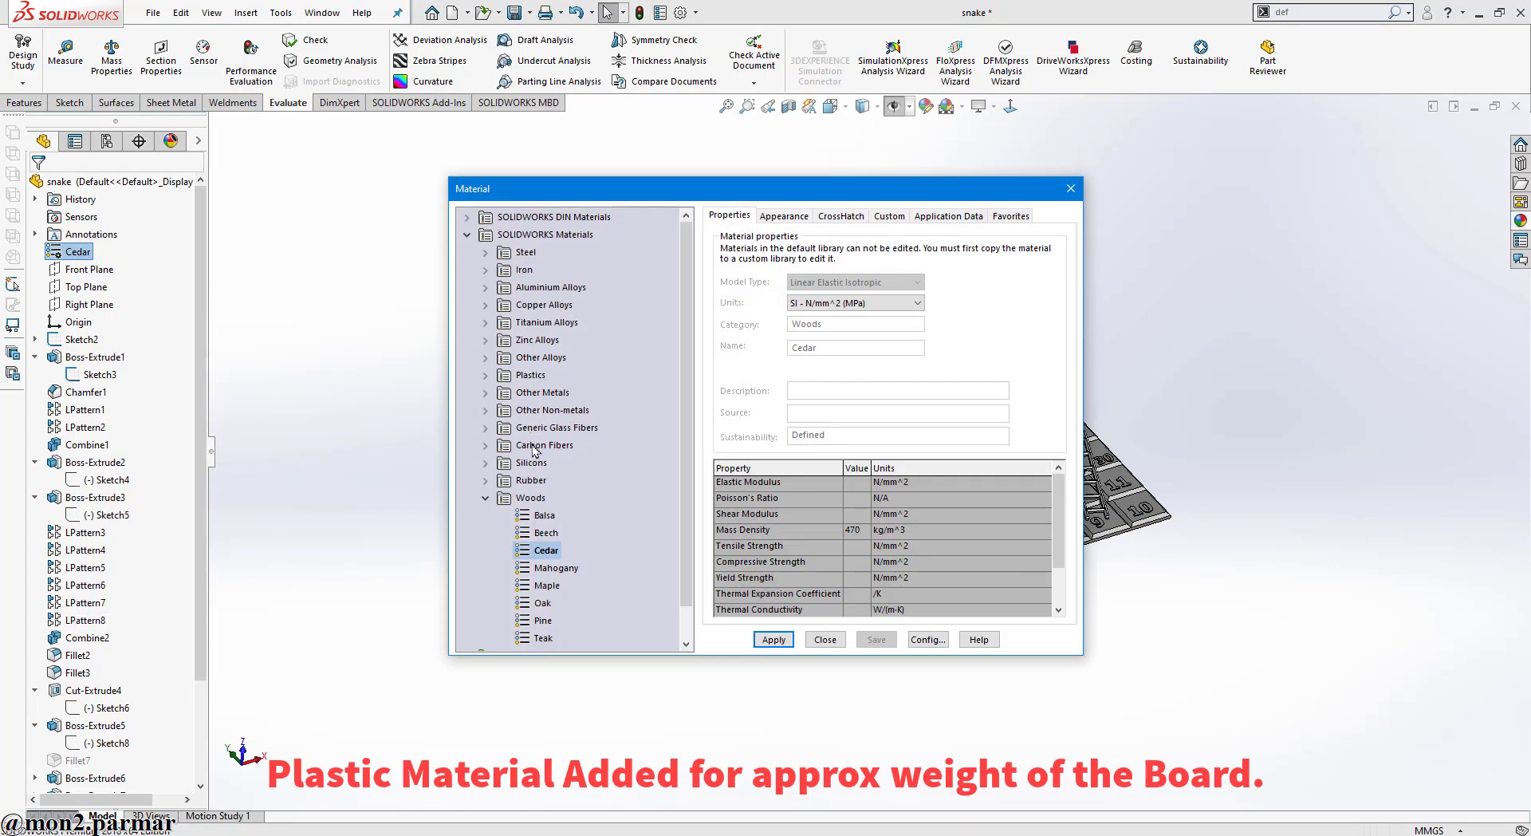
double_click(498, 392)
click(485, 375)
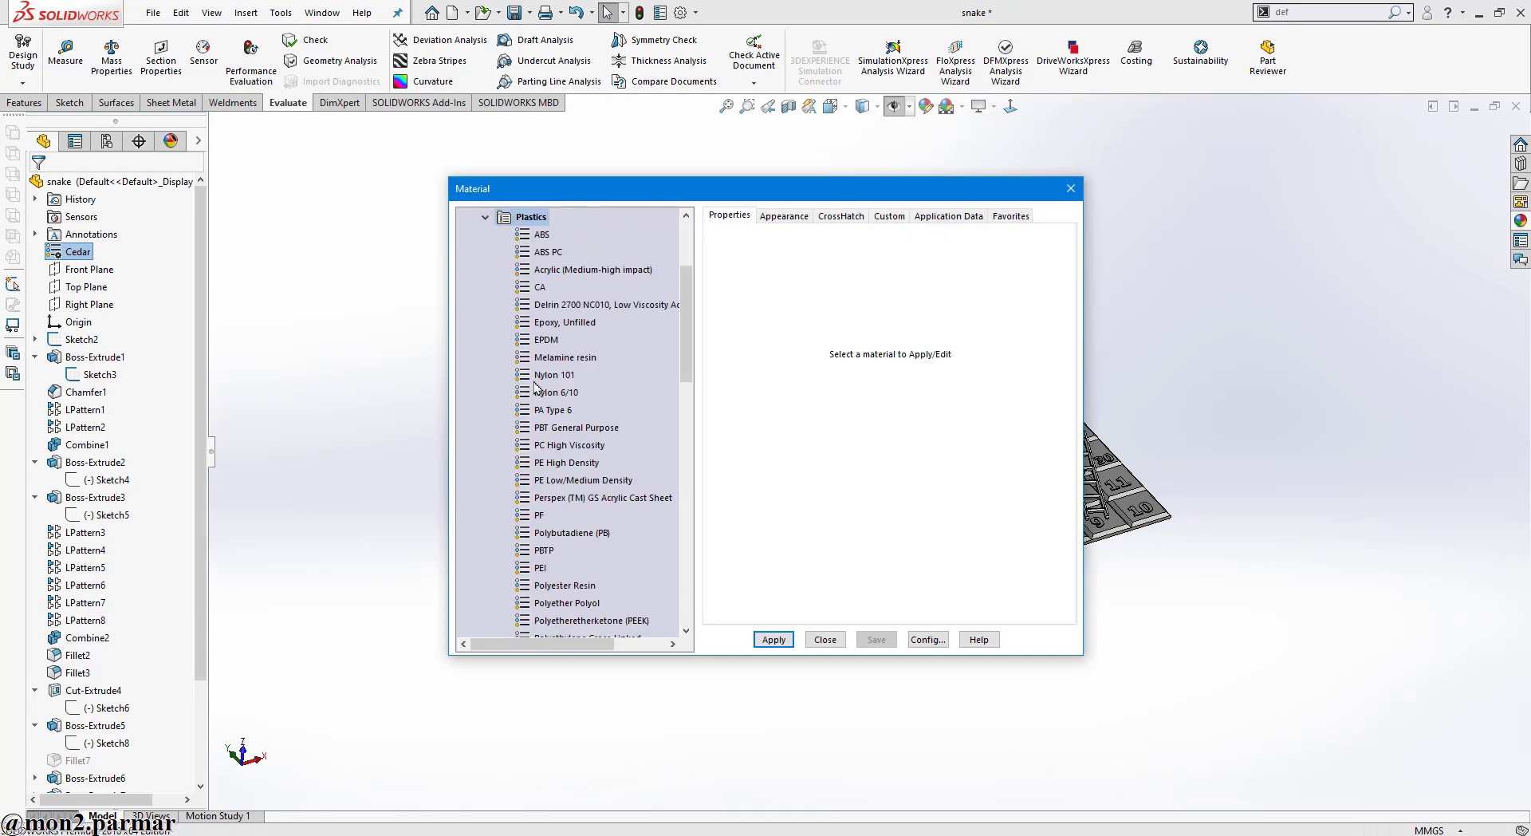
click(544, 237)
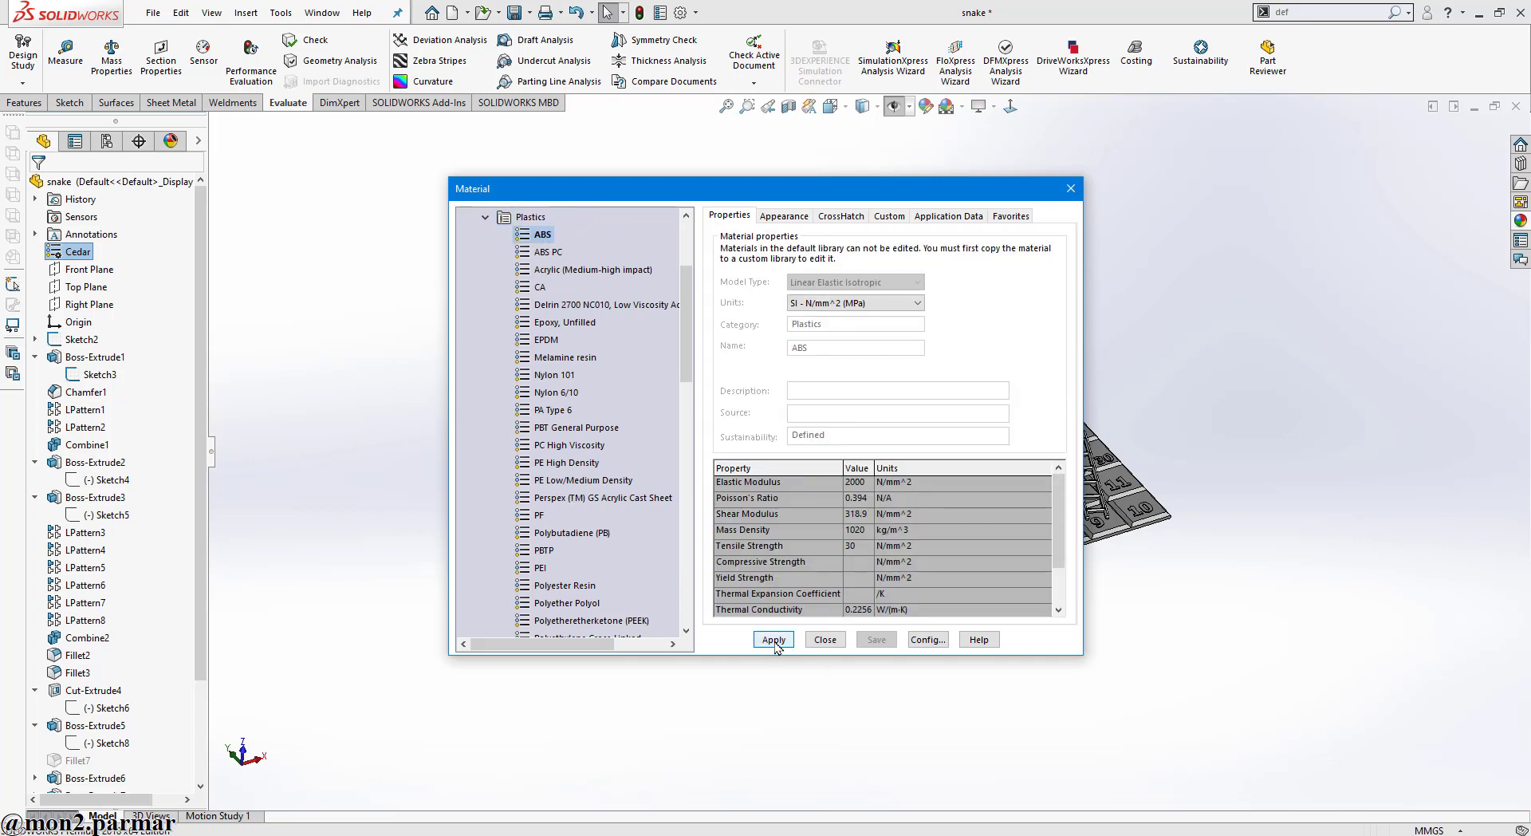
click(824, 640)
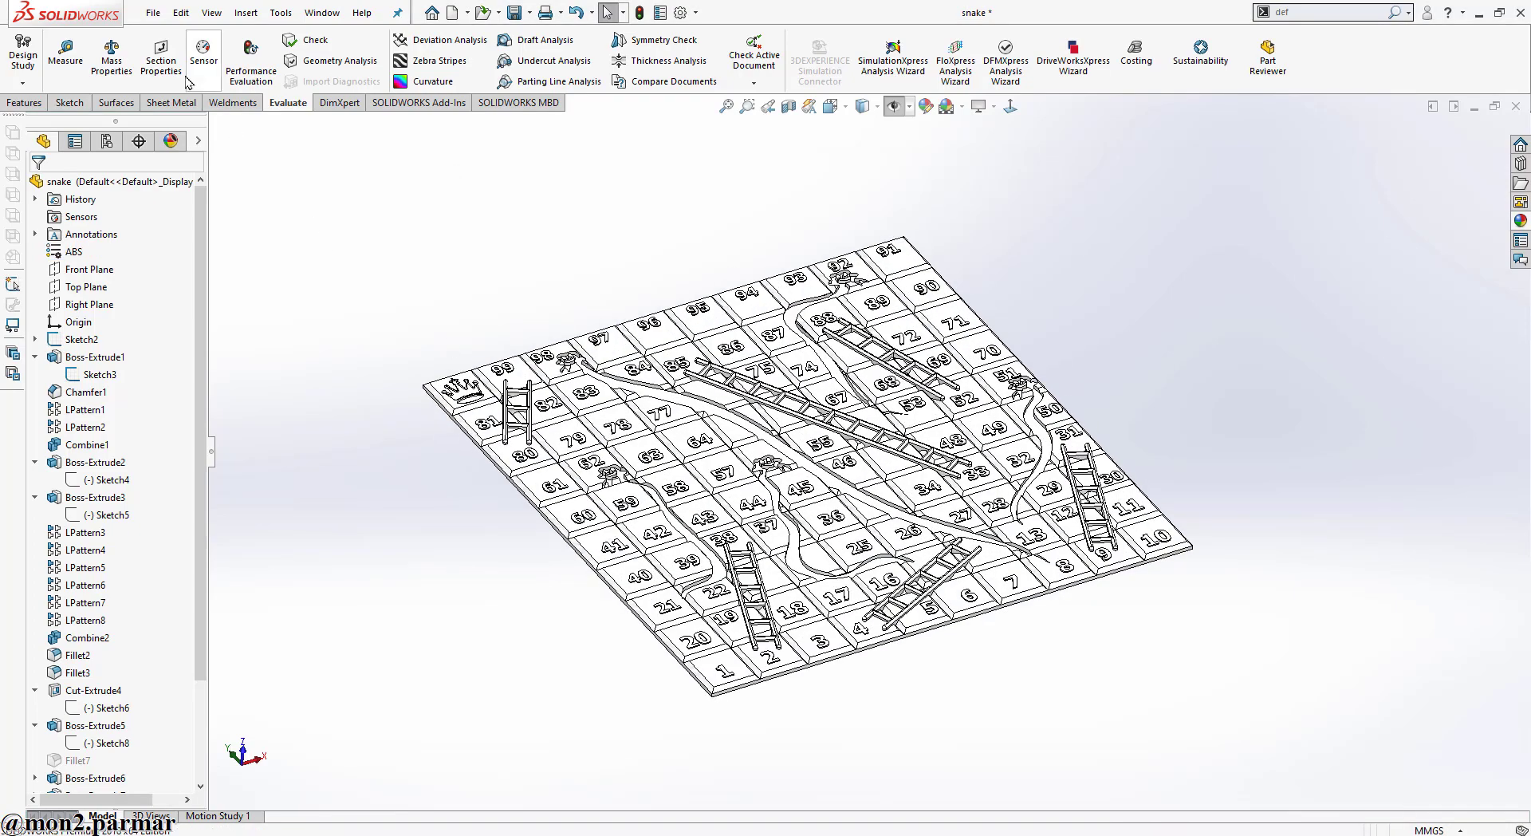
click(111, 56)
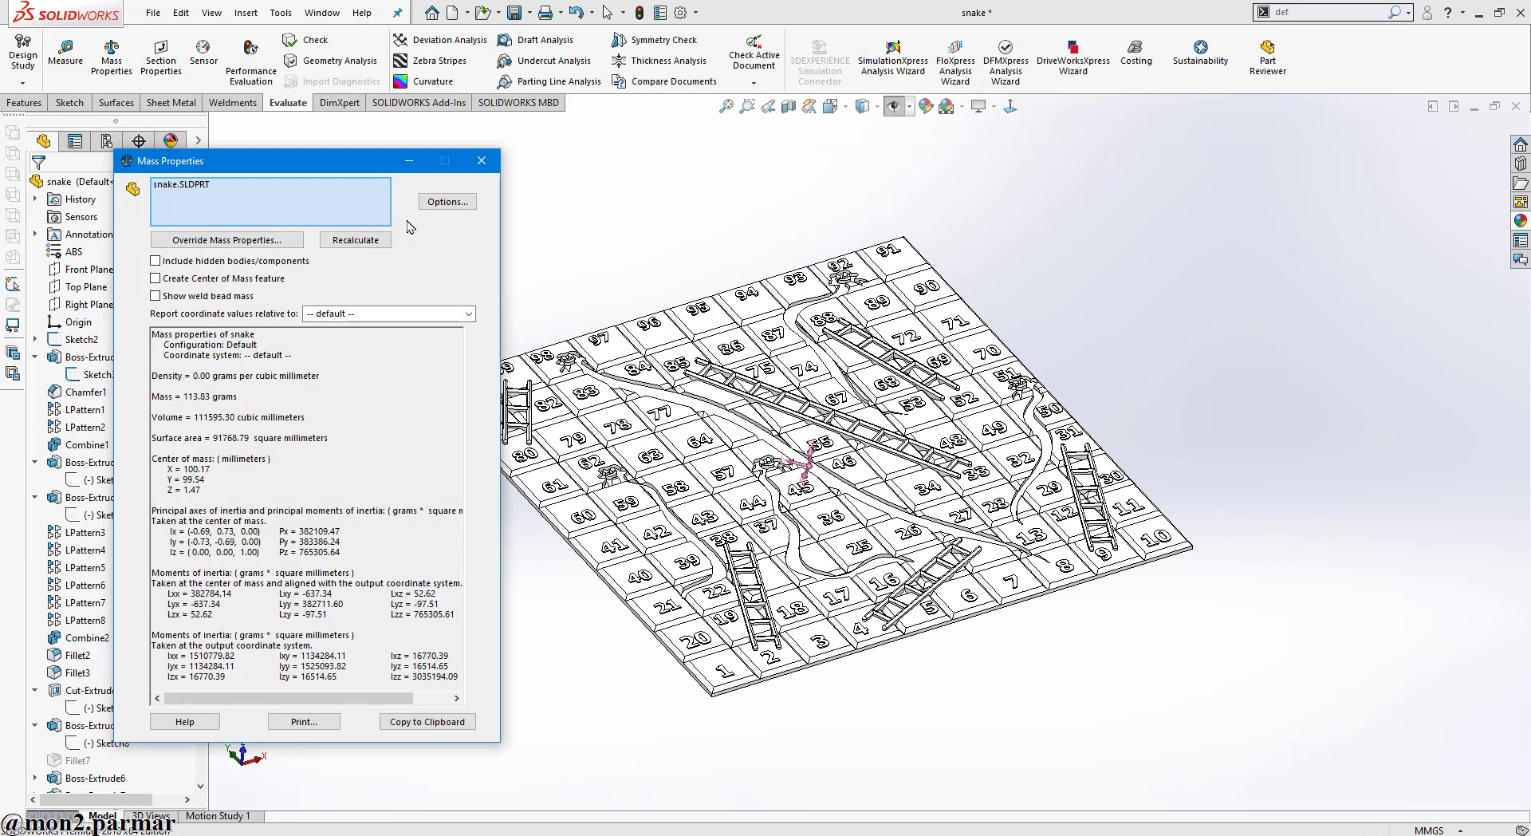
Close the Mass Properties report showing 113.83 g and fit the board in view
click(480, 163)
key(f)
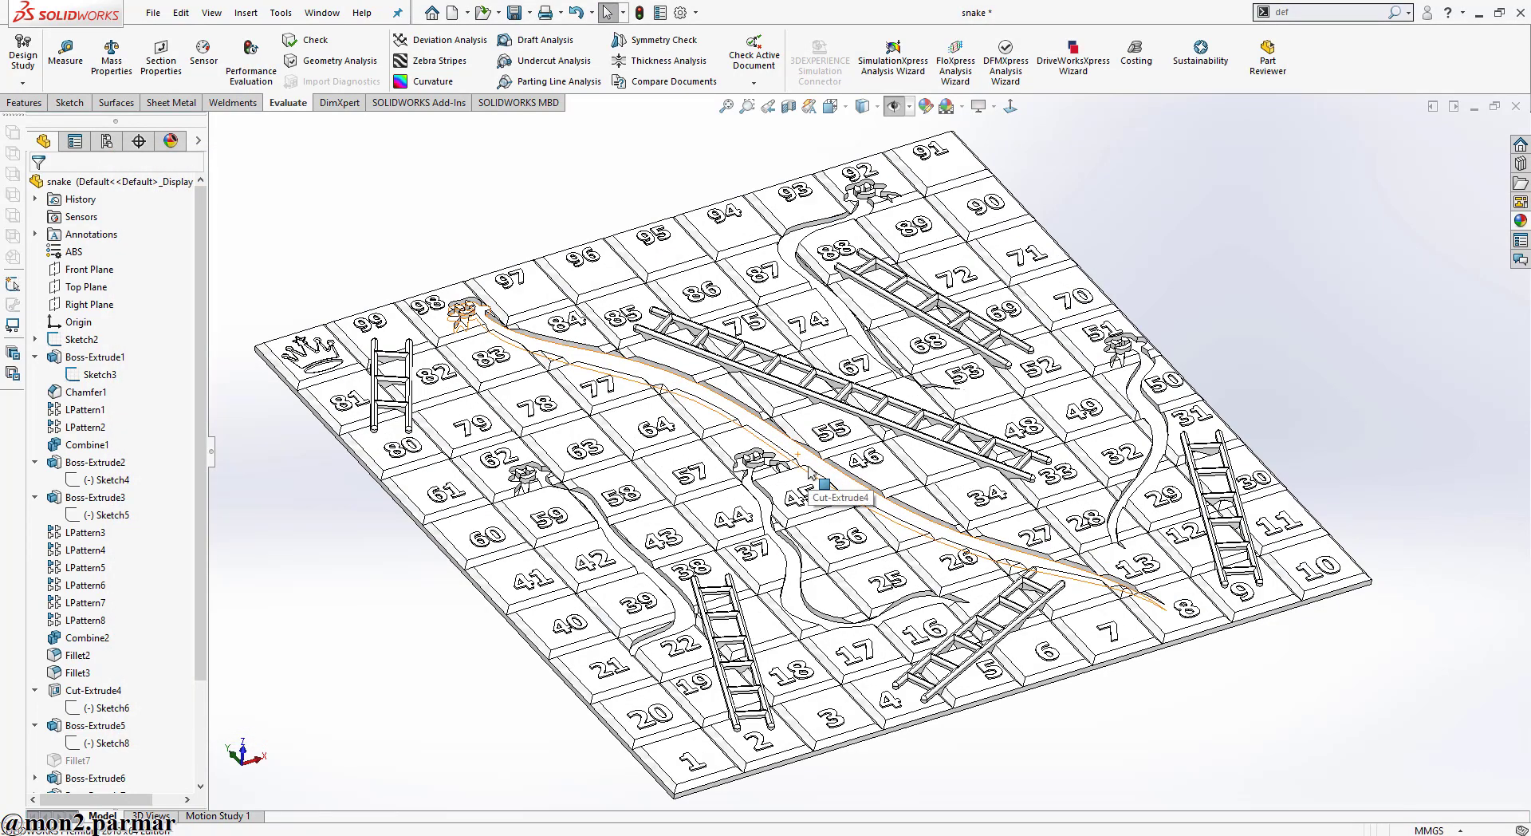
scroll(753, 538, up, 5)
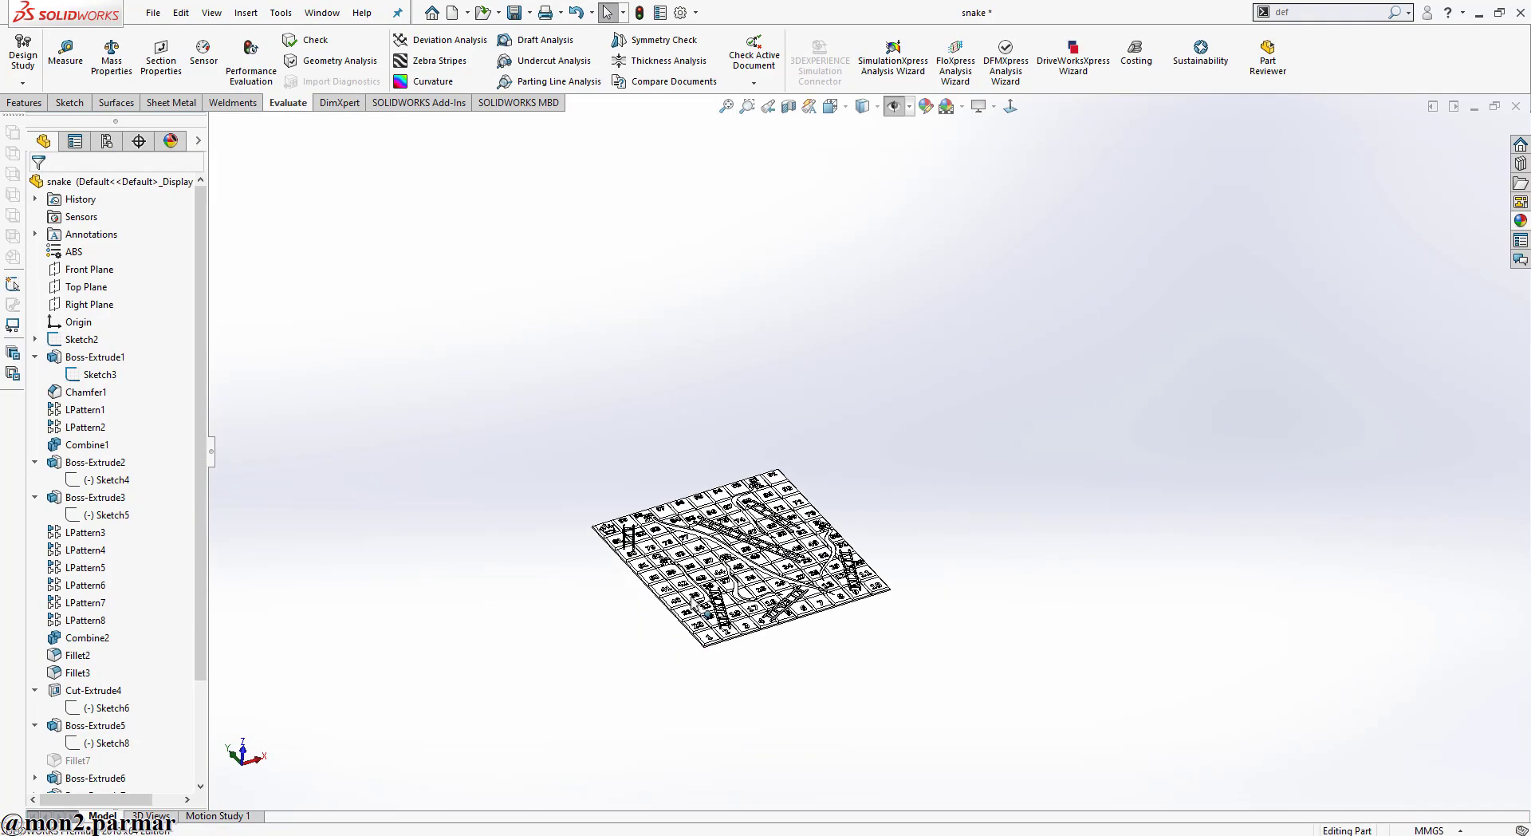
scroll(754, 539, down, 5)
scroll(698, 578, down, 3)
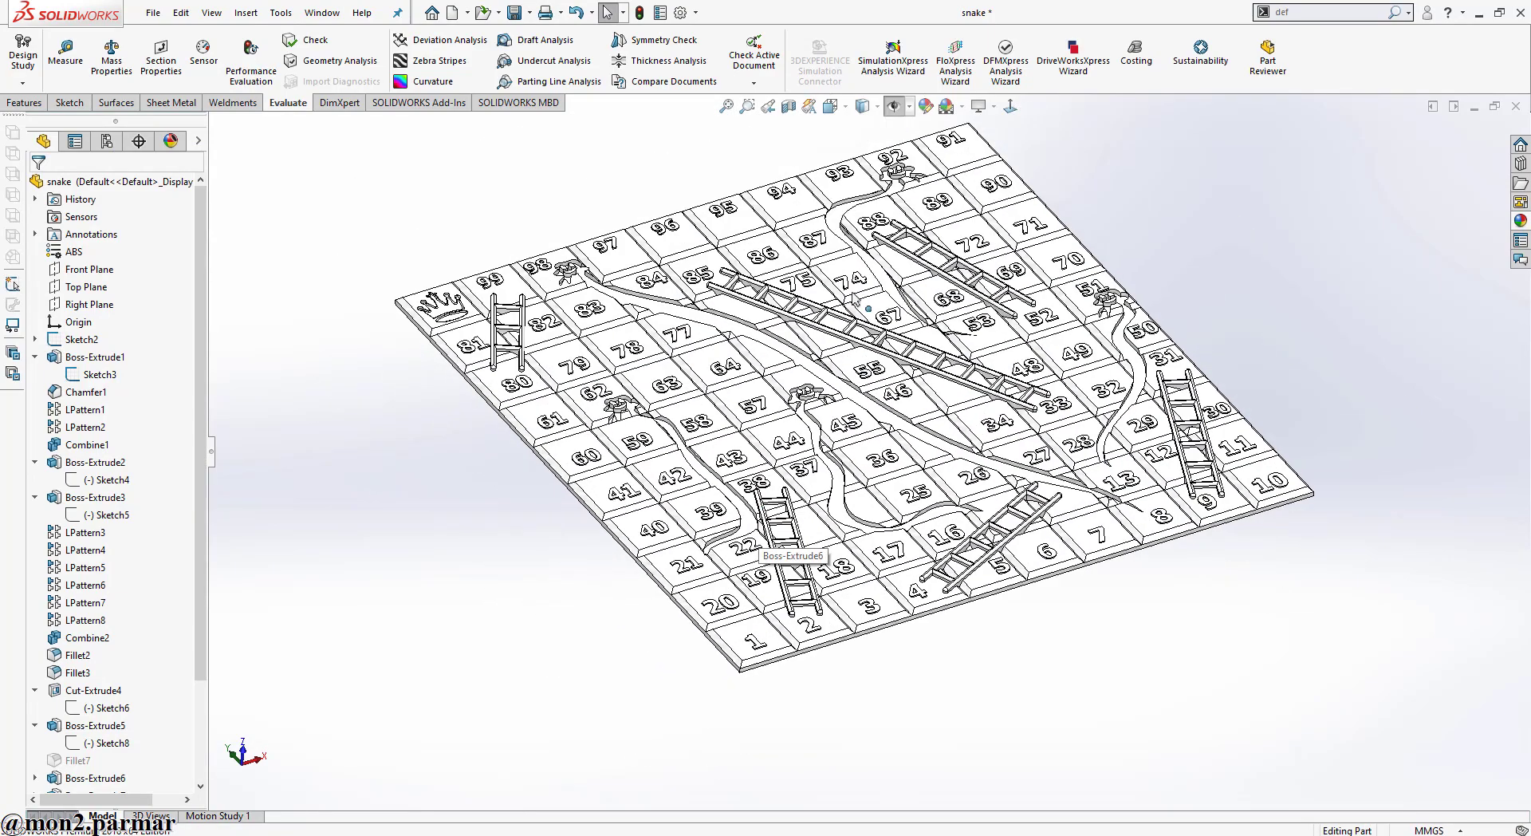
scroll(906, 299, down, 1)
scroll(968, 291, up, 3)
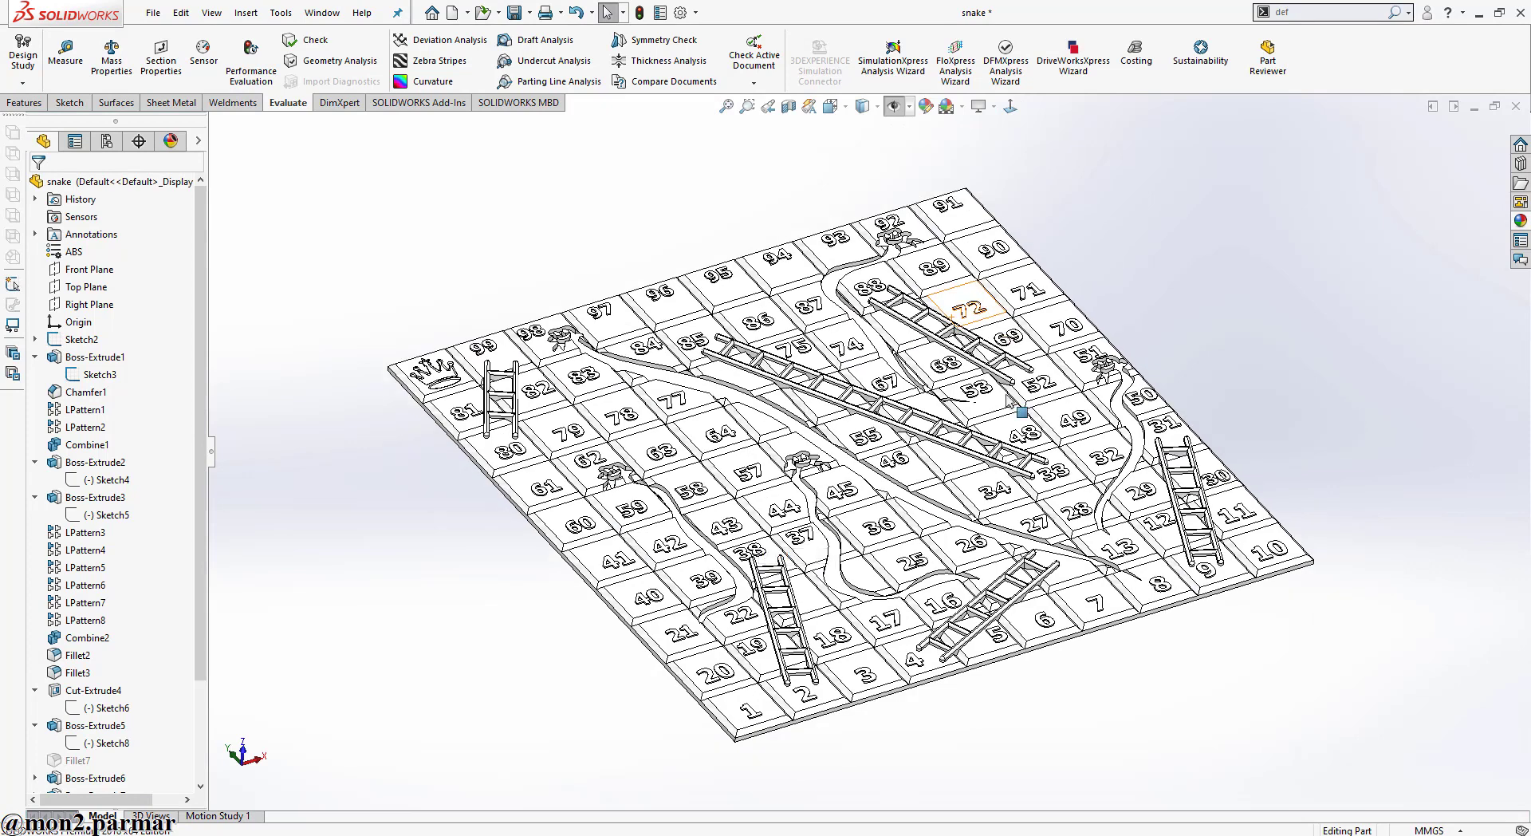